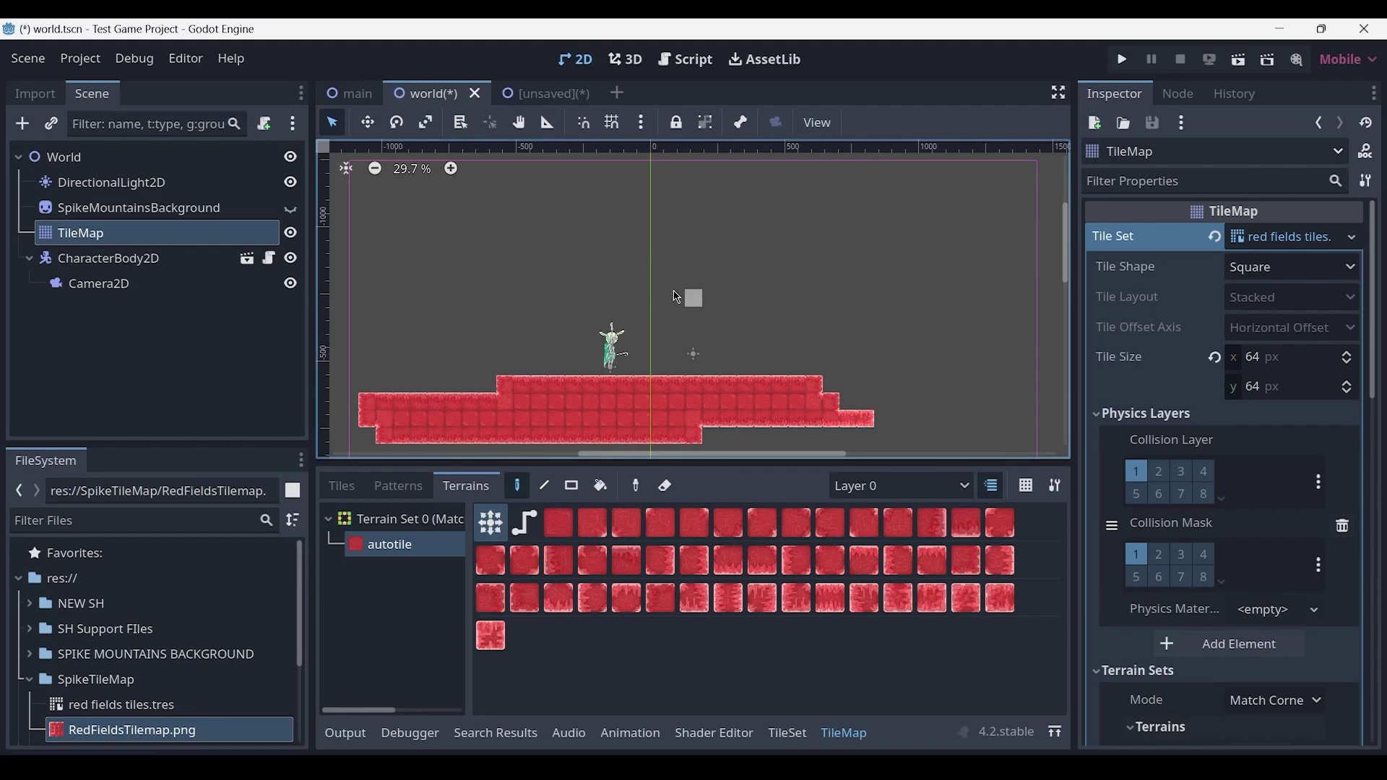
Step: Paint a raised platform, a hollow ring and tiles right of the character, saving the world scene
mouse_move(650, 297)
left_mouse_down()
mouse_move(830, 309)
mouse_move(828, 274)
mouse_move(691, 271)
mouse_move(683, 317)
mouse_move(829, 313)
mouse_move(700, 284)
left_mouse_up()
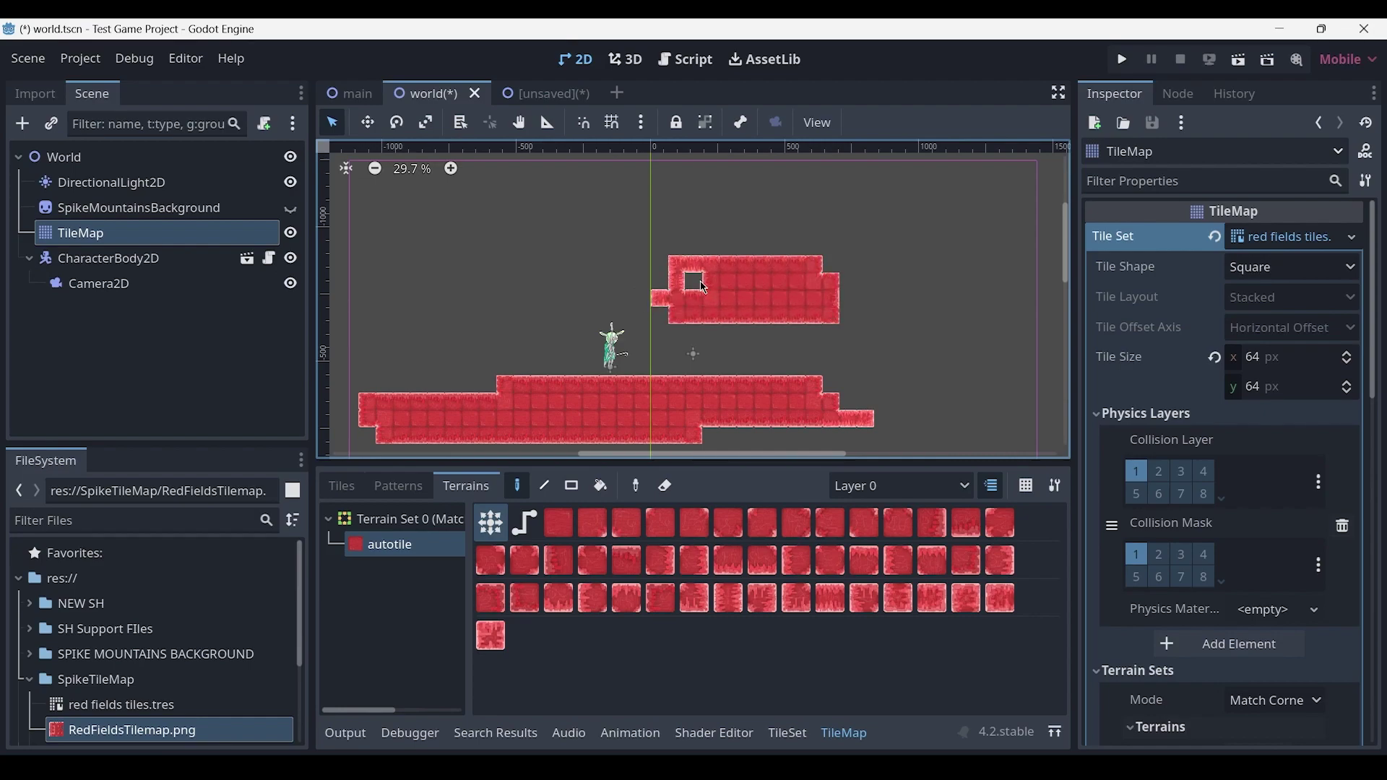
key("ctrl+s")
mouse_move(556, 282)
left_mouse_down()
mouse_move(485, 281)
mouse_move(535, 318)
mouse_move(506, 299)
mouse_move(551, 311)
left_mouse_up()
scroll(553, 363, "up", 2)
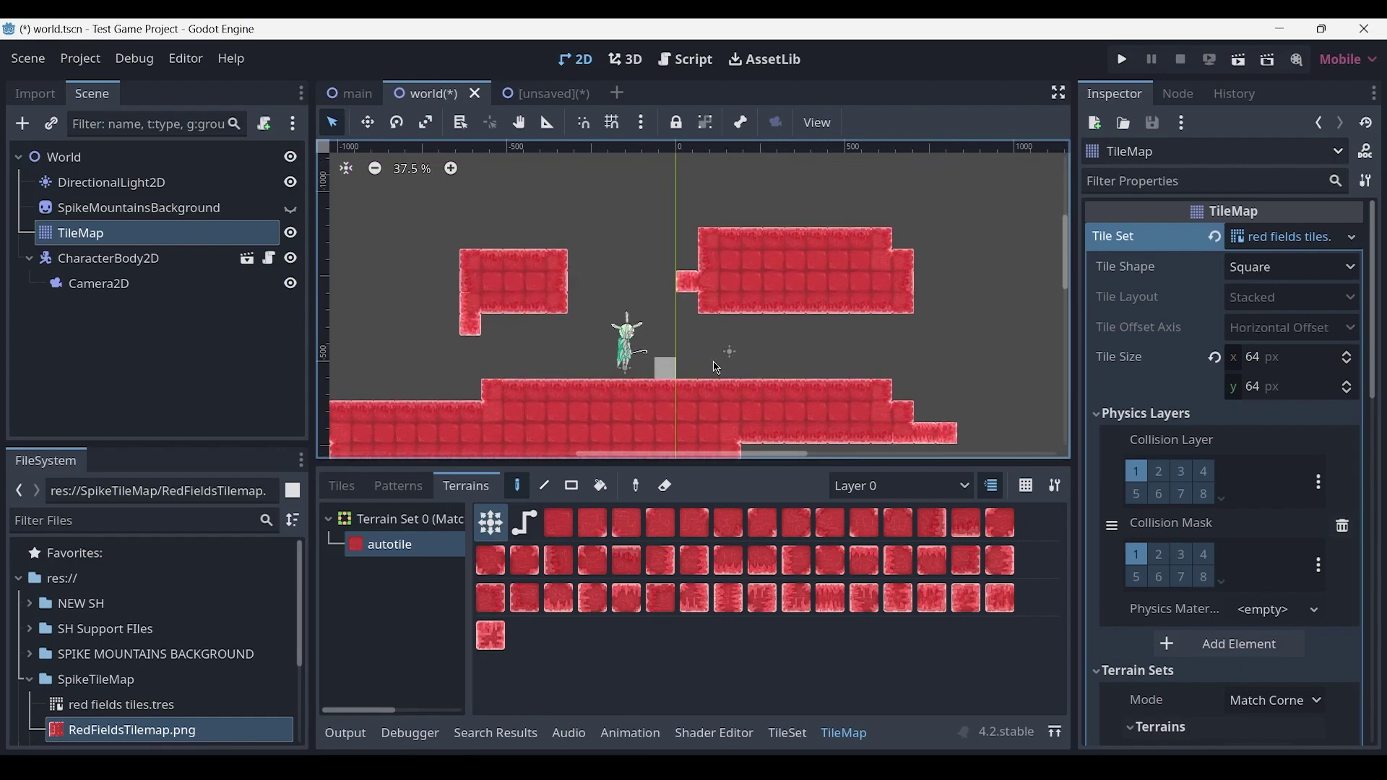
mouse_move(774, 347)
left_mouse_down()
mouse_move(794, 369)
mouse_move(889, 376)
mouse_move(797, 409)
left_mouse_up()
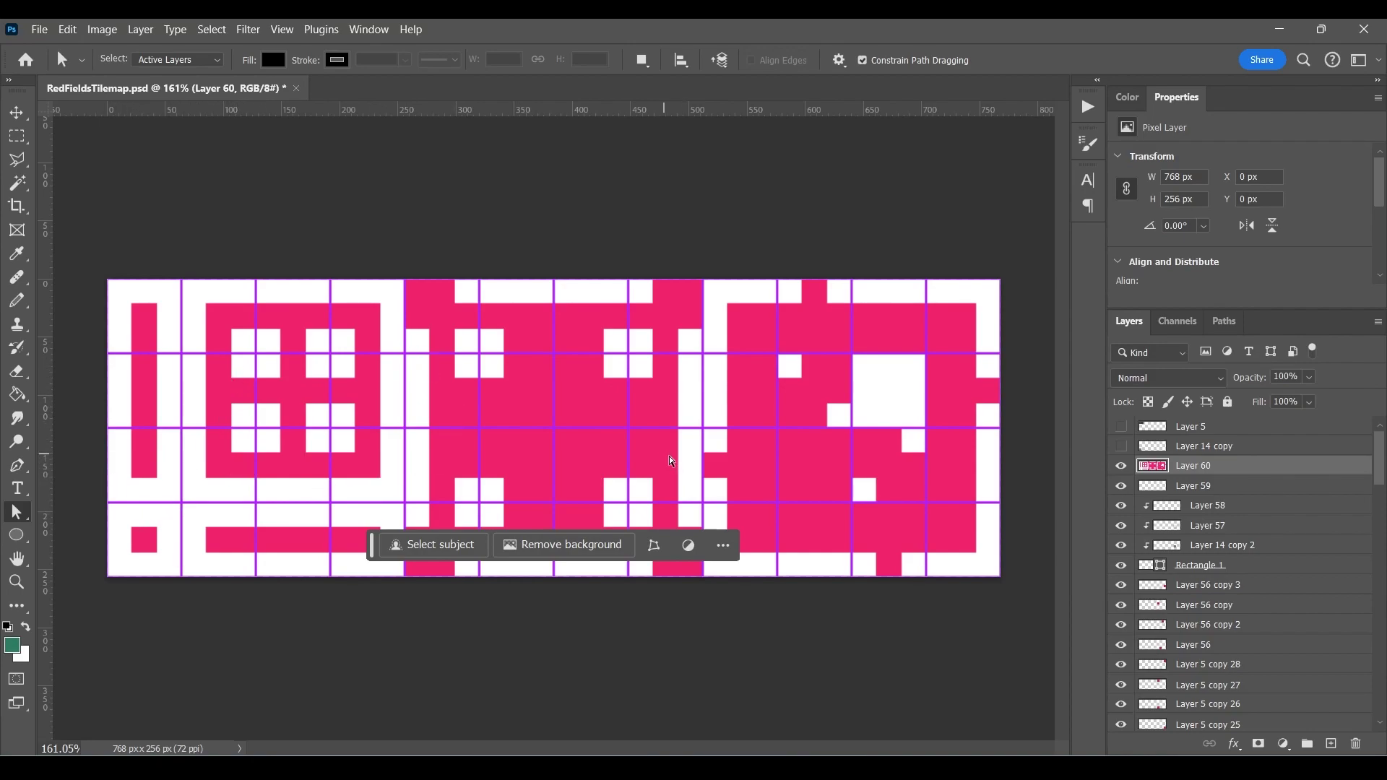
Step: Toggle Layer 60's pink grid off, on and off again to reveal the red textured tiles
left_click(1120, 466)
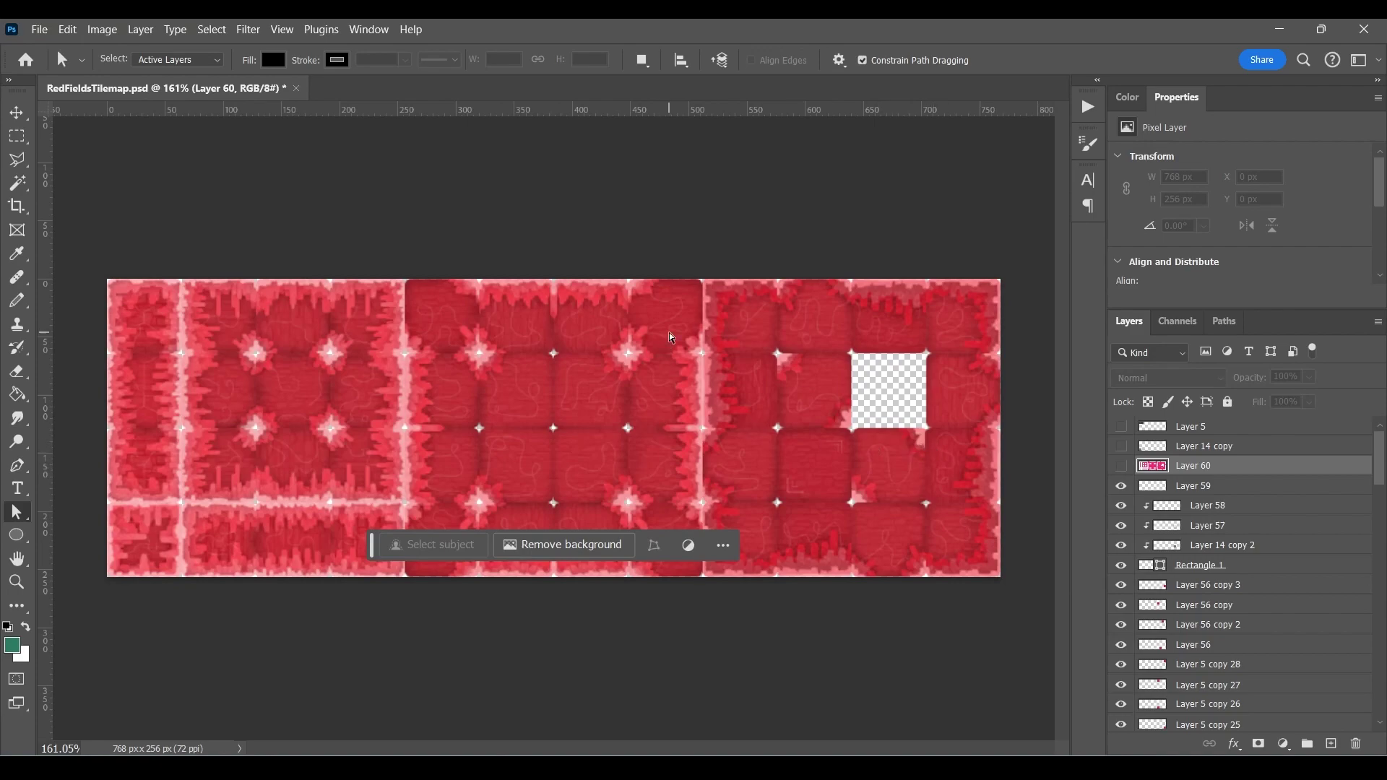
scroll(272, 275, "up", 2, "alt")
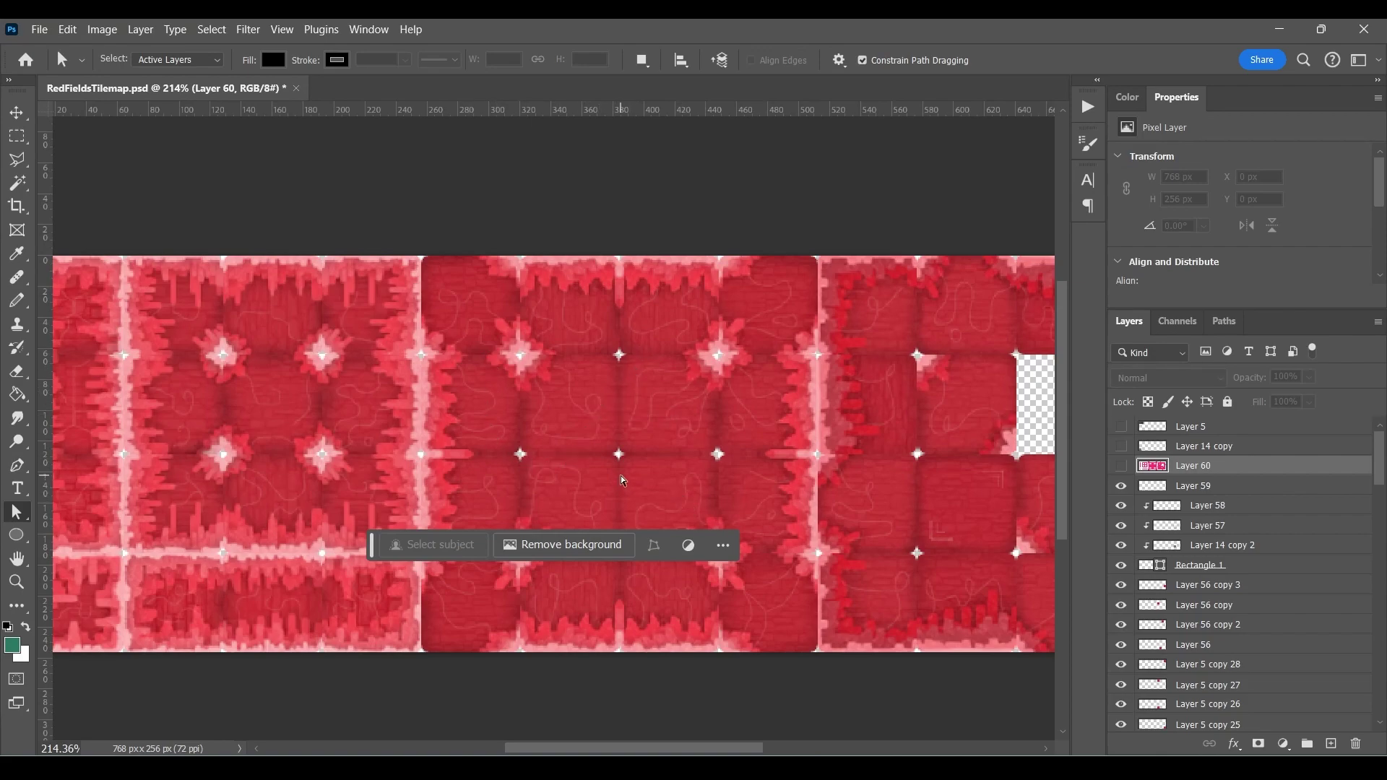
scroll(610, 434, "down", 1, "alt")
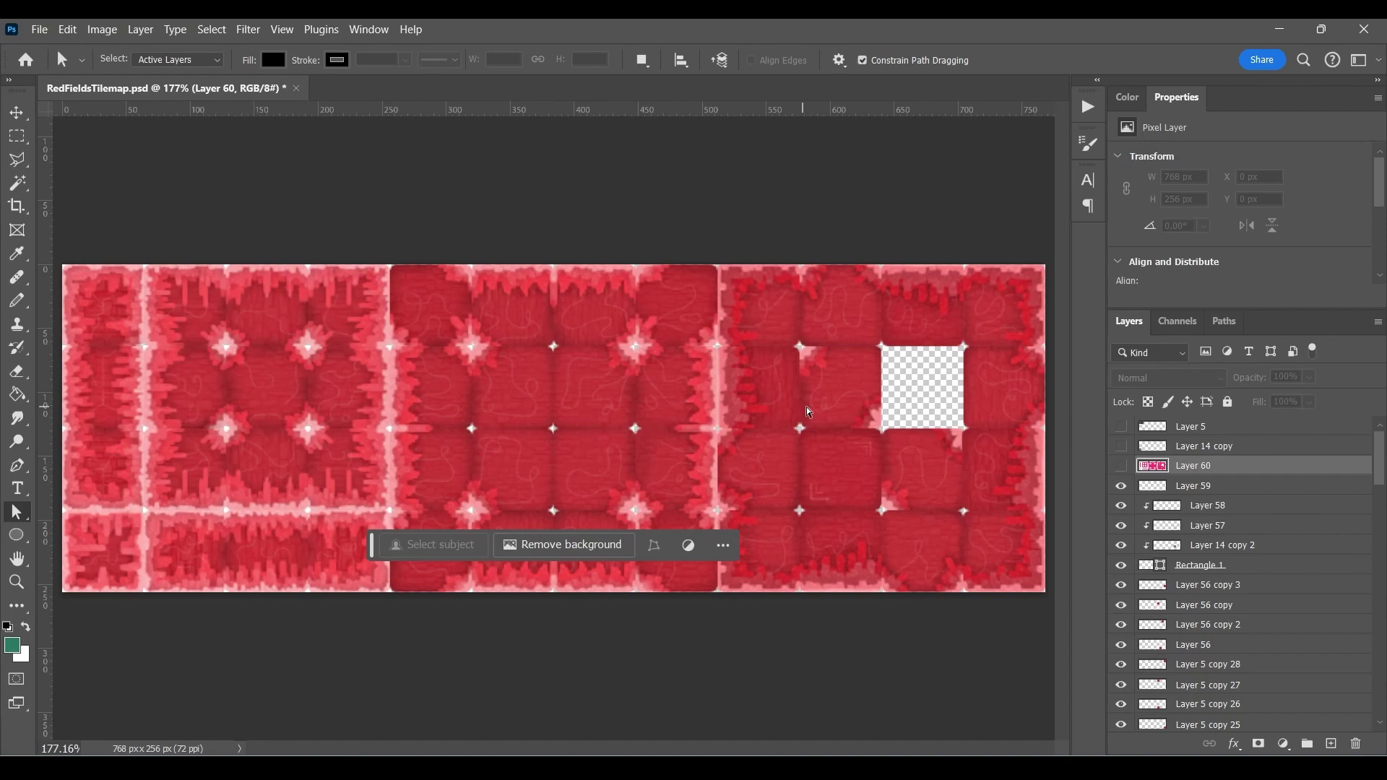
left_click(1122, 466)
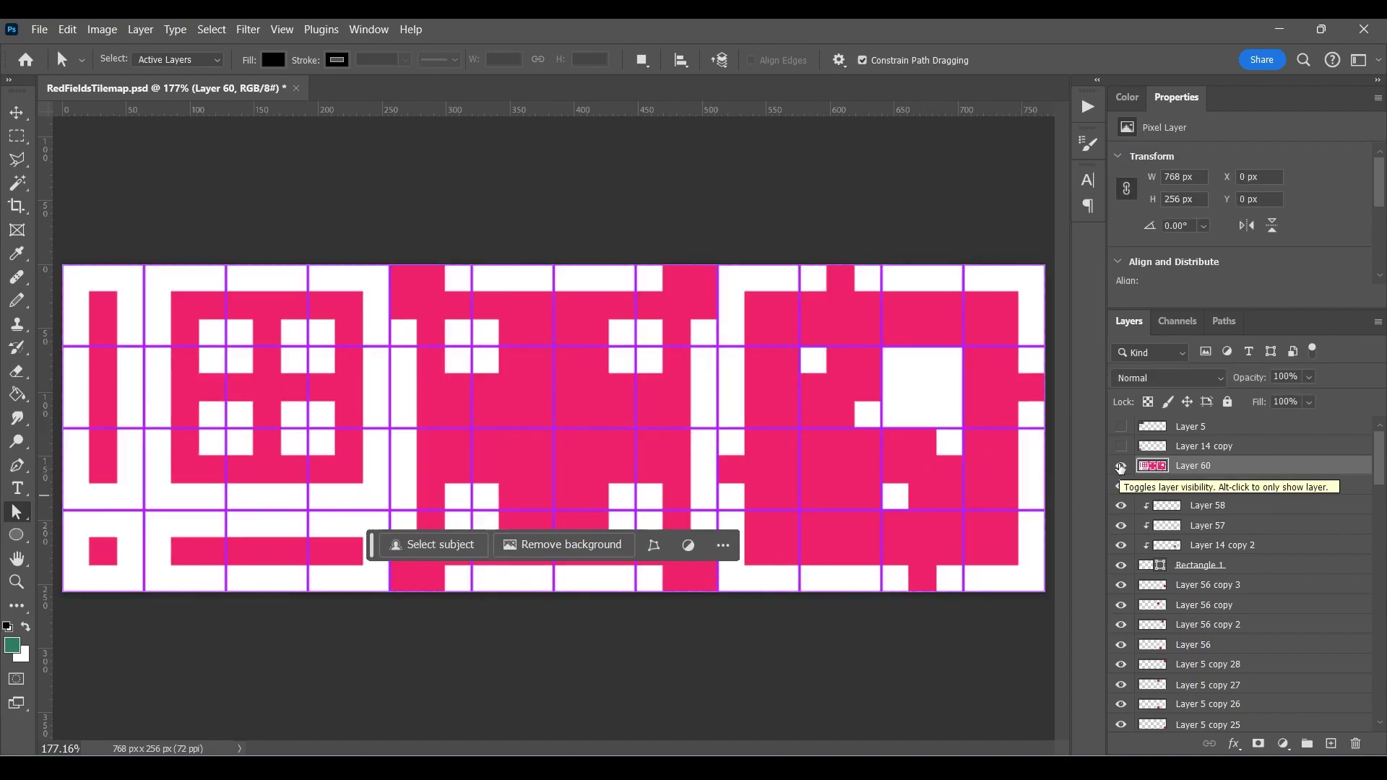
left_click(1121, 467)
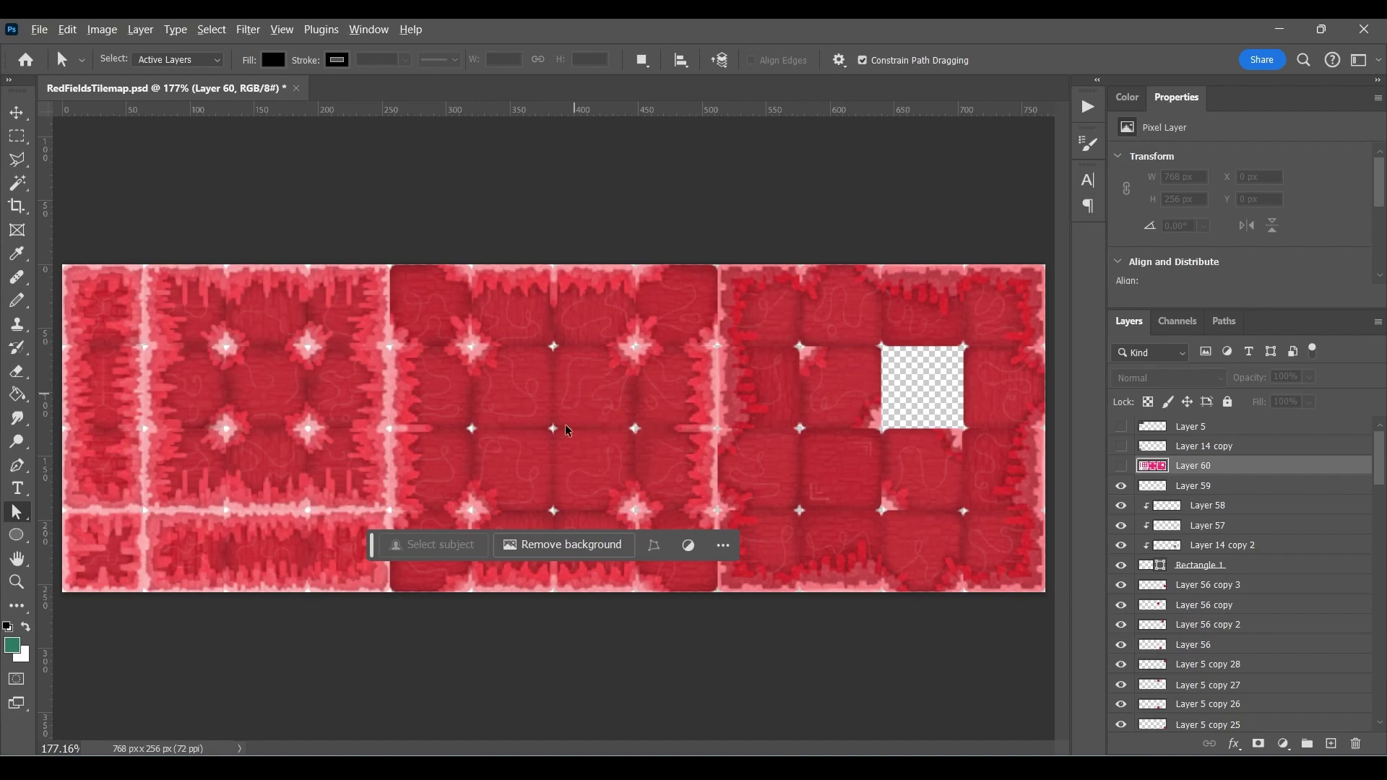
scroll(567, 430, "up", 4, "alt")
scroll(543, 429, "down", 2, "alt")
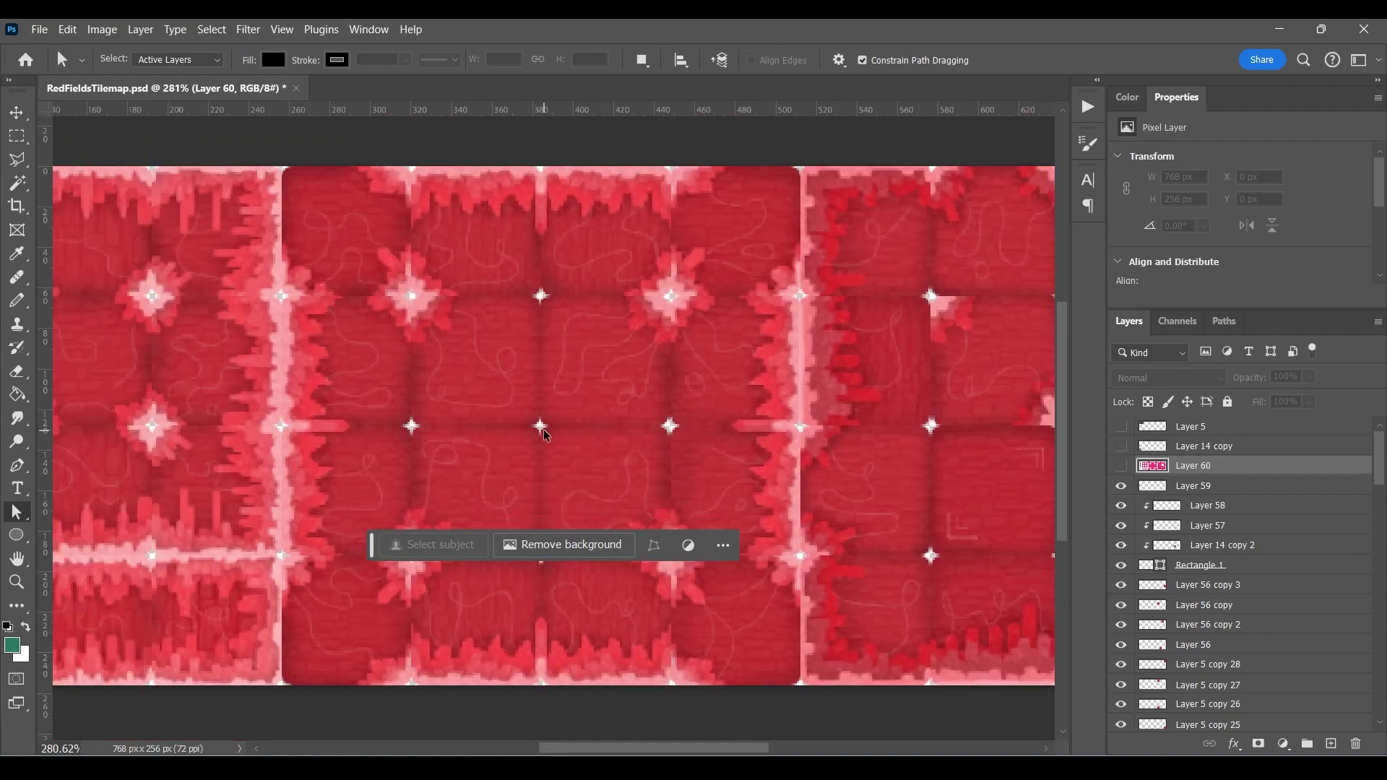
scroll(477, 369, "down", 1, "alt")
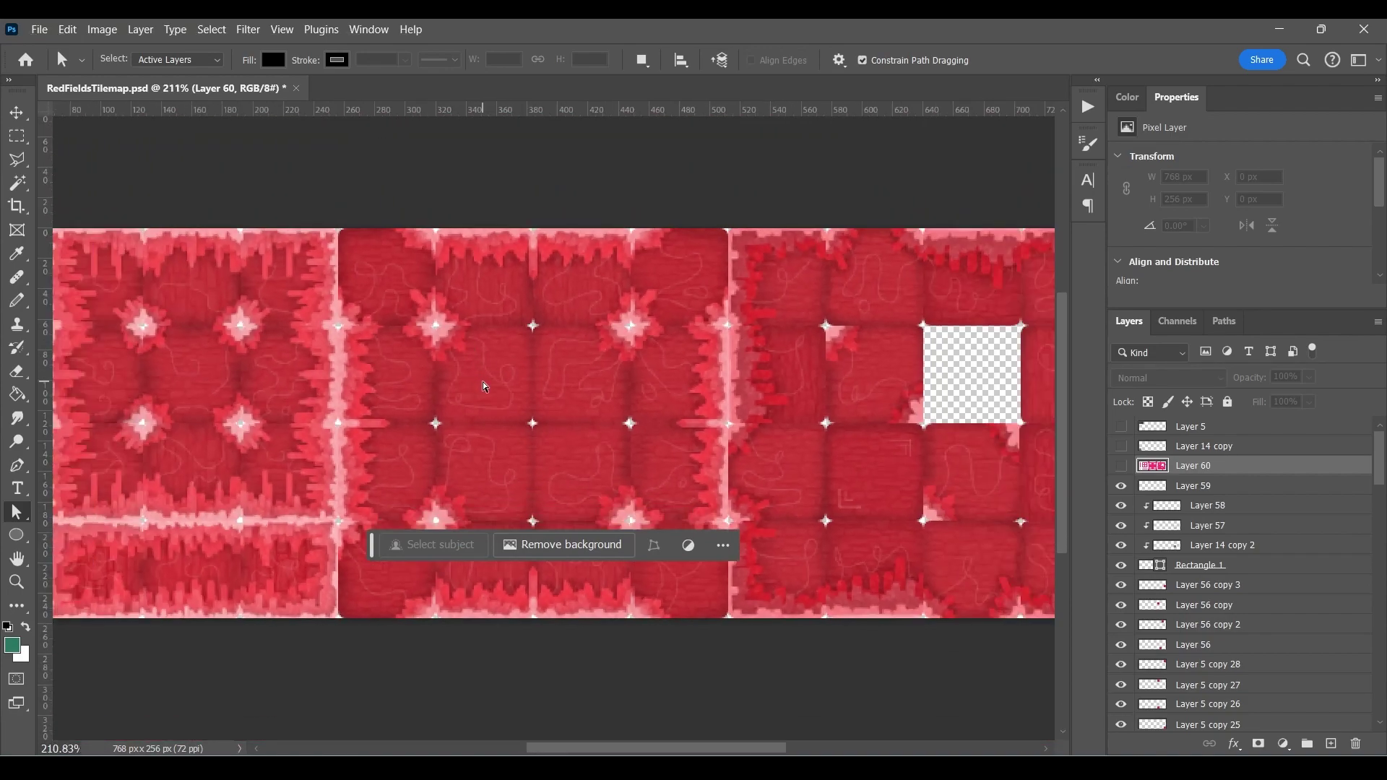
Step: Back in Godot, create a 2D scene and add a TileMap child found by searching 'tile'
key("alt+Tab")
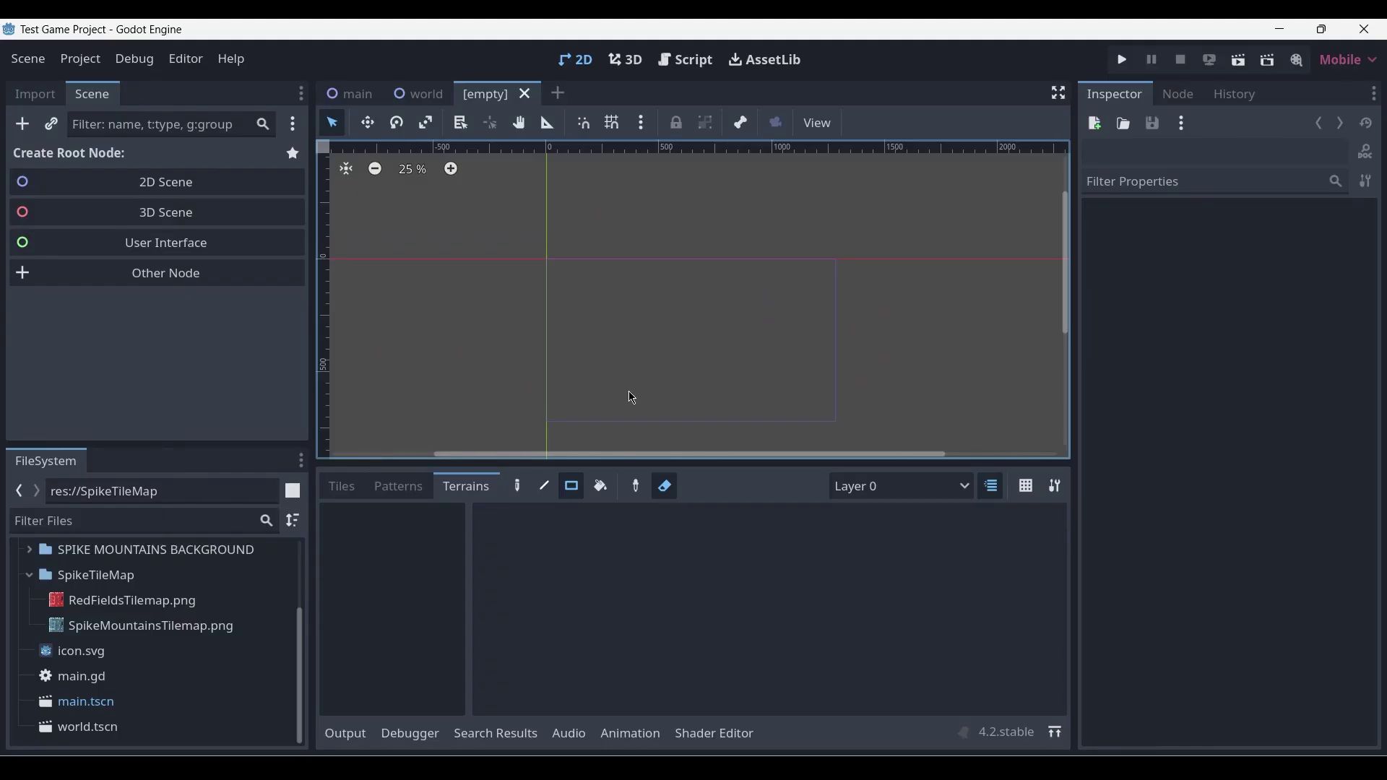
left_click(166, 189)
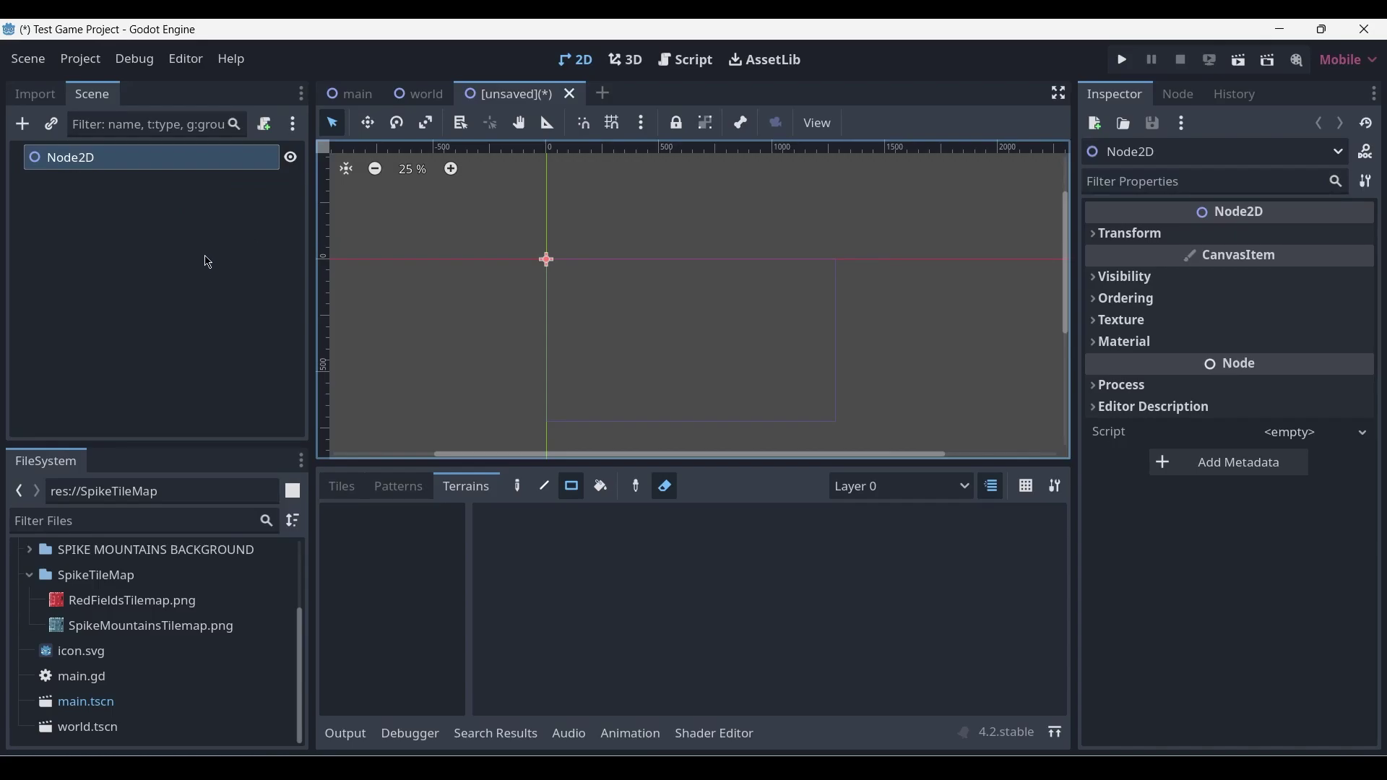
key("ctrl+a")
type("til")
key("BackSpace")
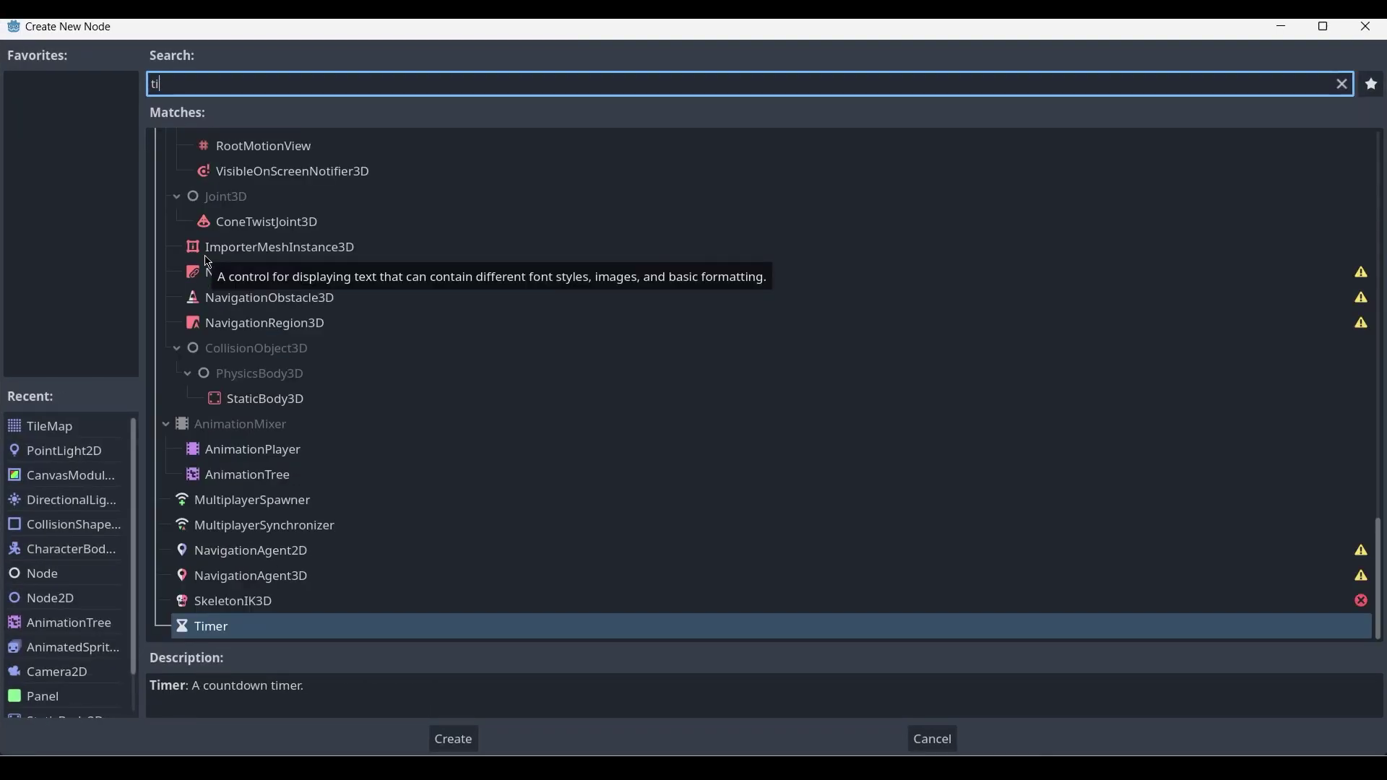
type("le")
double_click(235, 350)
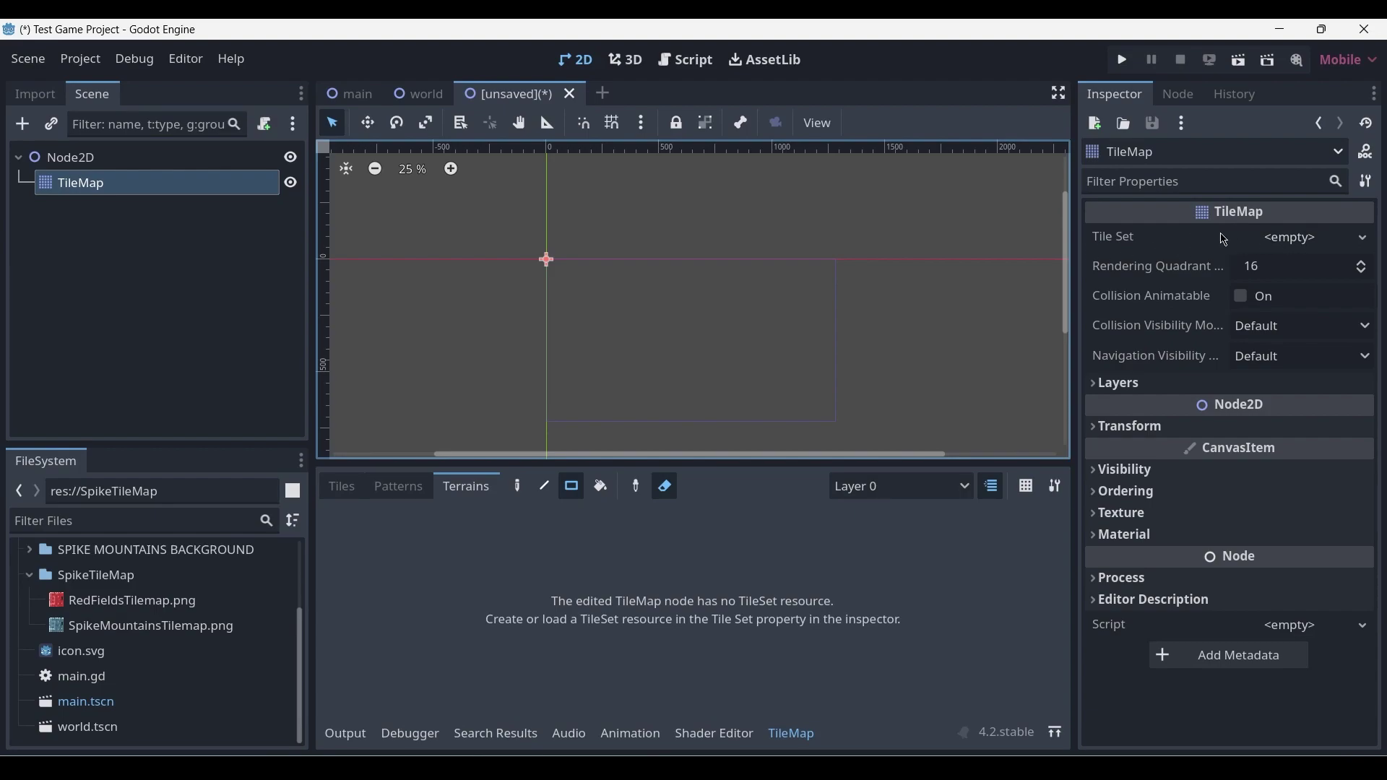
Step: Assign the TileMap a new TileSet and set its tile width and height to 64 px
left_click(1311, 241)
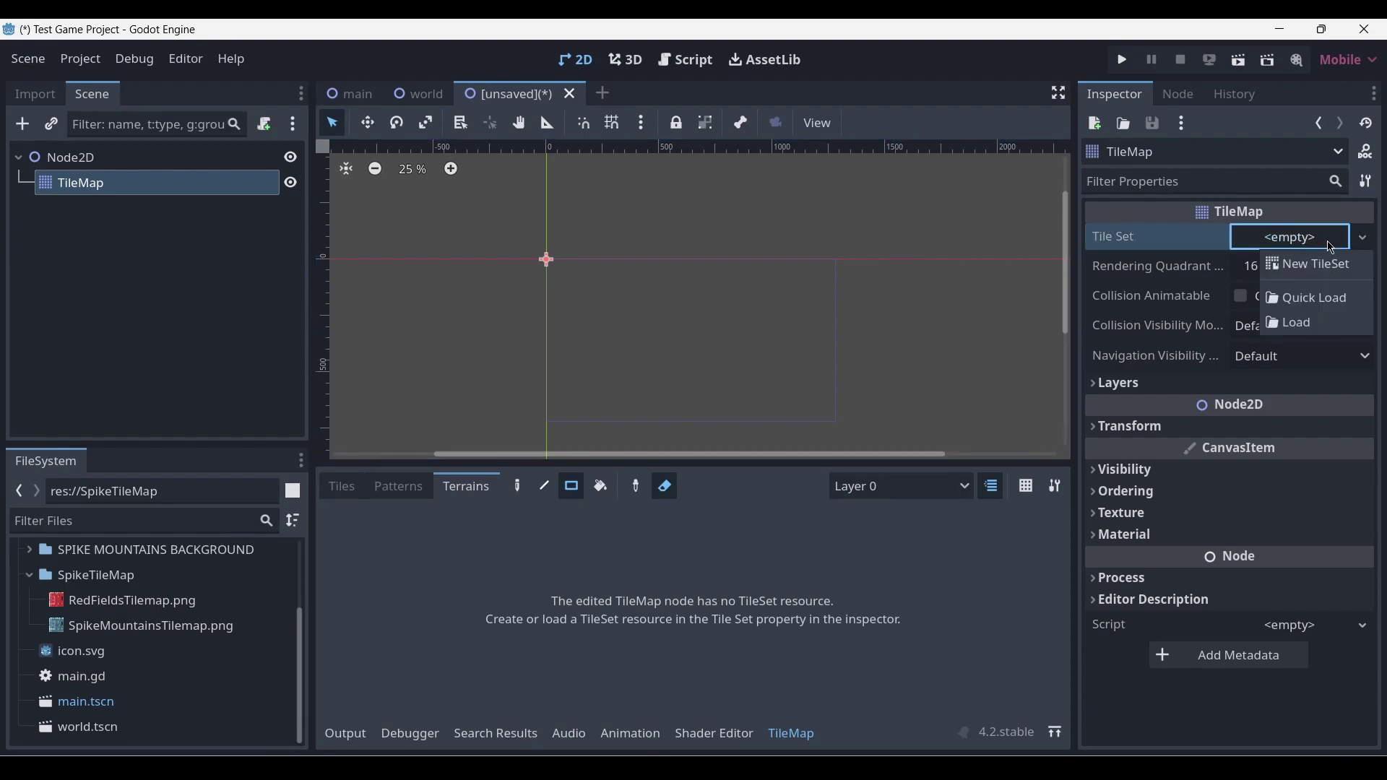
left_click(1334, 269)
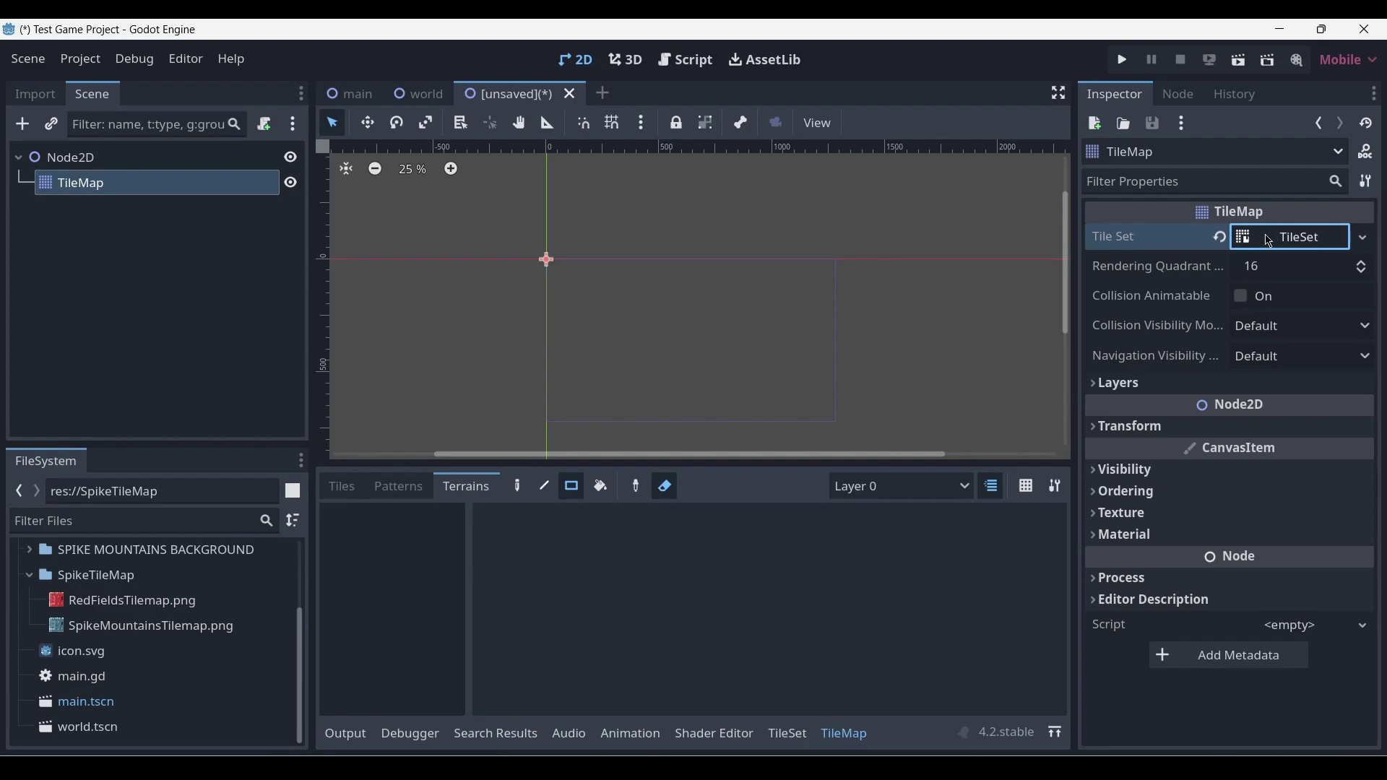
left_click(1257, 241)
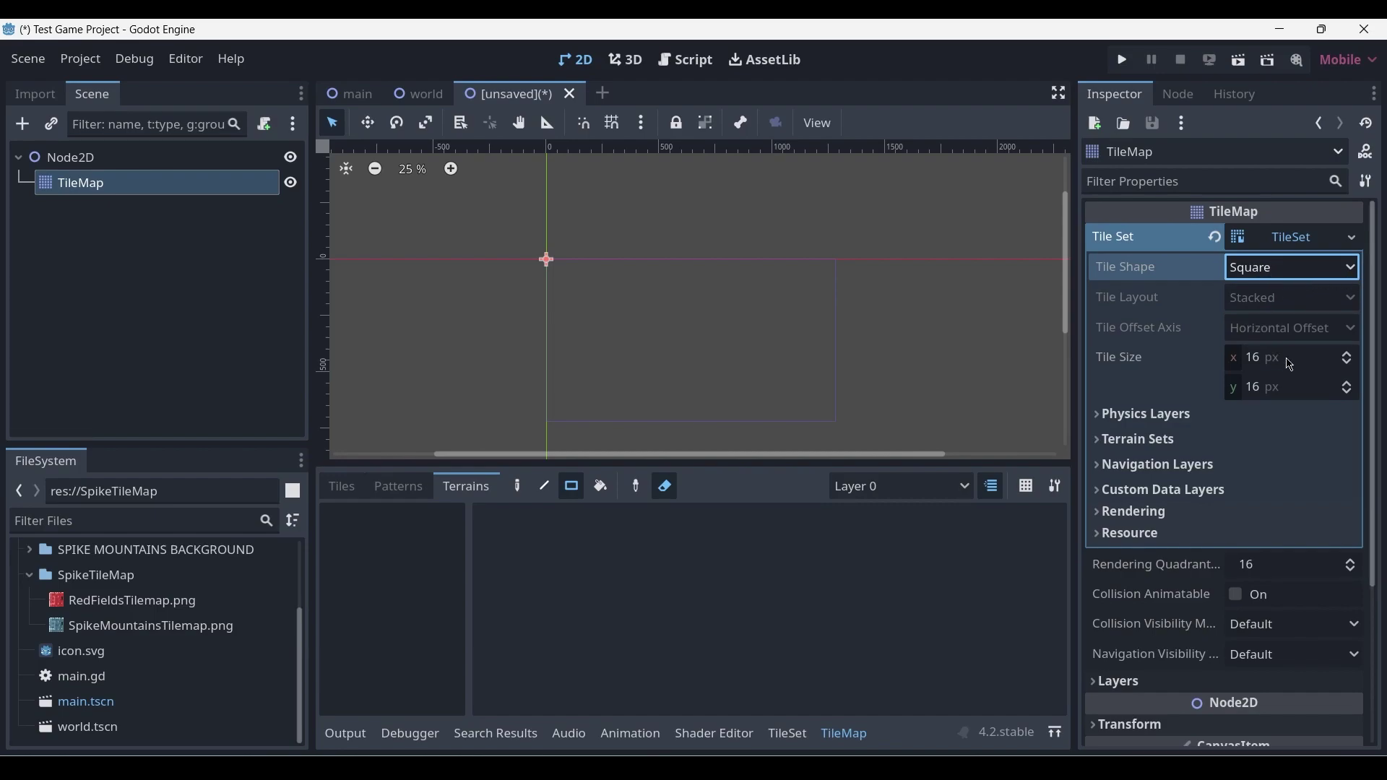
left_click(1292, 359)
type("64")
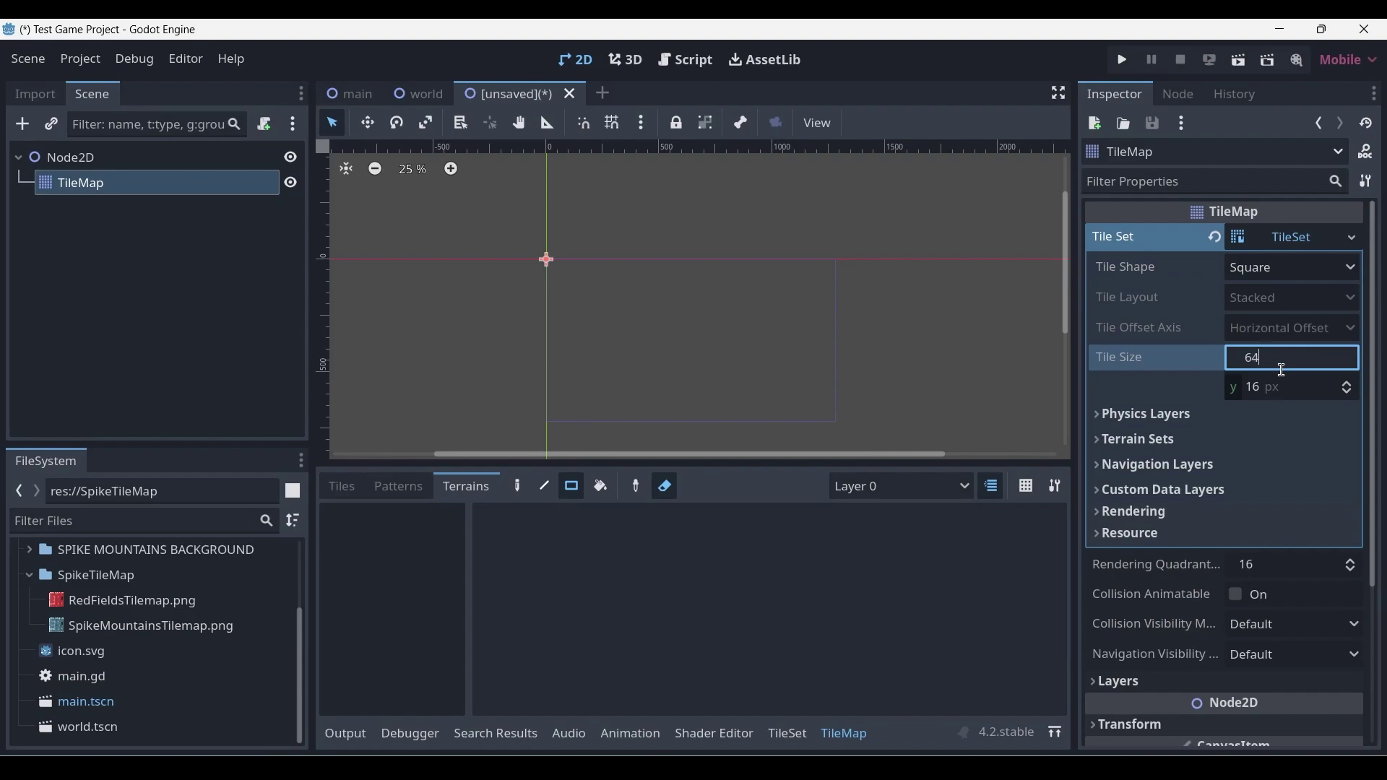
key("Return")
left_click(1272, 386)
type("64")
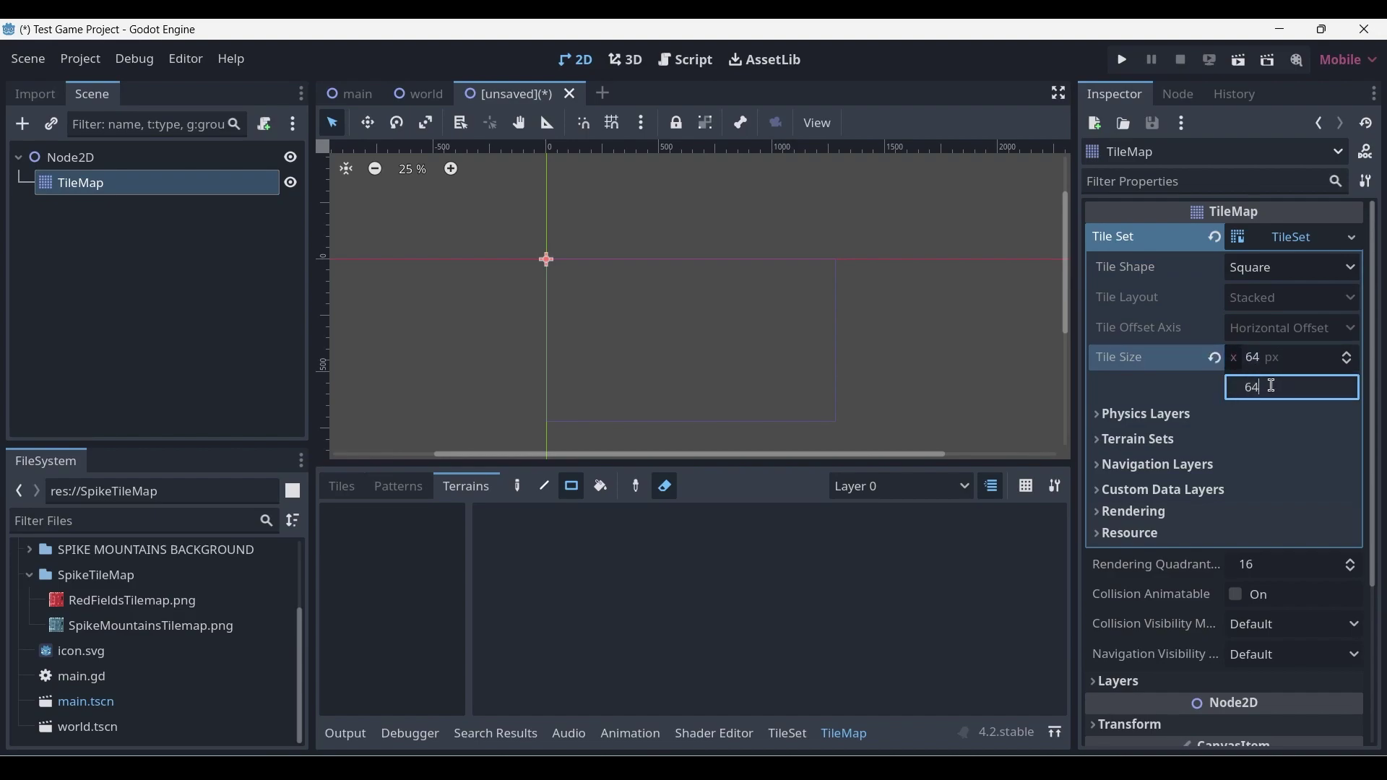
left_click(1004, 566)
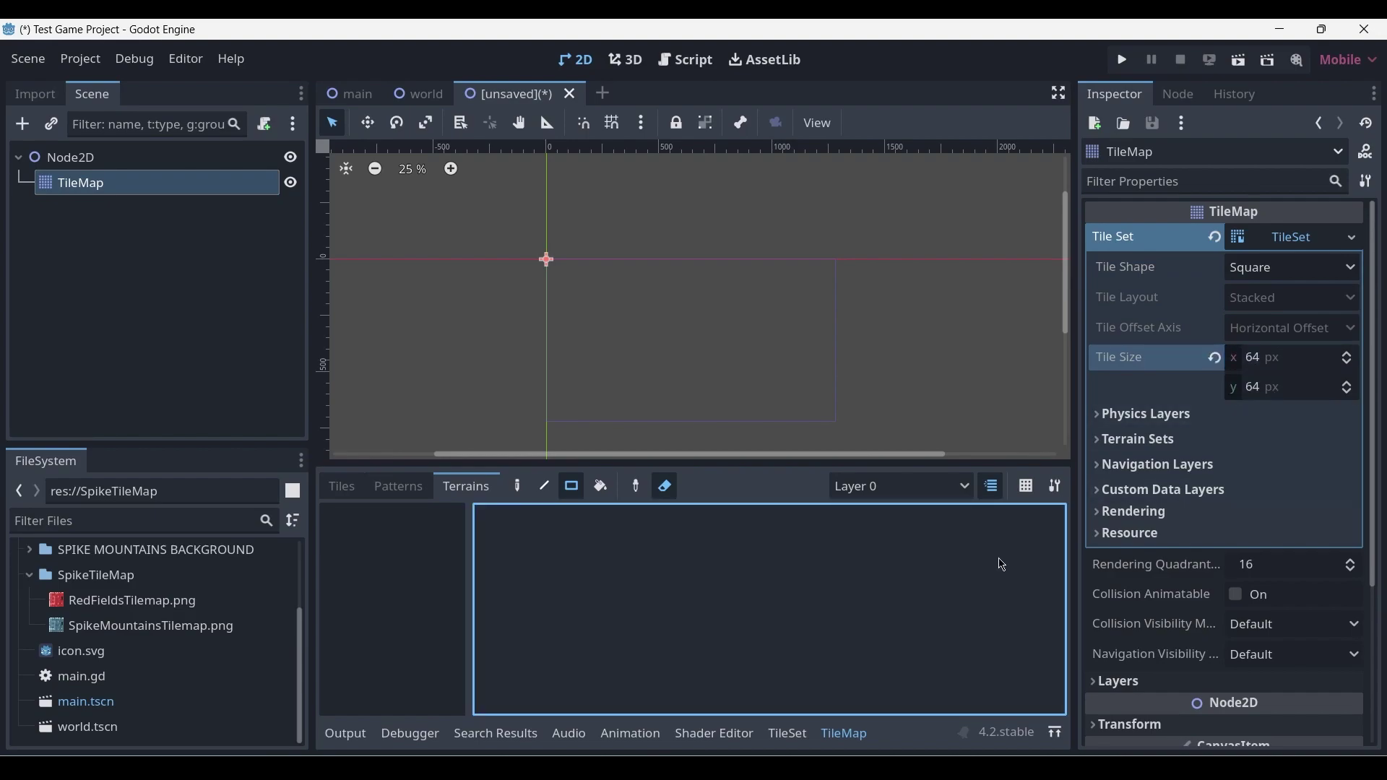
Step: Drop RedFieldsTilemap.png into the TileSet sources and accept automatic tile creation
left_click(790, 738)
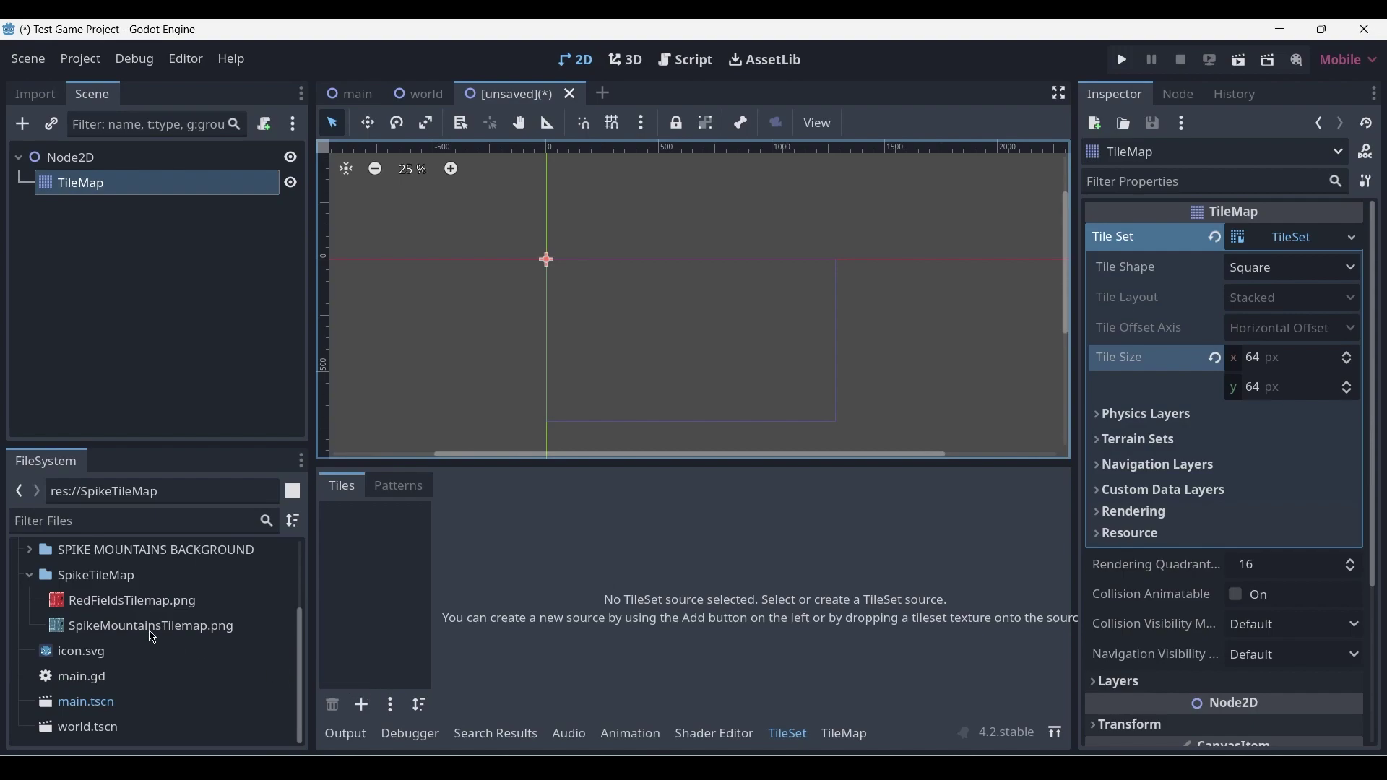
mouse_move(118, 611)
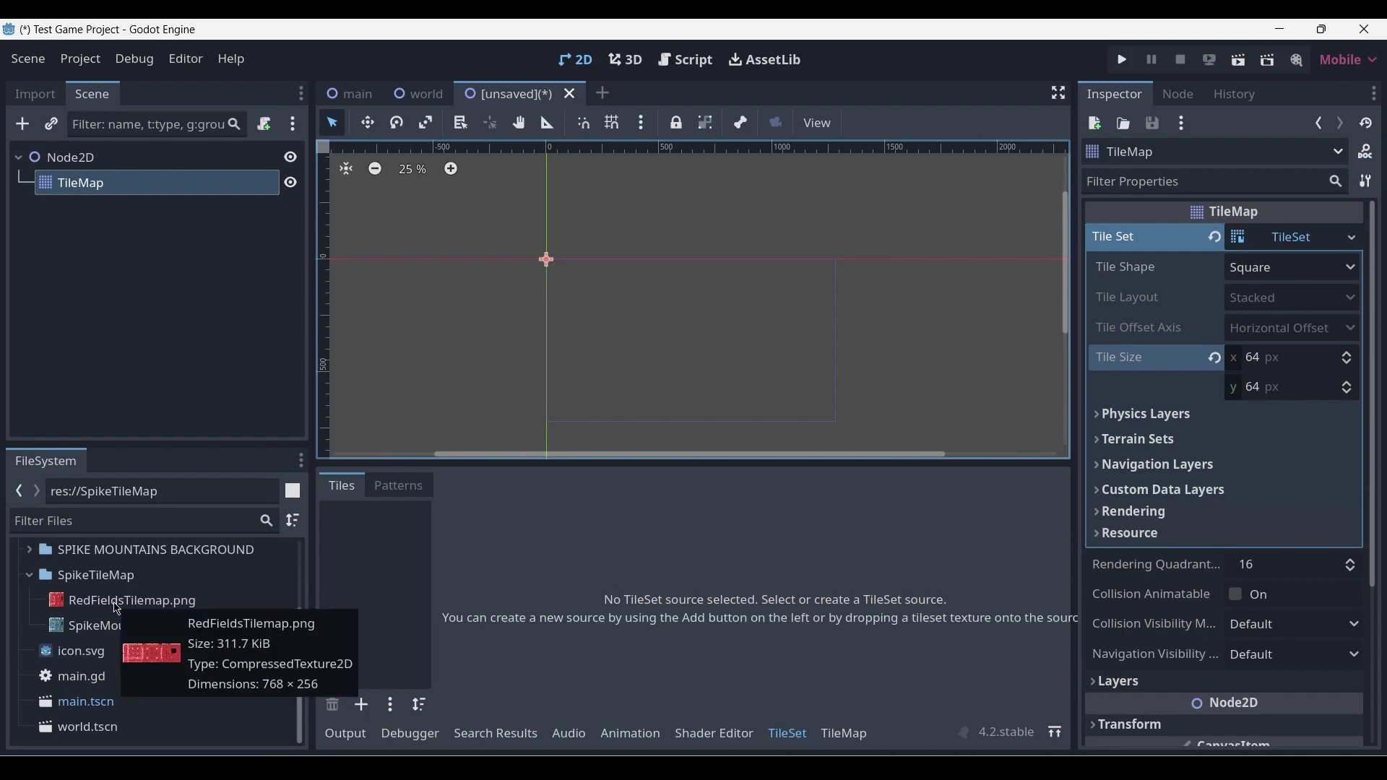
left_click_drag(90, 611, 361, 582)
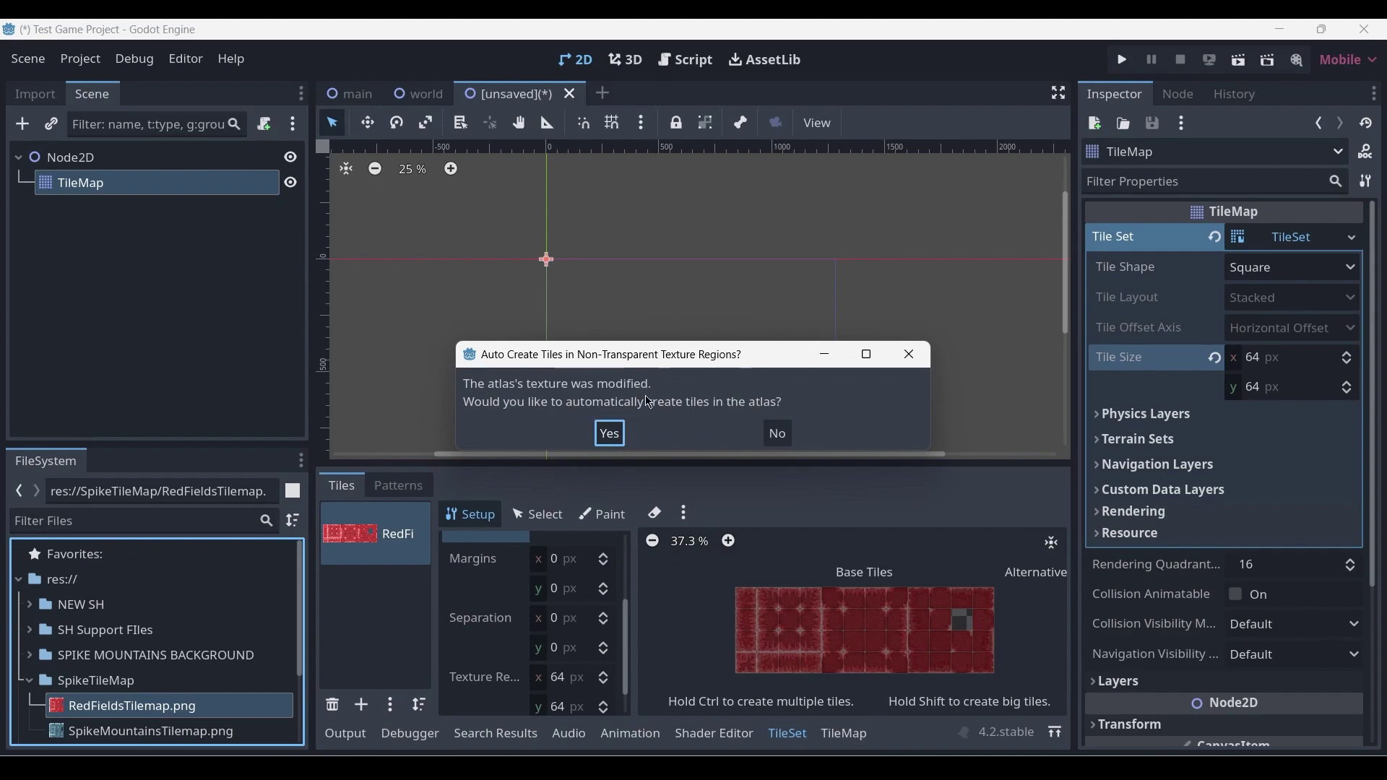
left_click(610, 435)
scroll(678, 625, "up", 3)
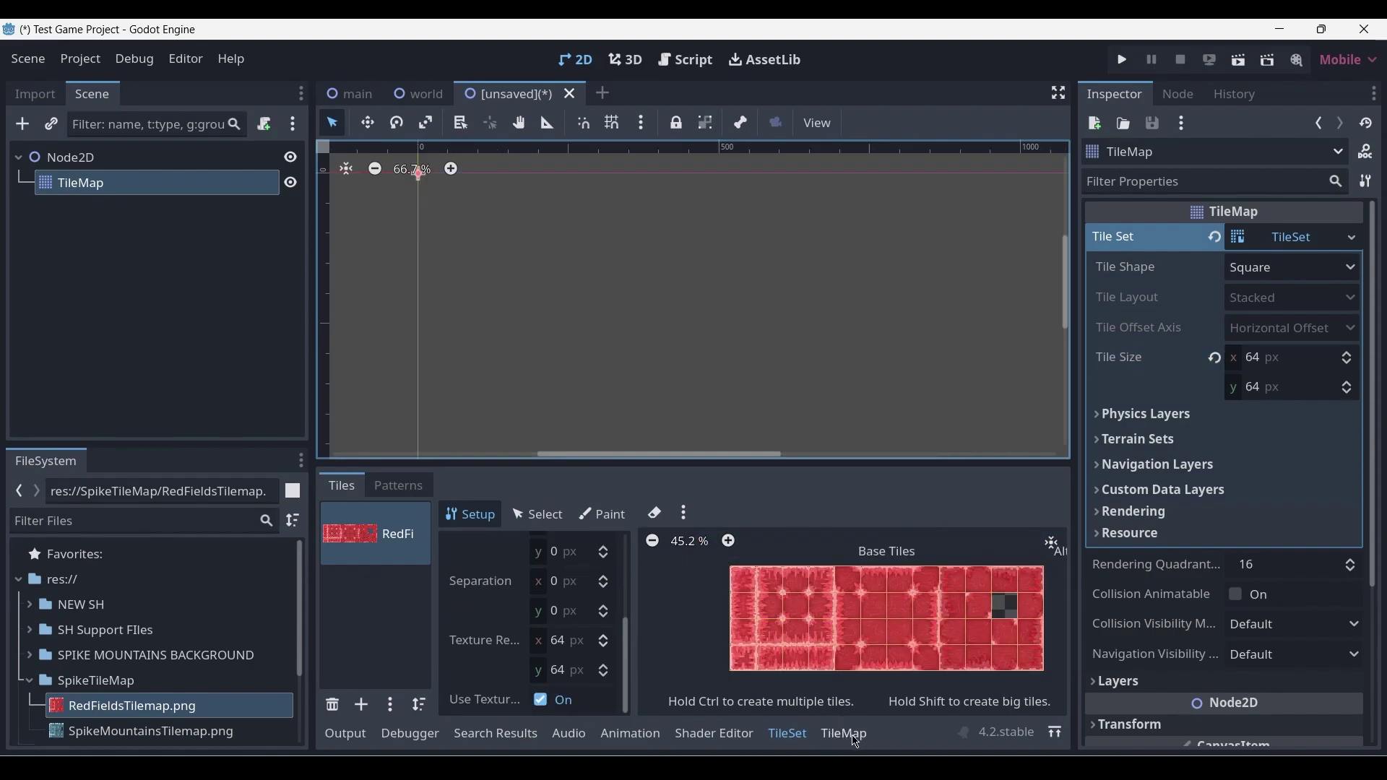
scroll(693, 354, "down", 2)
Step: Paint a row of test tiles from the atlas's top-left area, then undo all but two
left_click(844, 734)
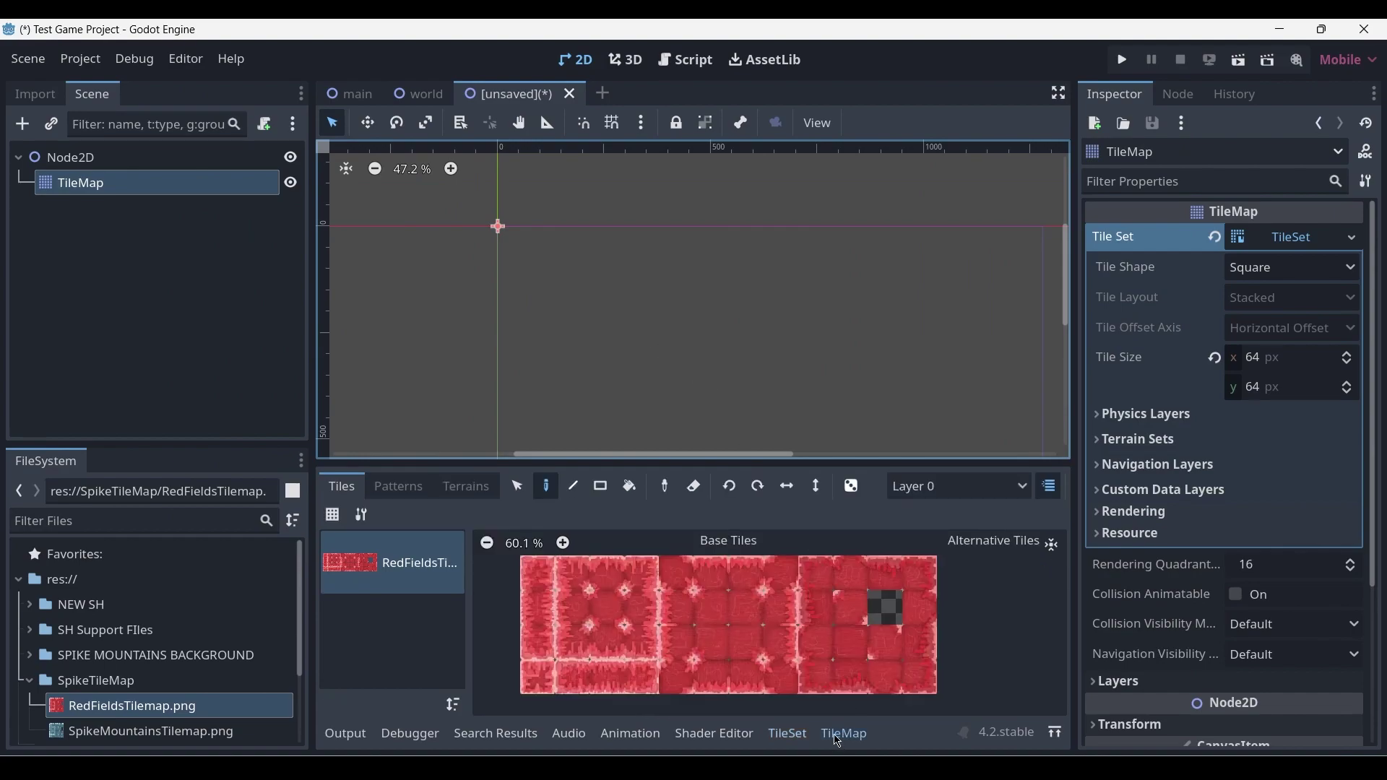
left_click(572, 574)
left_click(520, 250)
left_click(574, 249)
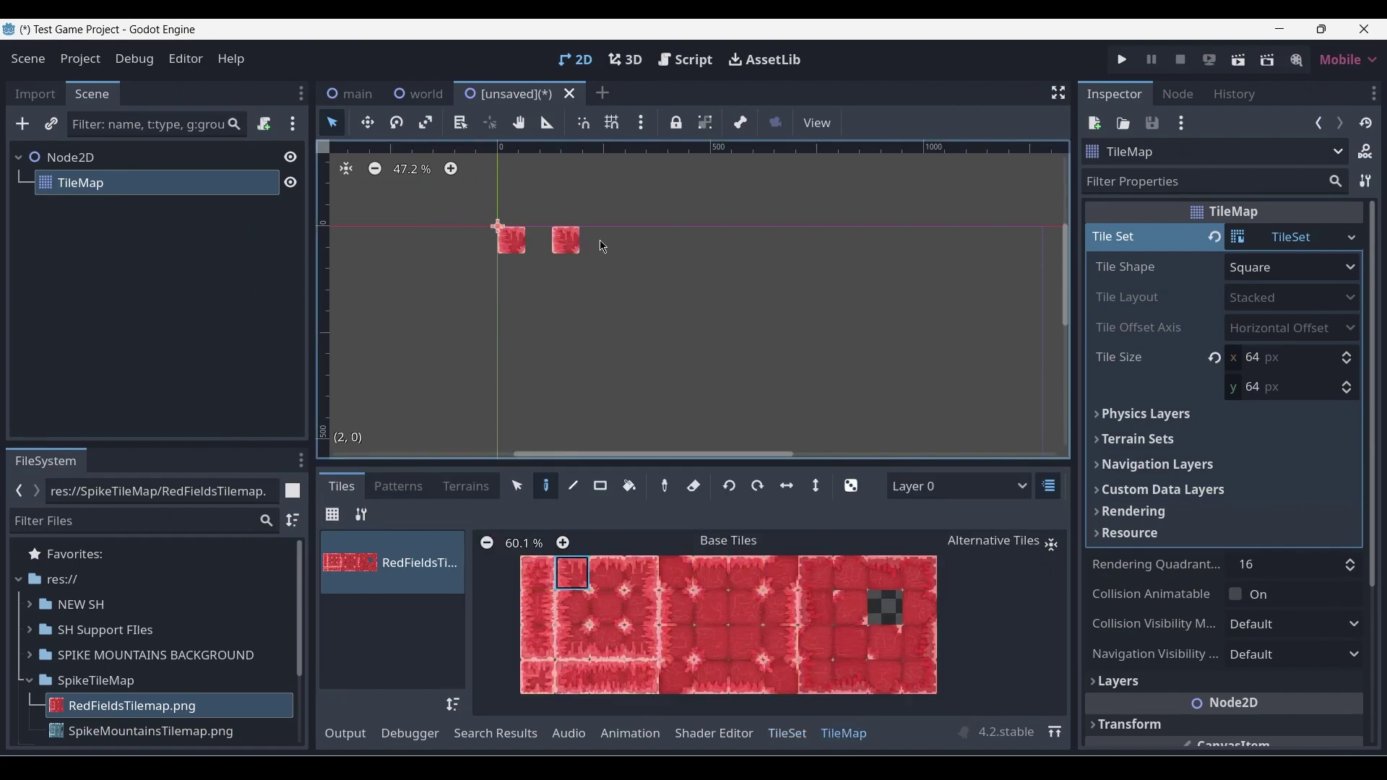
left_click(626, 246)
left_click(737, 245)
scroll(527, 246, "up", 1)
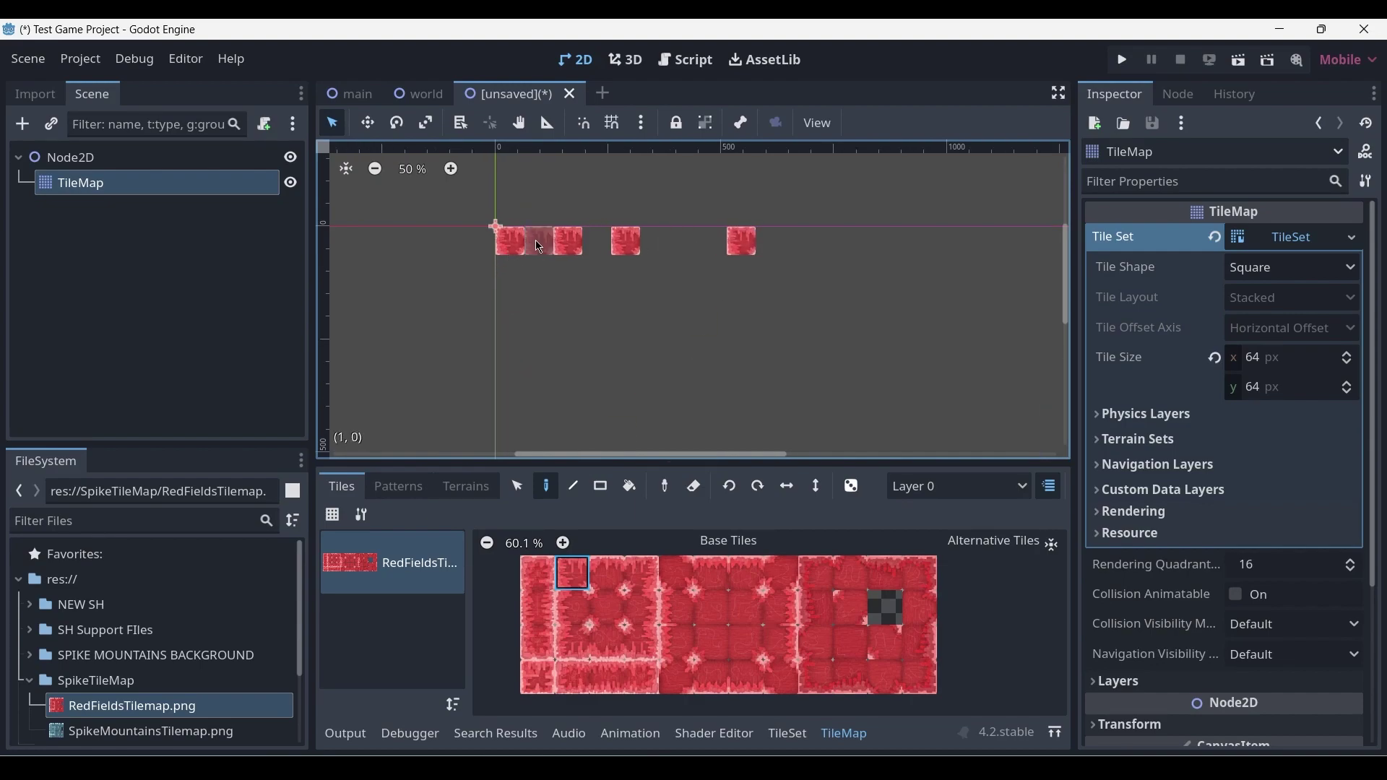
left_click(539, 240)
key("ctrl+z")
key("ctrl+z")
key("ctrl+z")
key("ctrl+z")
key("ctrl+z")
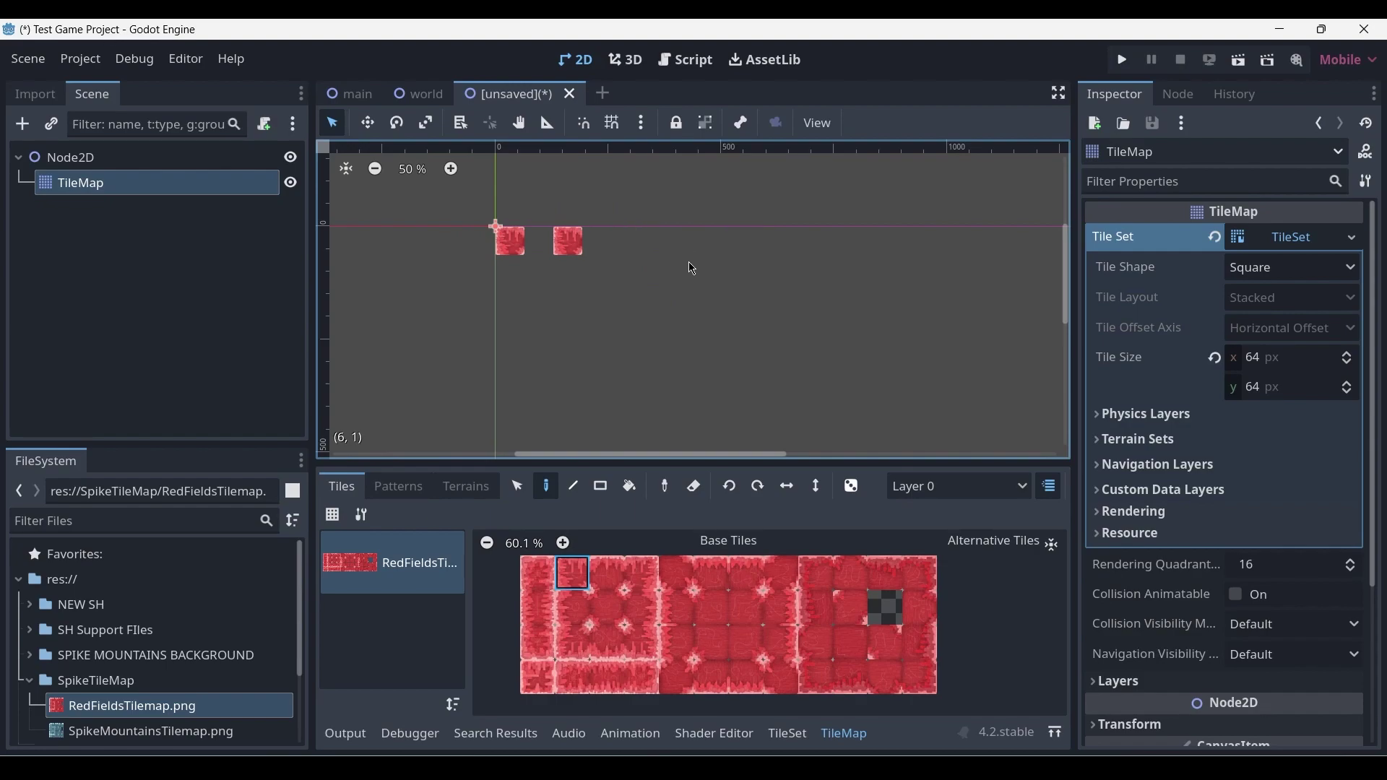
Step: Add a physics layer to the TileSet using collision layer 1 and mask 1
left_click(787, 733)
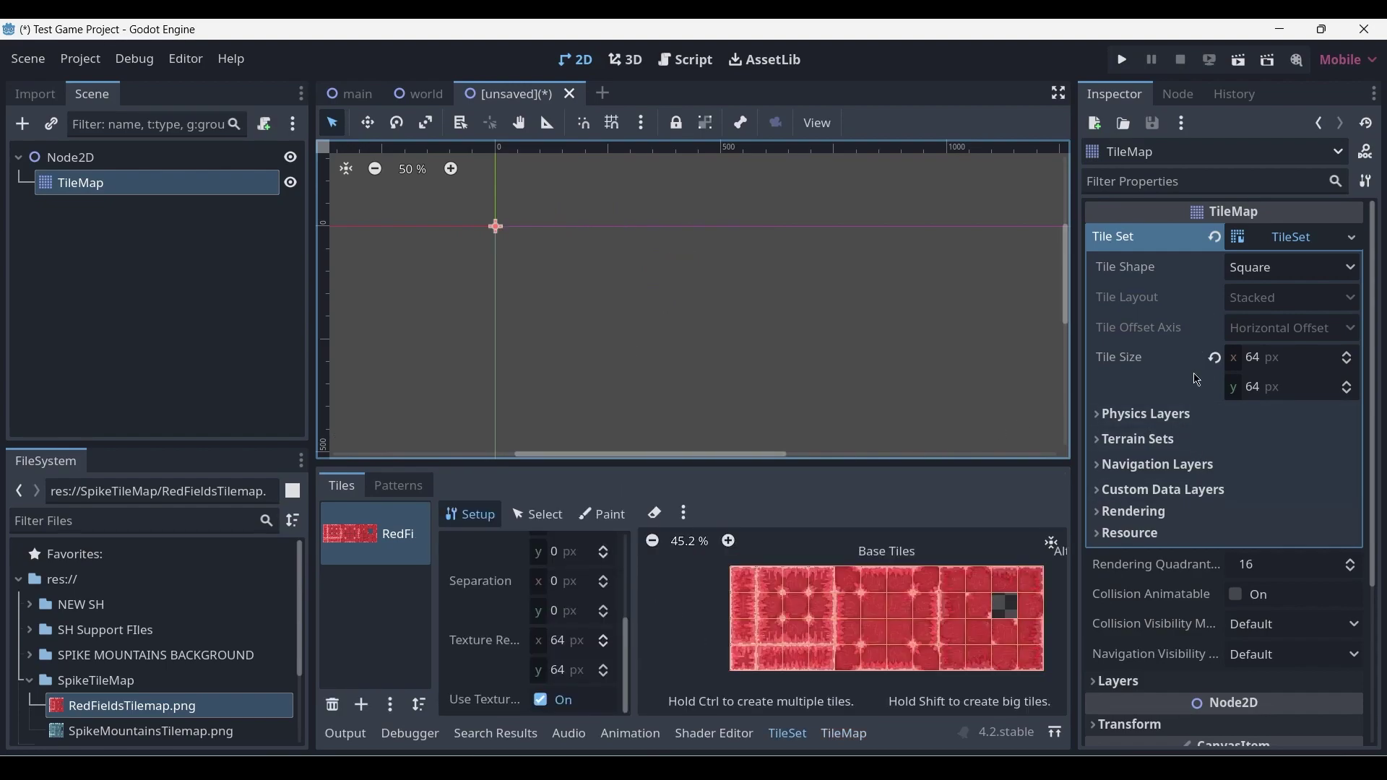
left_click(1150, 417)
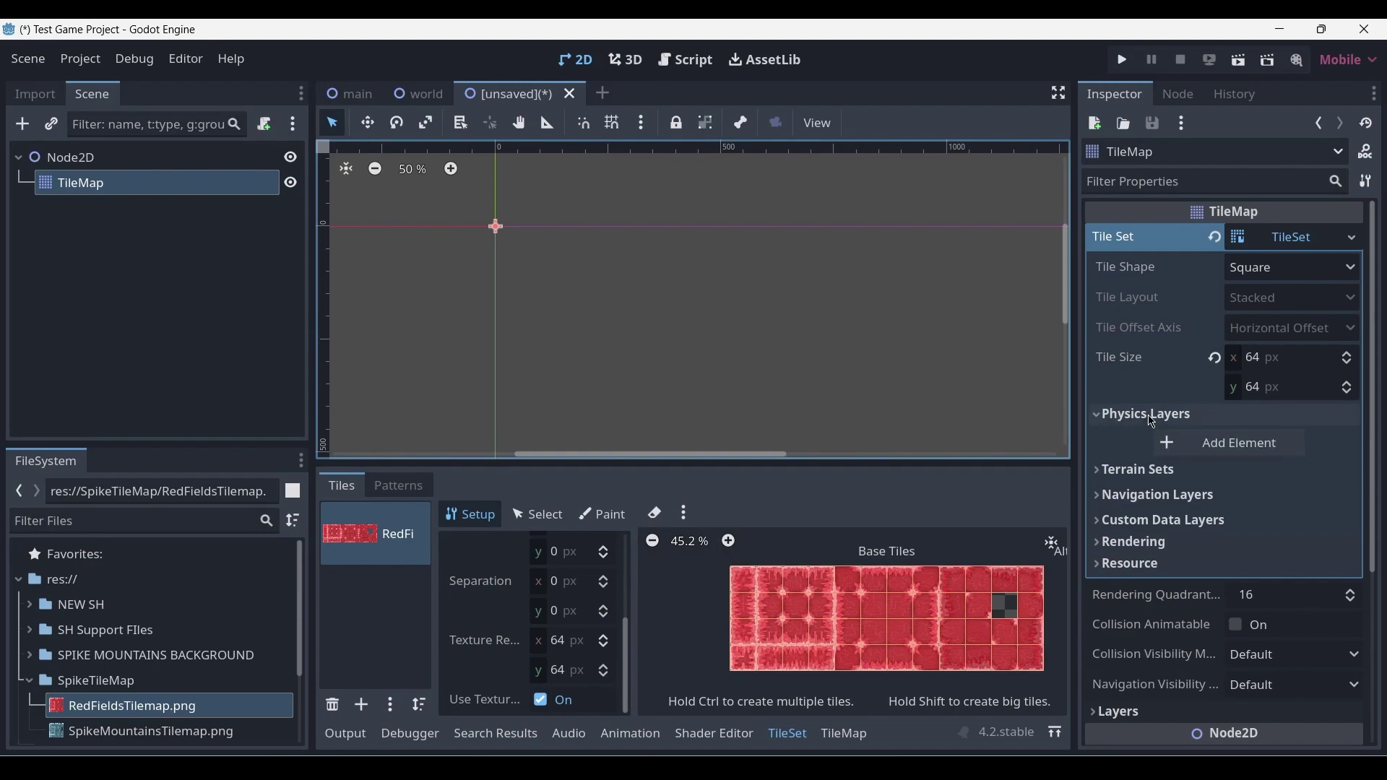
left_click(1263, 442)
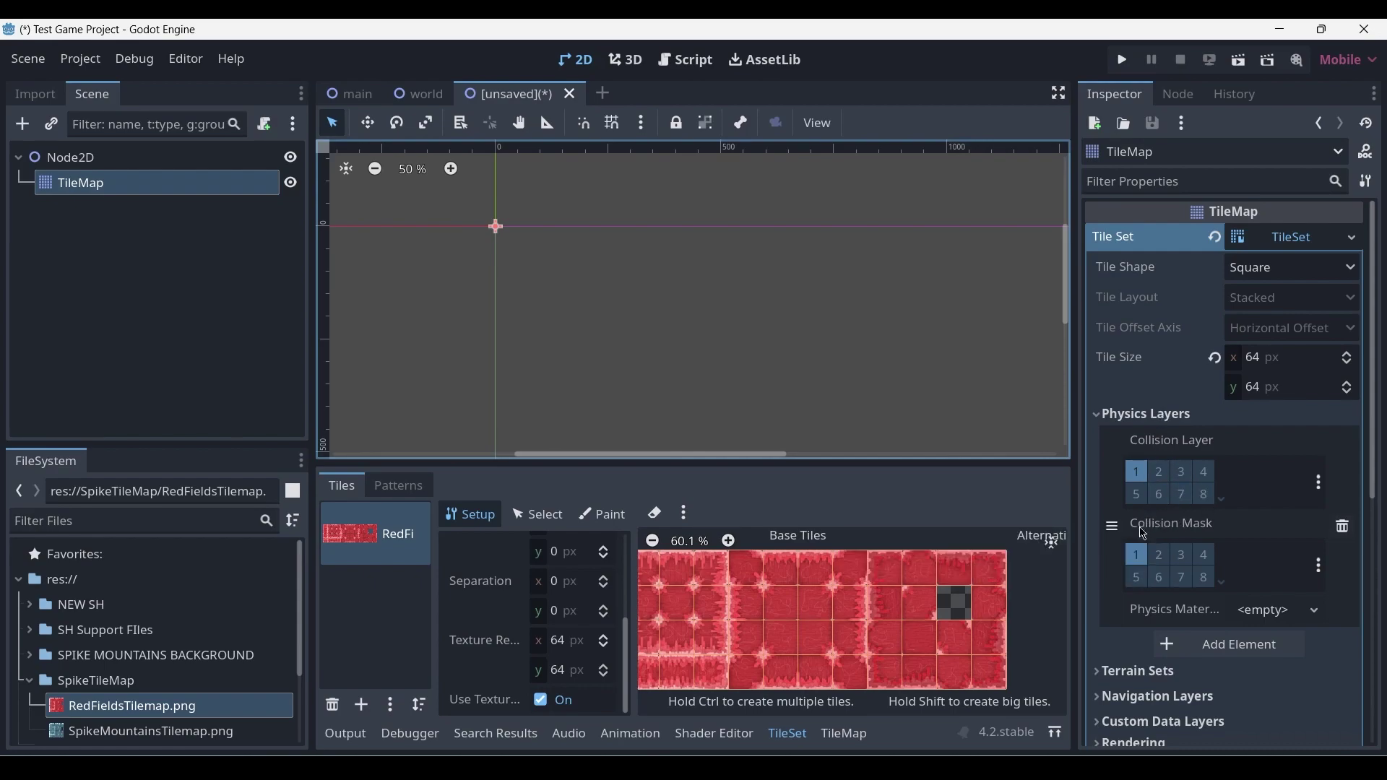
scroll(802, 609, "down", 1)
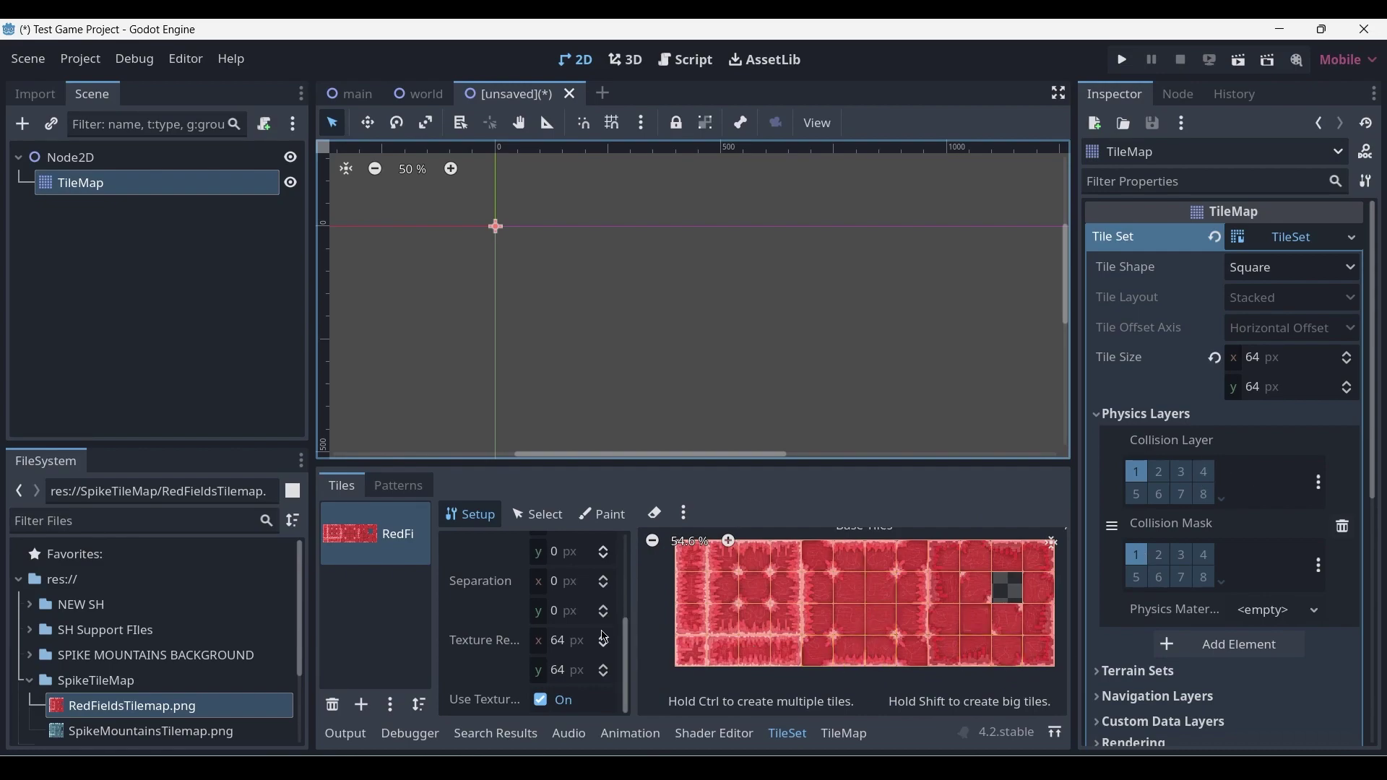
scroll(620, 643, "up", 2)
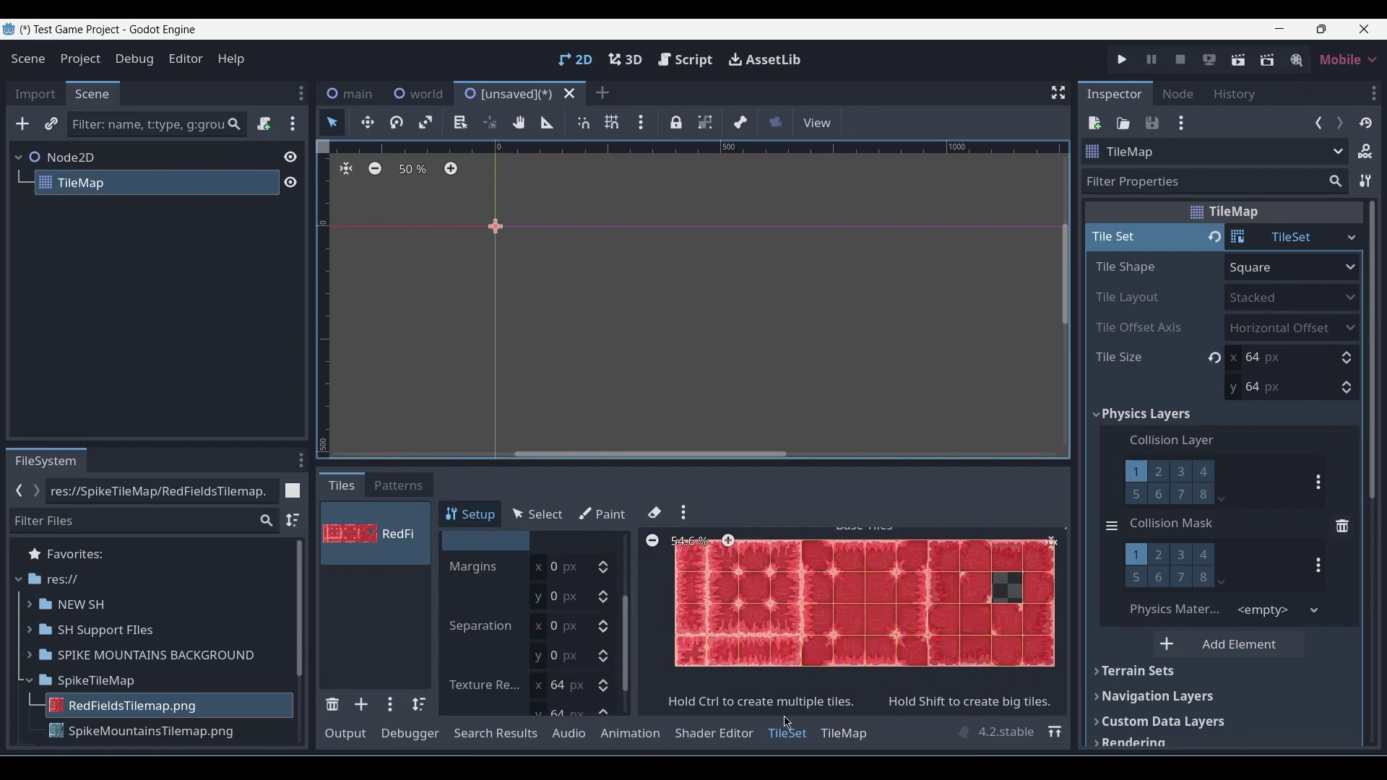
Step: Switch the atlas to Select, pick the top-left tile, and expand its Physics Layer 0 settings
left_click(539, 517)
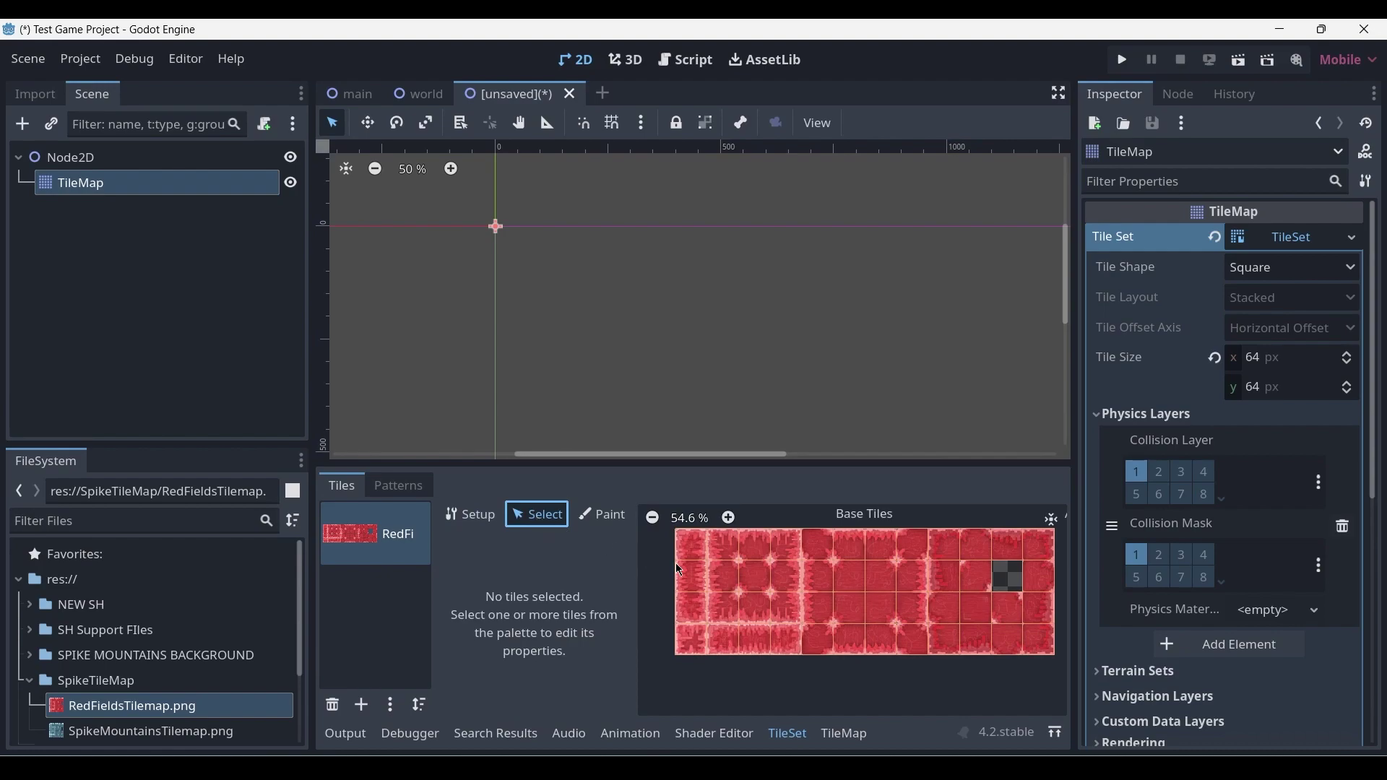
left_click(698, 556)
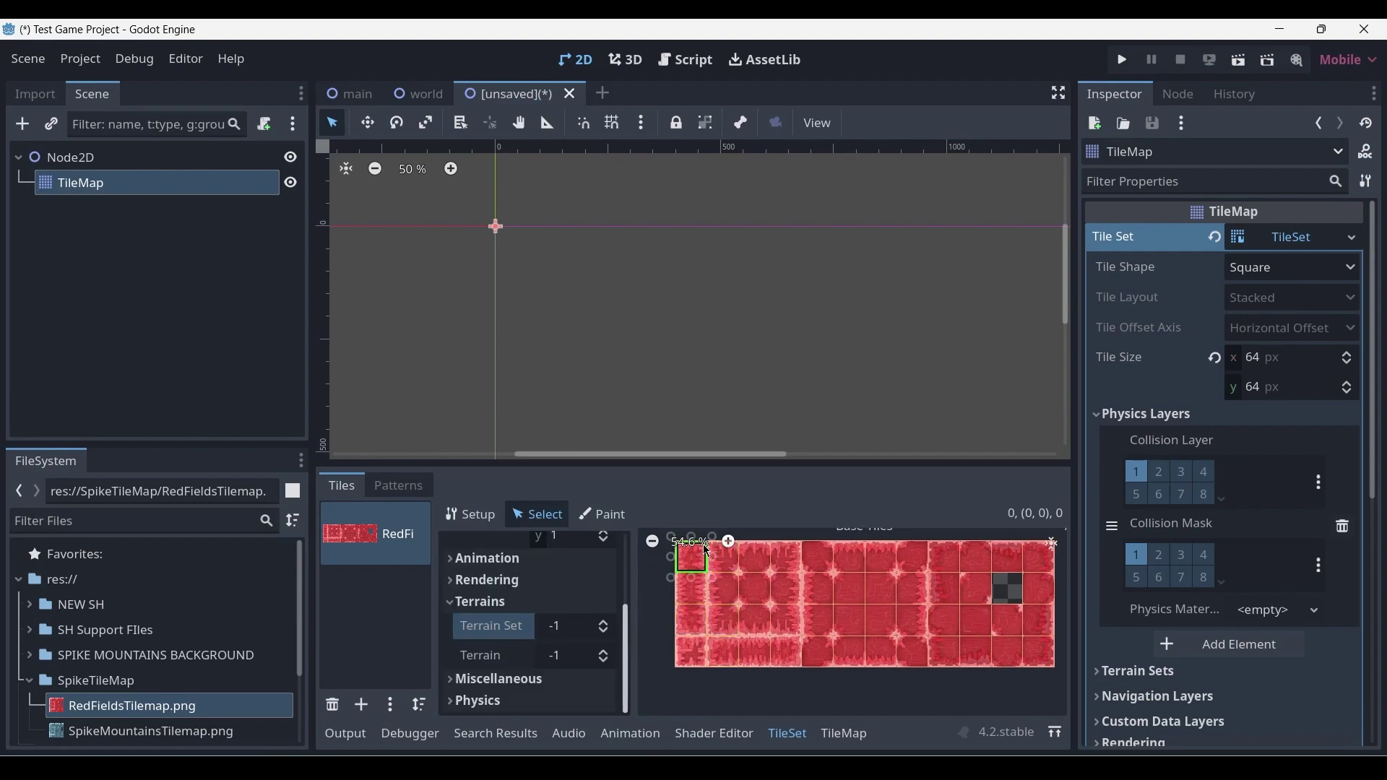
left_click(452, 604)
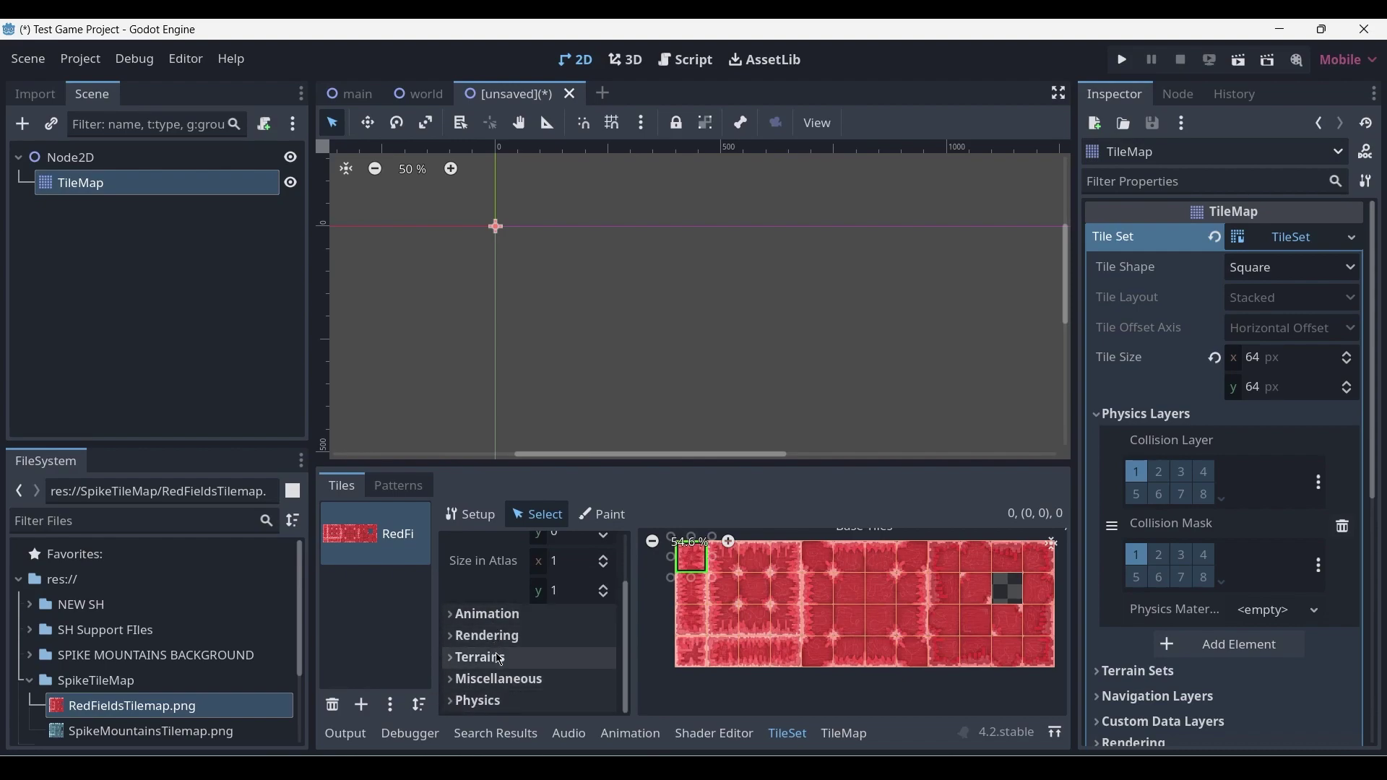
scroll(500, 660, "up", 2)
scroll(506, 585, "down", 2)
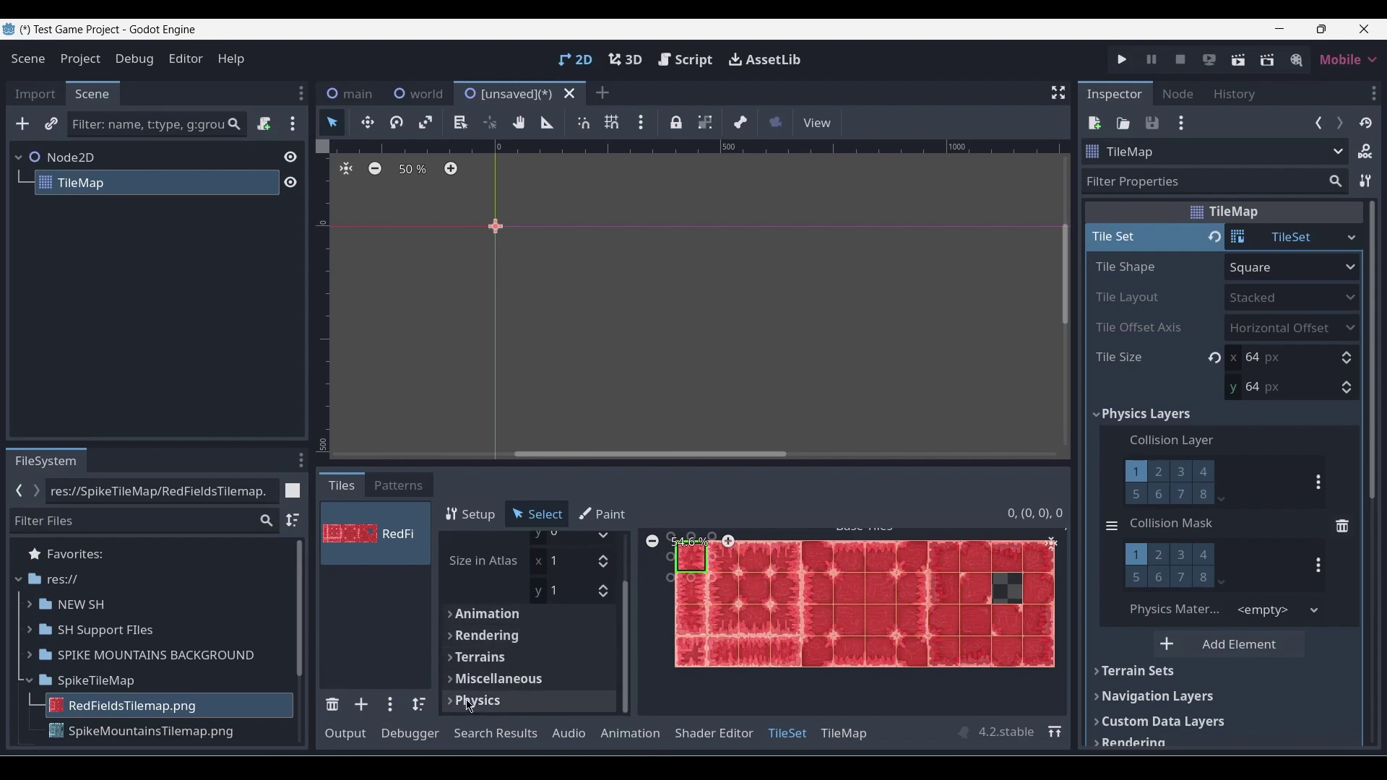
left_click(510, 710)
scroll(511, 710, "down", 1)
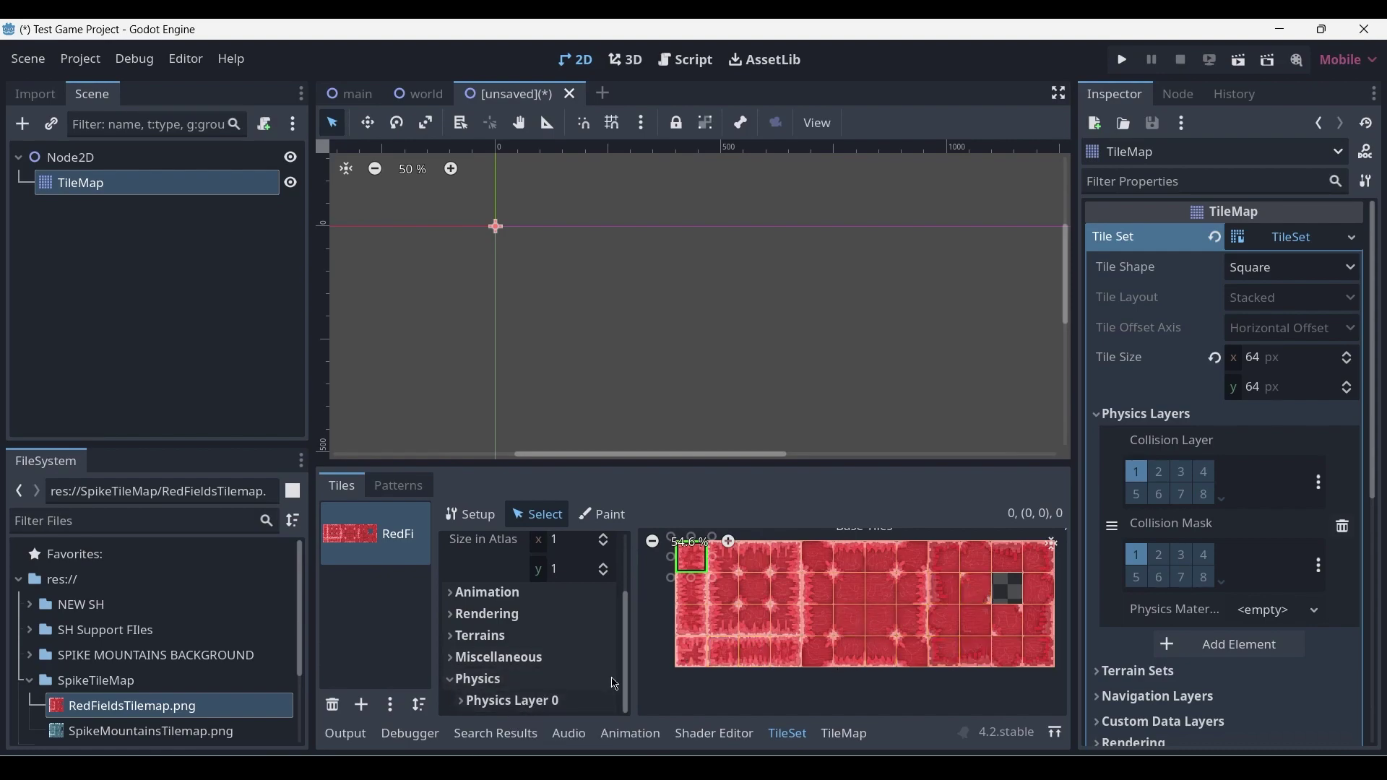
left_click(535, 700)
scroll(535, 697, "down", 5)
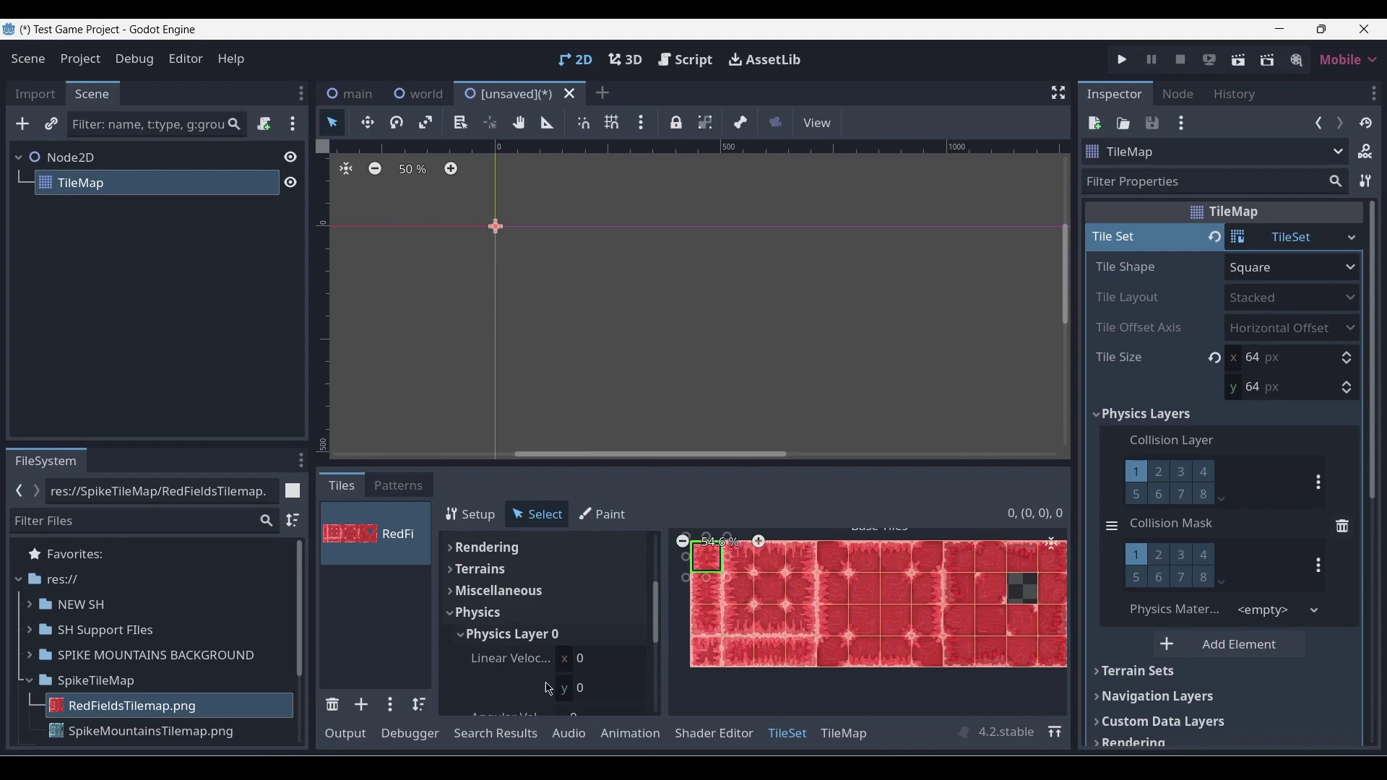
scroll(589, 650, "down", 3)
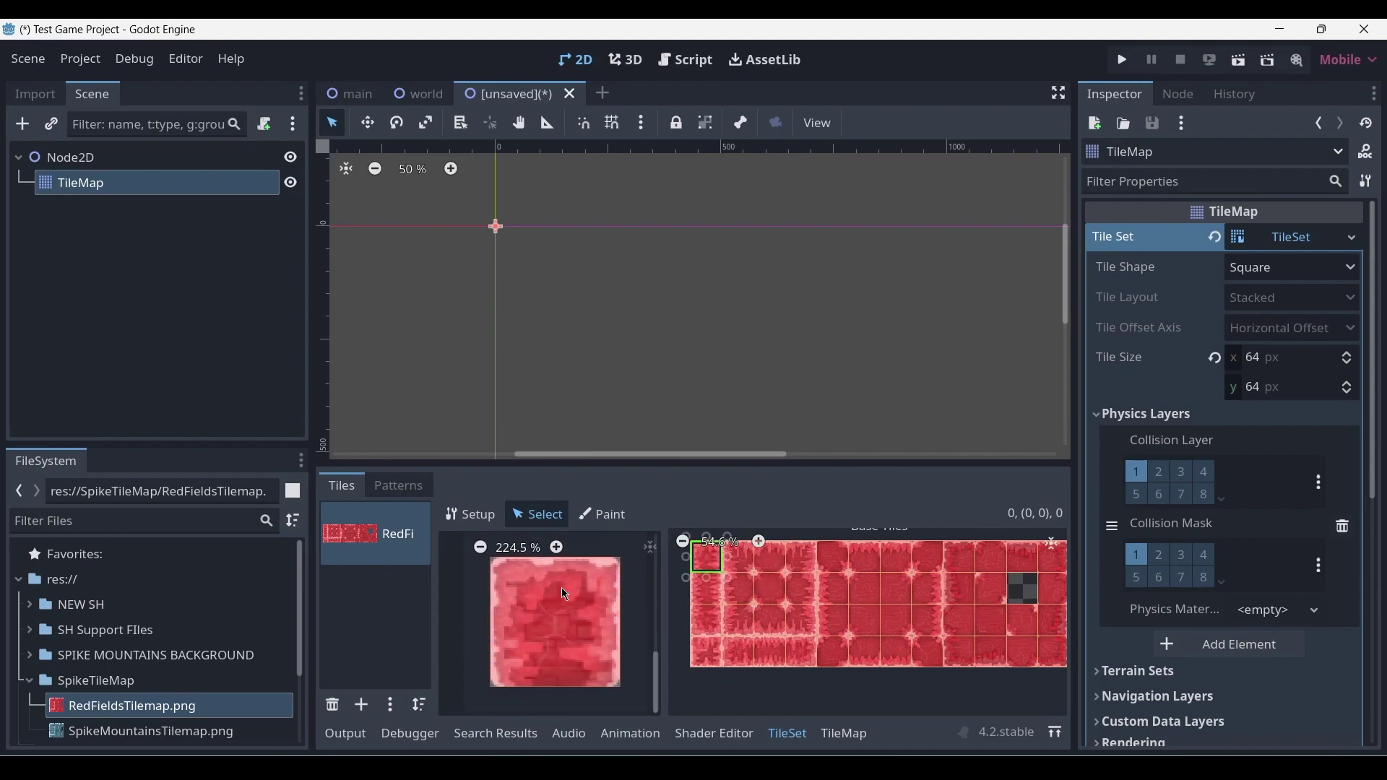
scroll(507, 656, "up", 2)
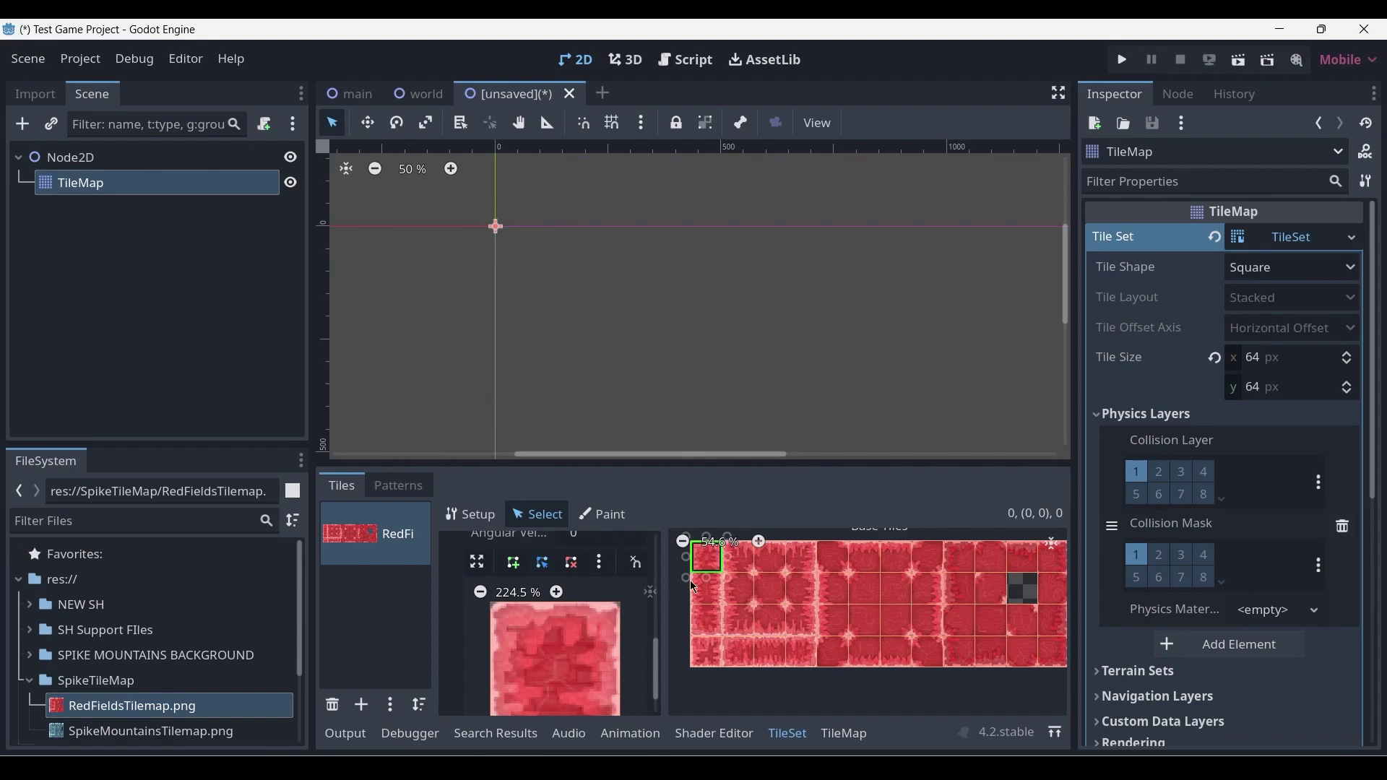
Step: Give the top-left tile a full-square collision polygon on Physics Layer 0
left_click(602, 564)
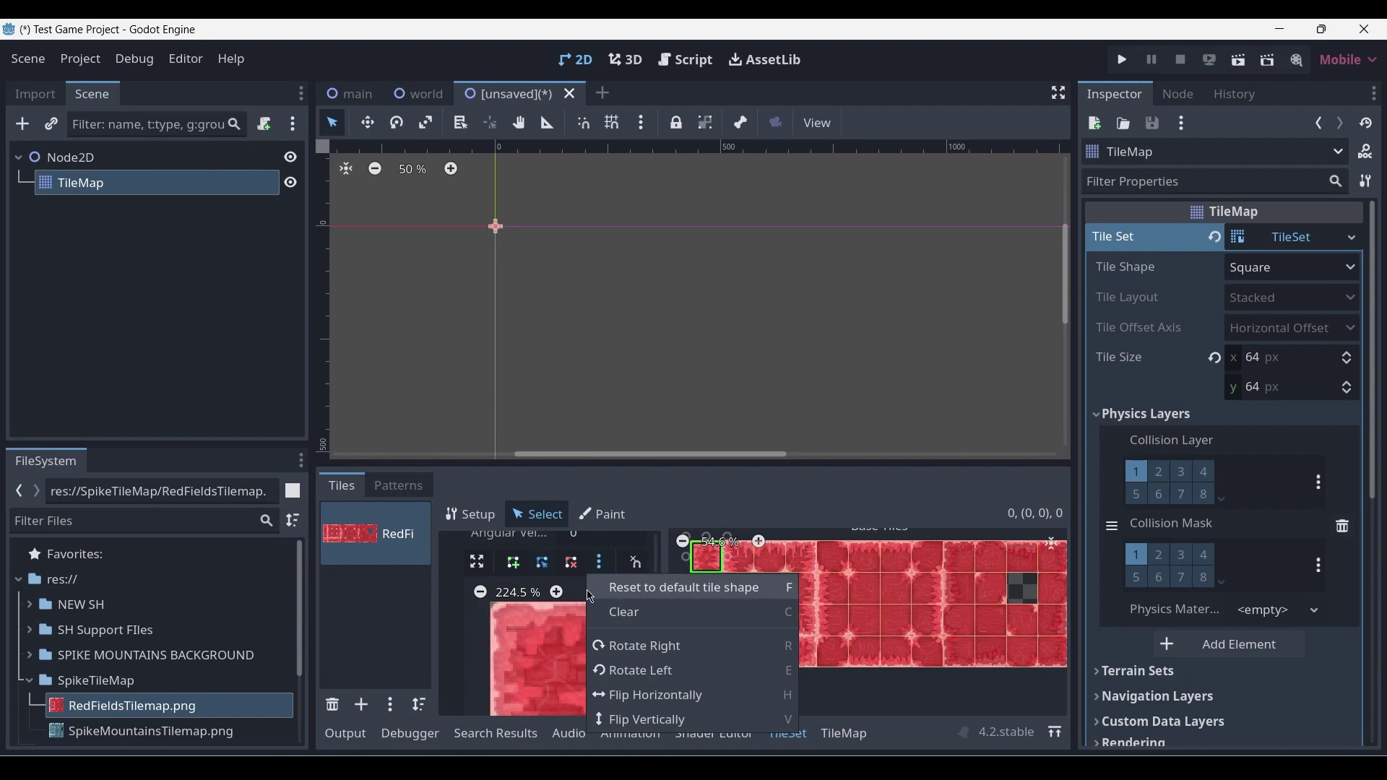
left_click(650, 588)
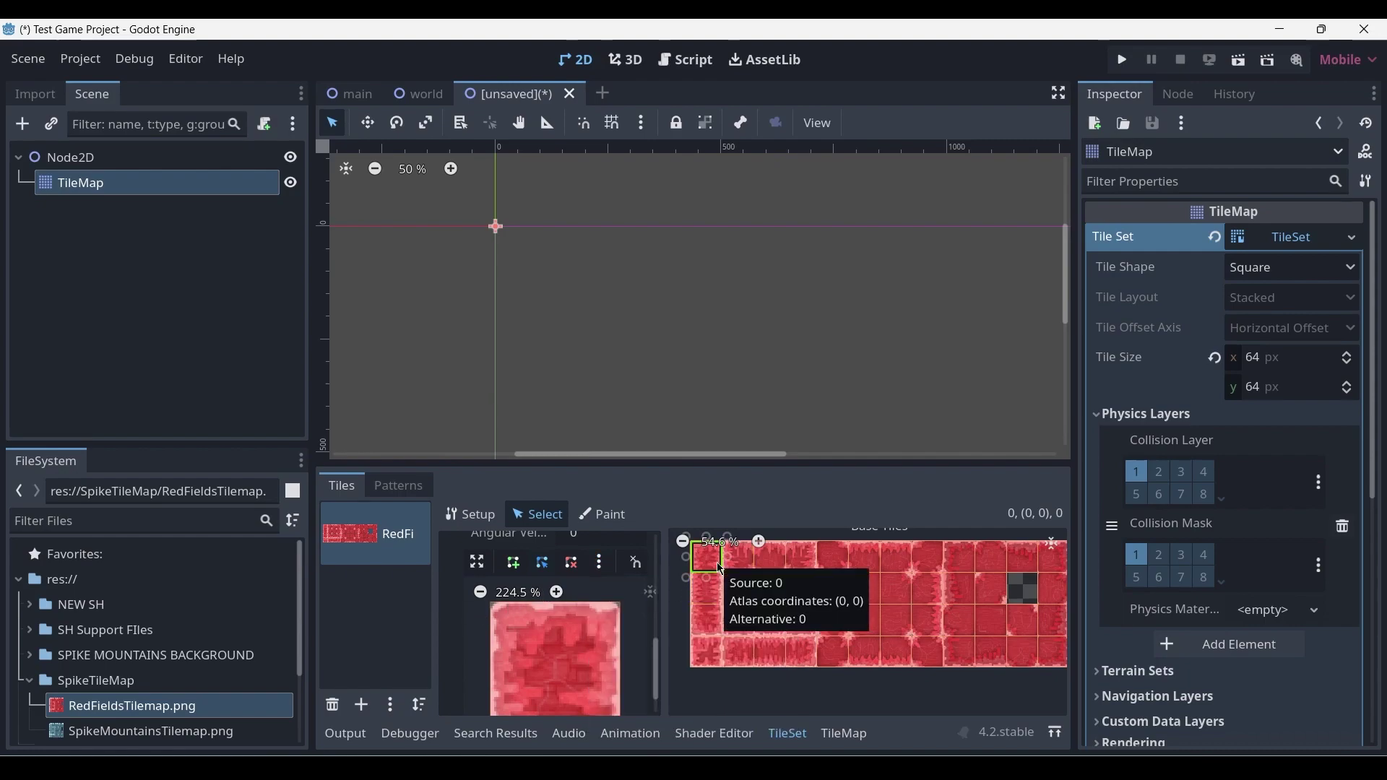
left_click(727, 571)
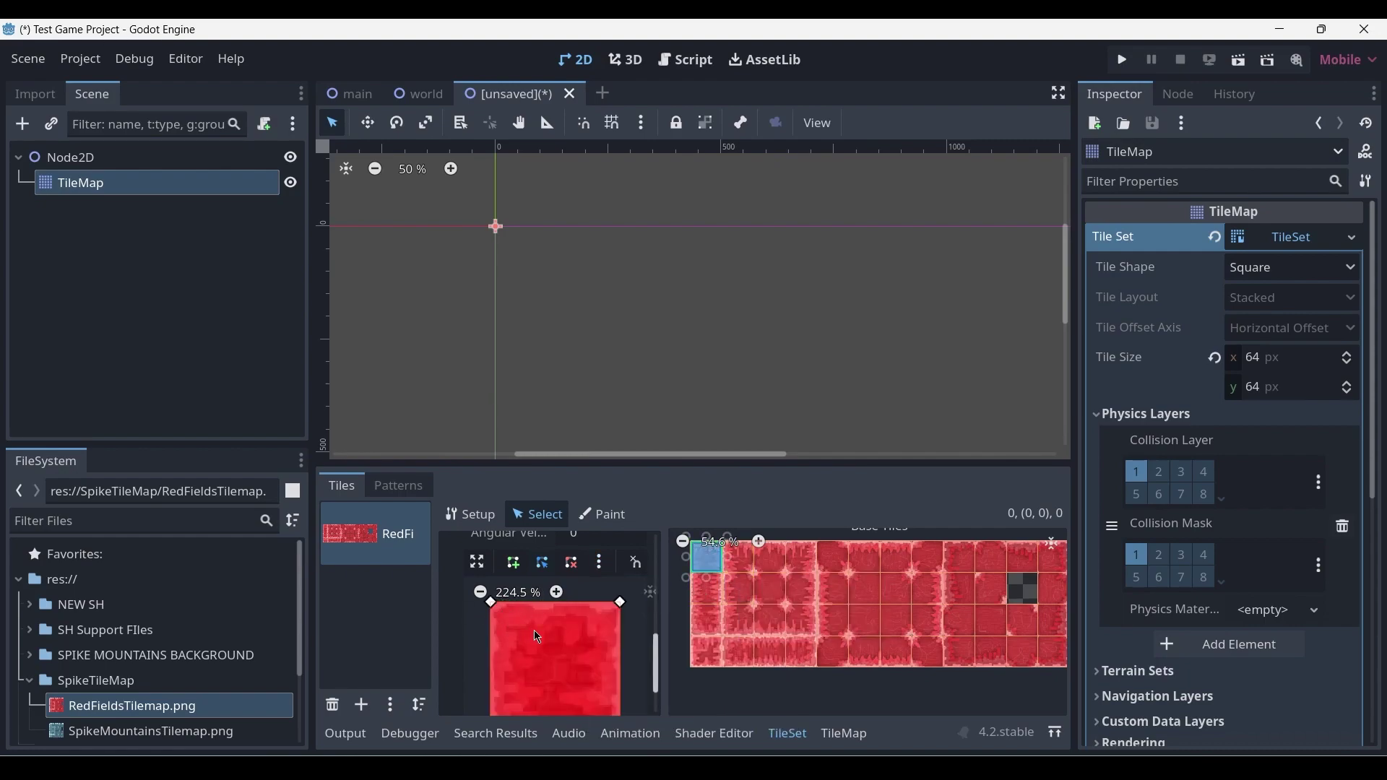
scroll(534, 630, "down", 2)
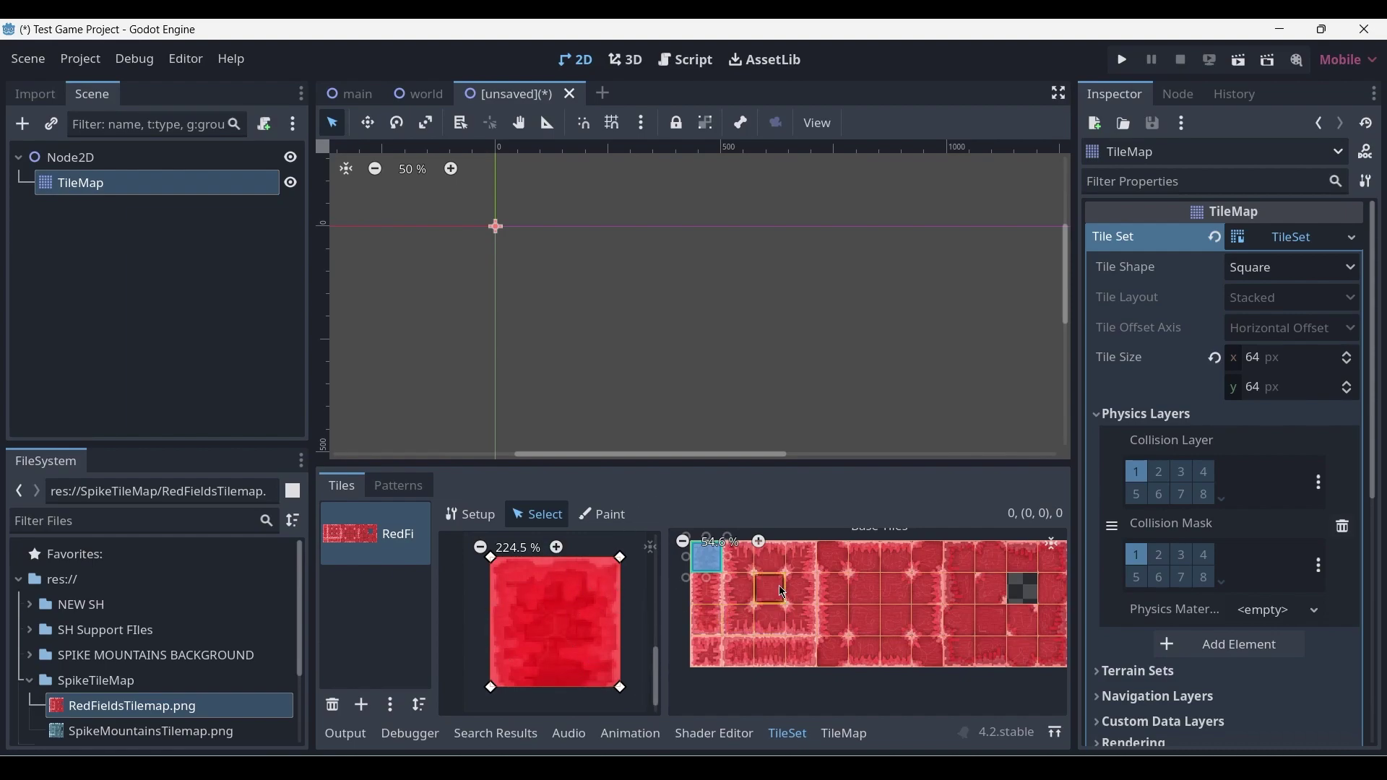
scroll(779, 585, "up", 1)
Step: Select each following tile along the atlas's top row to give it collision
left_click(814, 561)
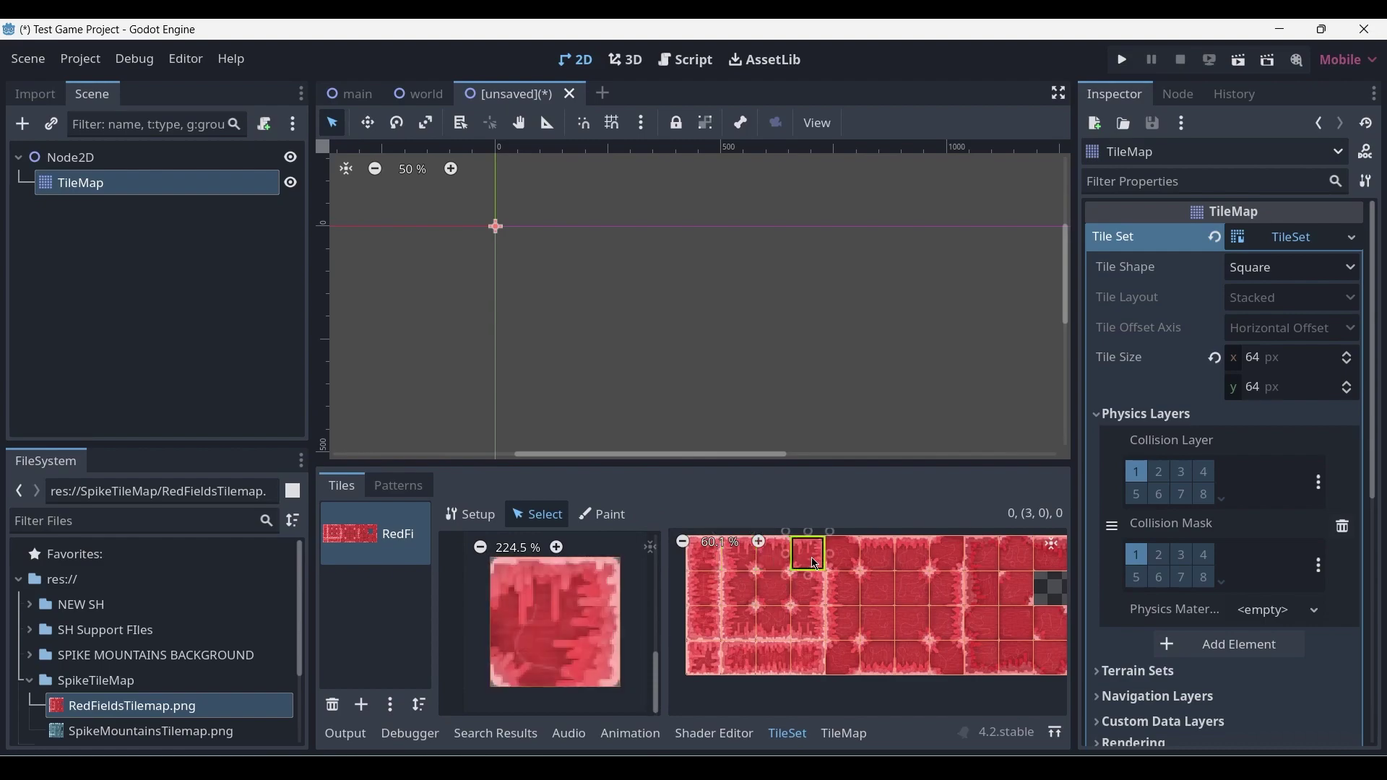
left_click(843, 557)
left_click(879, 556)
left_click(910, 556)
left_click(952, 561)
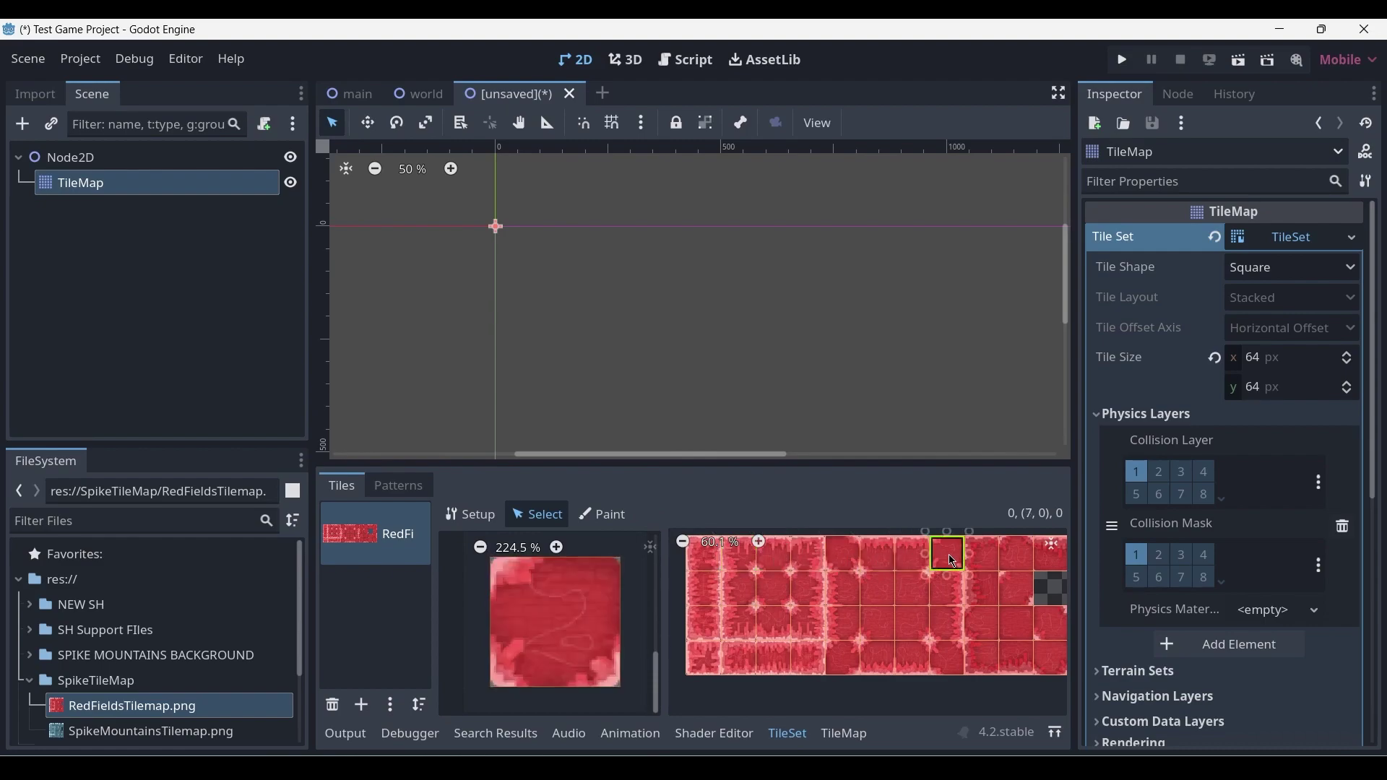
left_click(972, 553)
left_click(1009, 556)
Step: Pan the atlas and select further tiles for collision, ending on tile (0,1)
middle_click_drag(1042, 578, 965, 591)
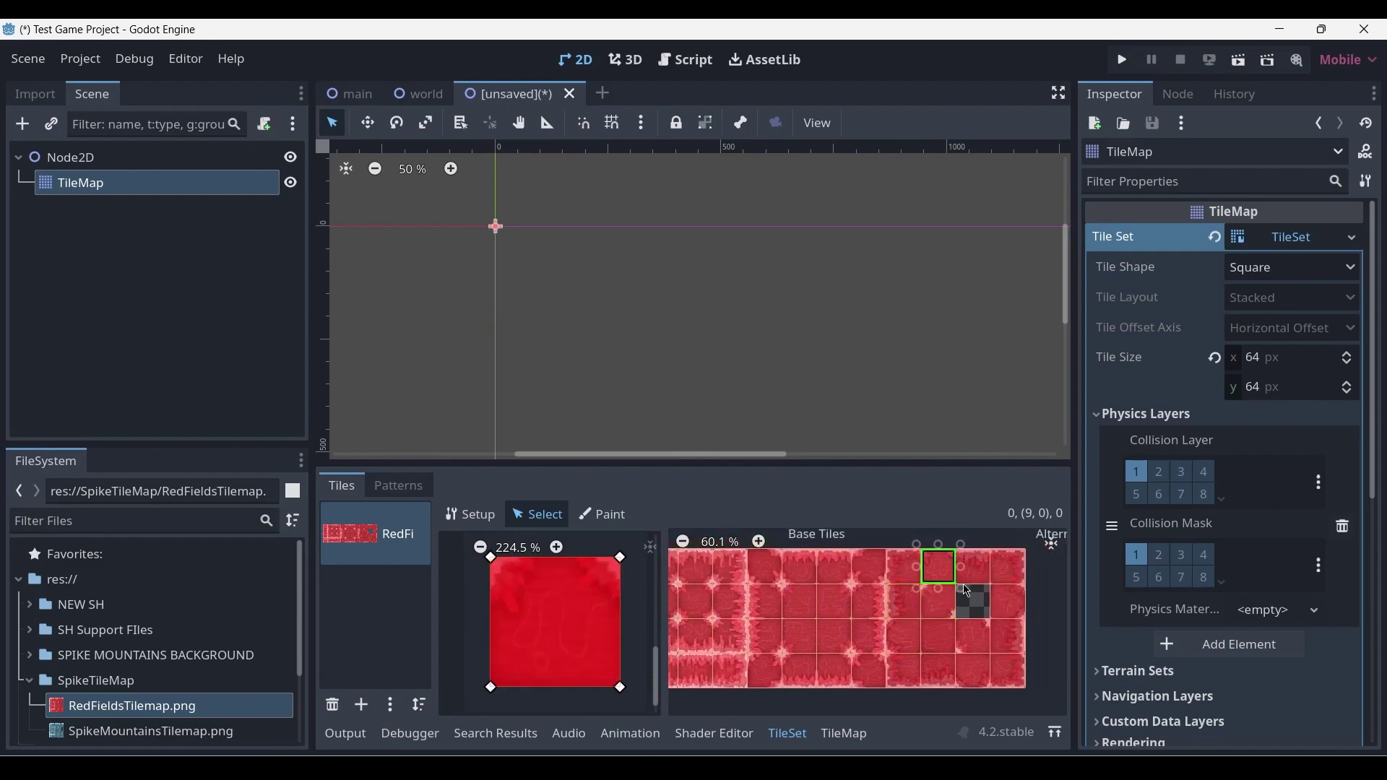
left_click(998, 569)
left_click(929, 668)
left_click(868, 668)
left_click(768, 601)
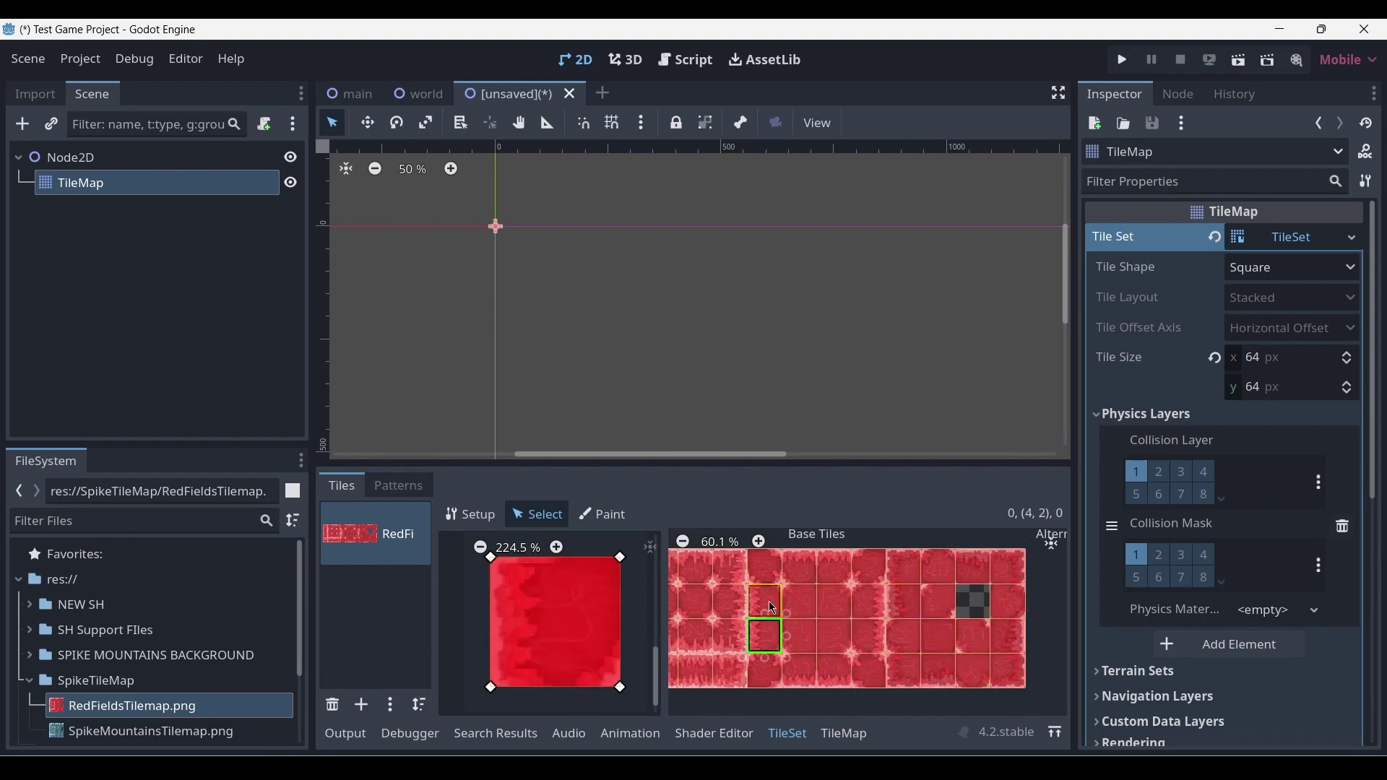
middle_click_drag(772, 608, 884, 611)
left_click(737, 600)
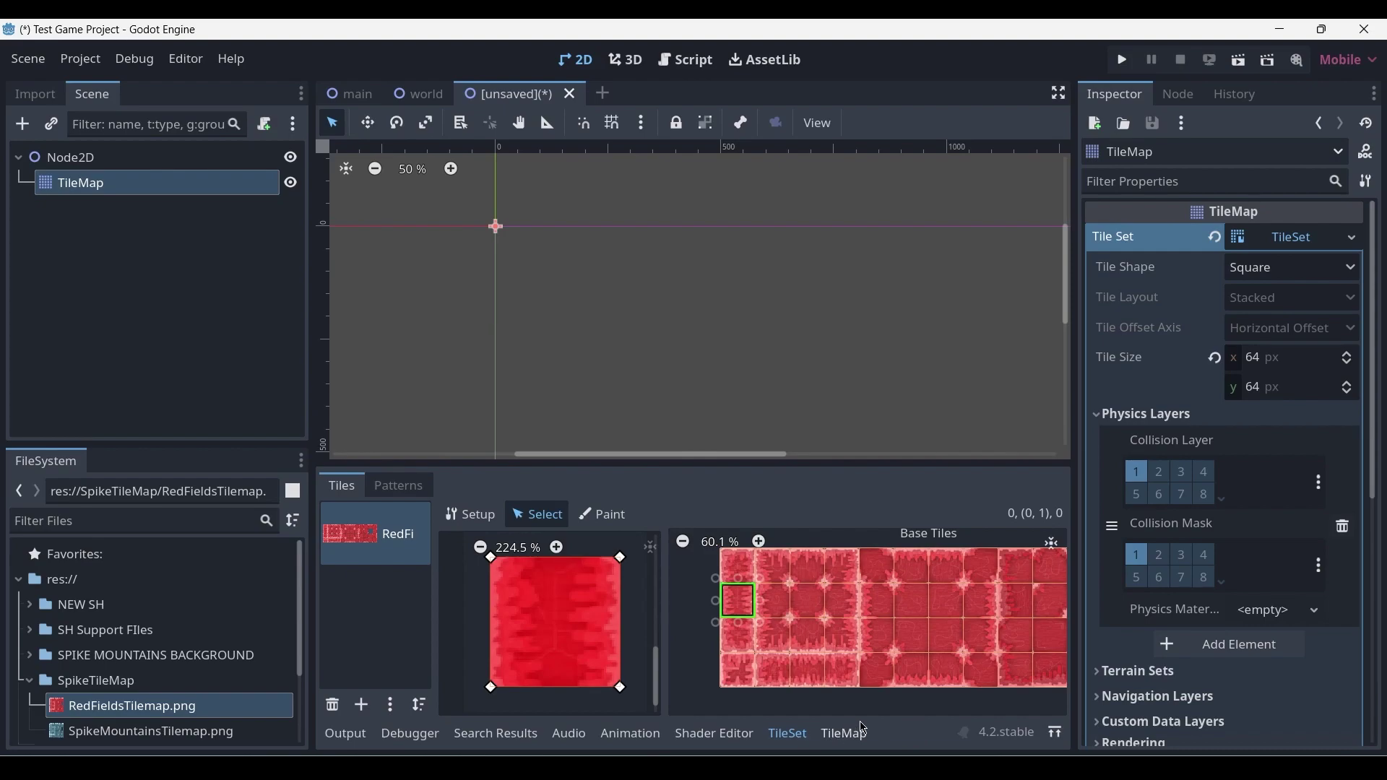
Step: Select tile (10,3), then add a Match Corners and Sides terrain set and expand its terrains
scroll(939, 635, "down", 1)
left_click(1010, 679)
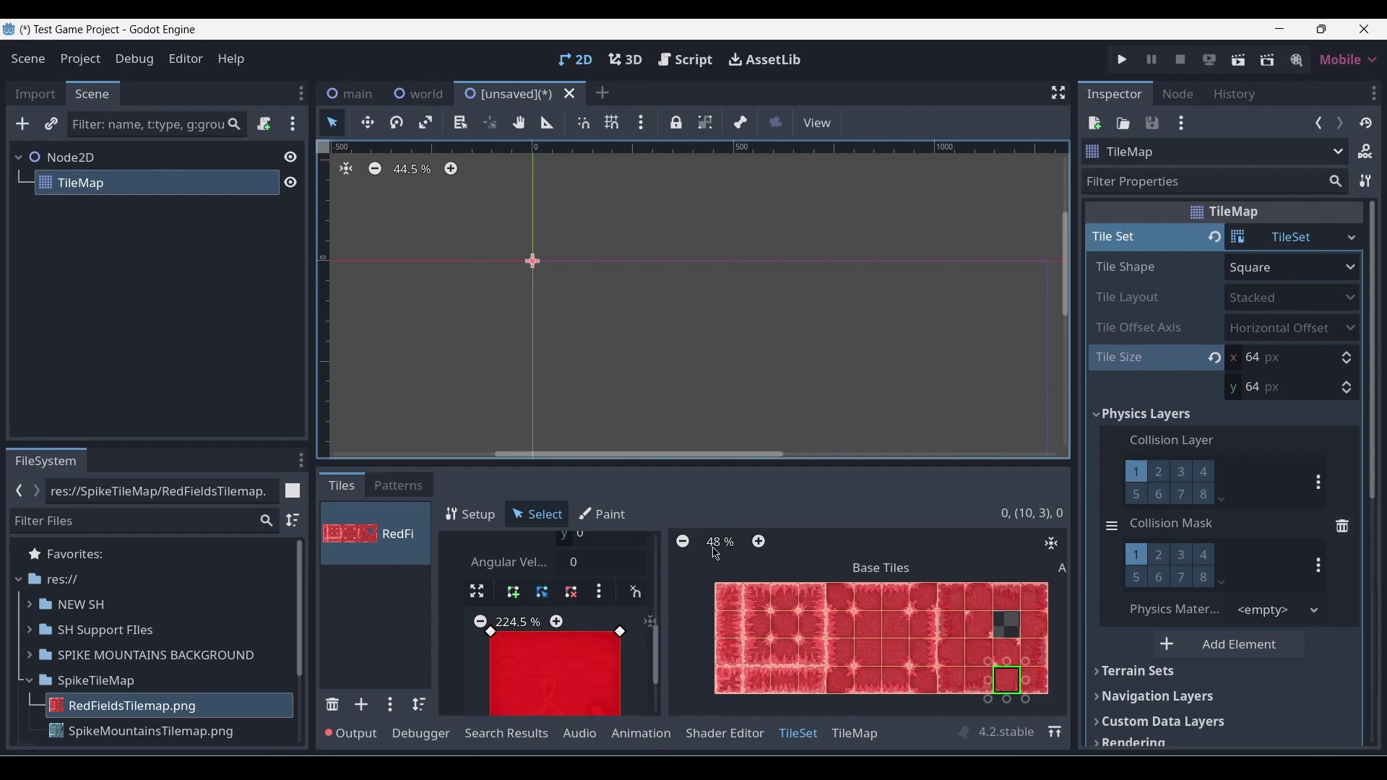
scroll(1121, 274, "down", 5)
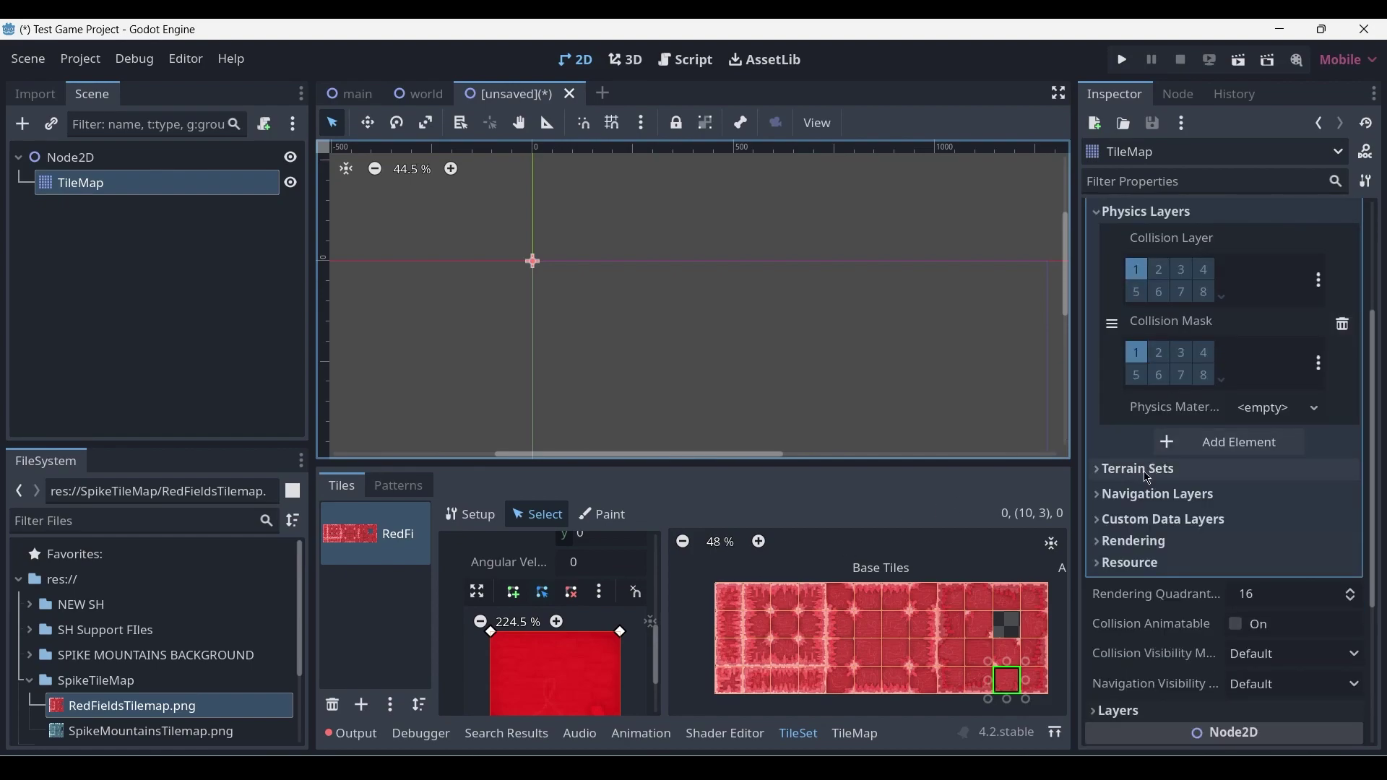
left_click(1148, 475)
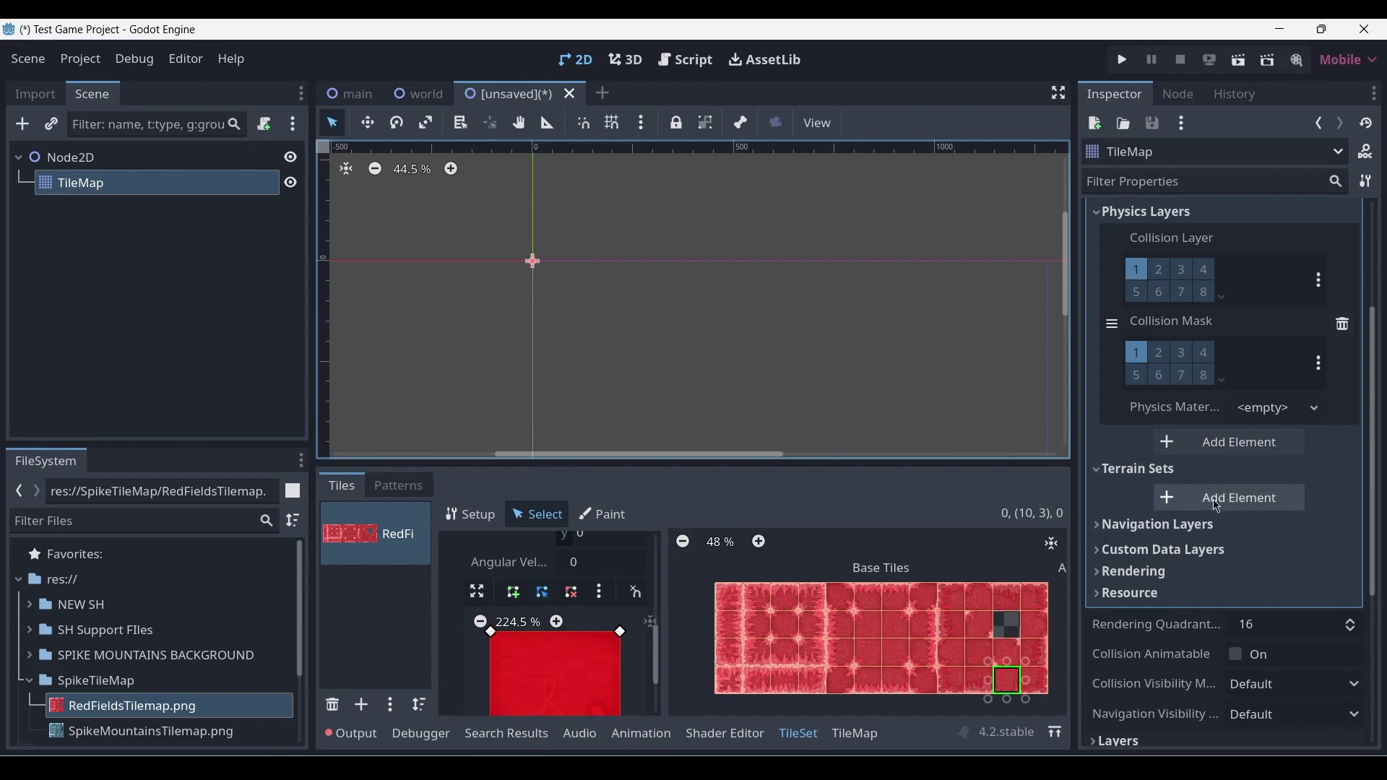
left_click(1253, 504)
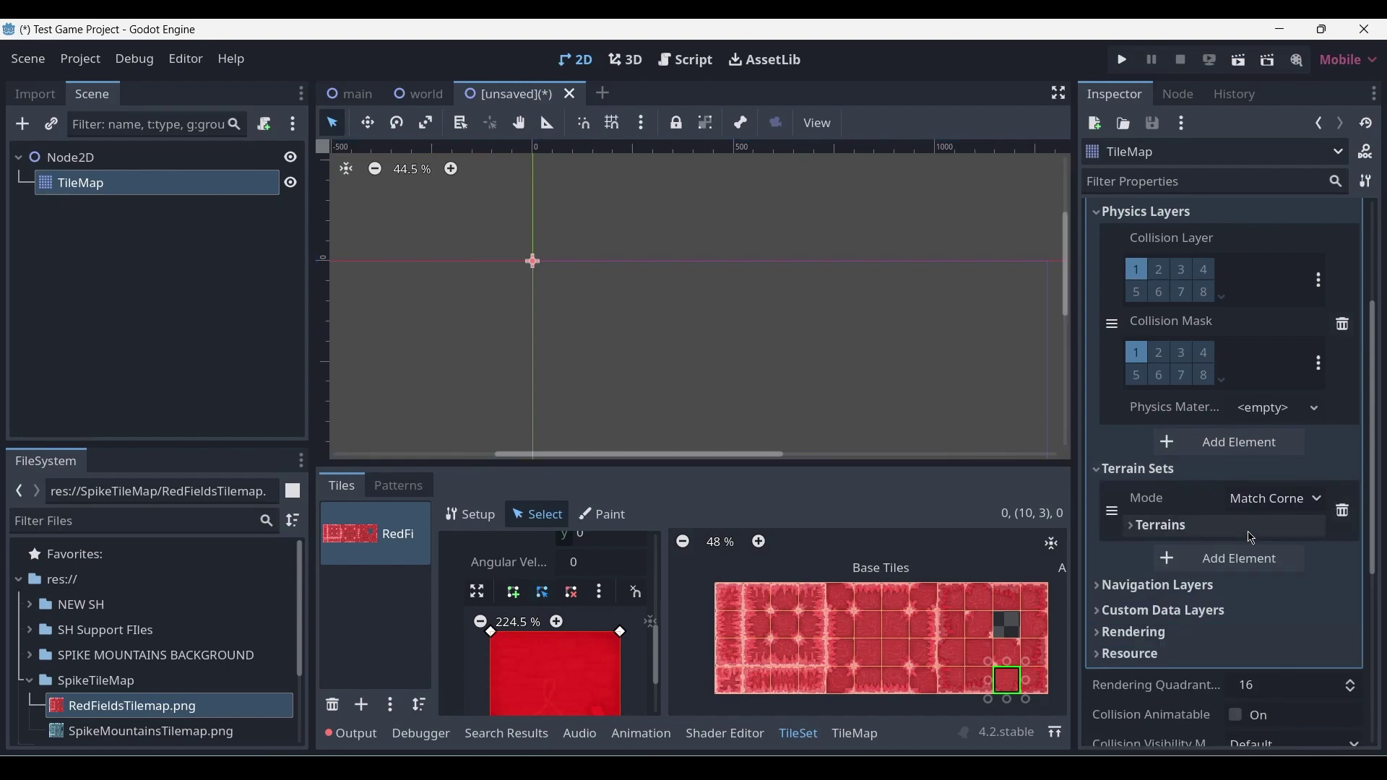
left_click(1284, 507)
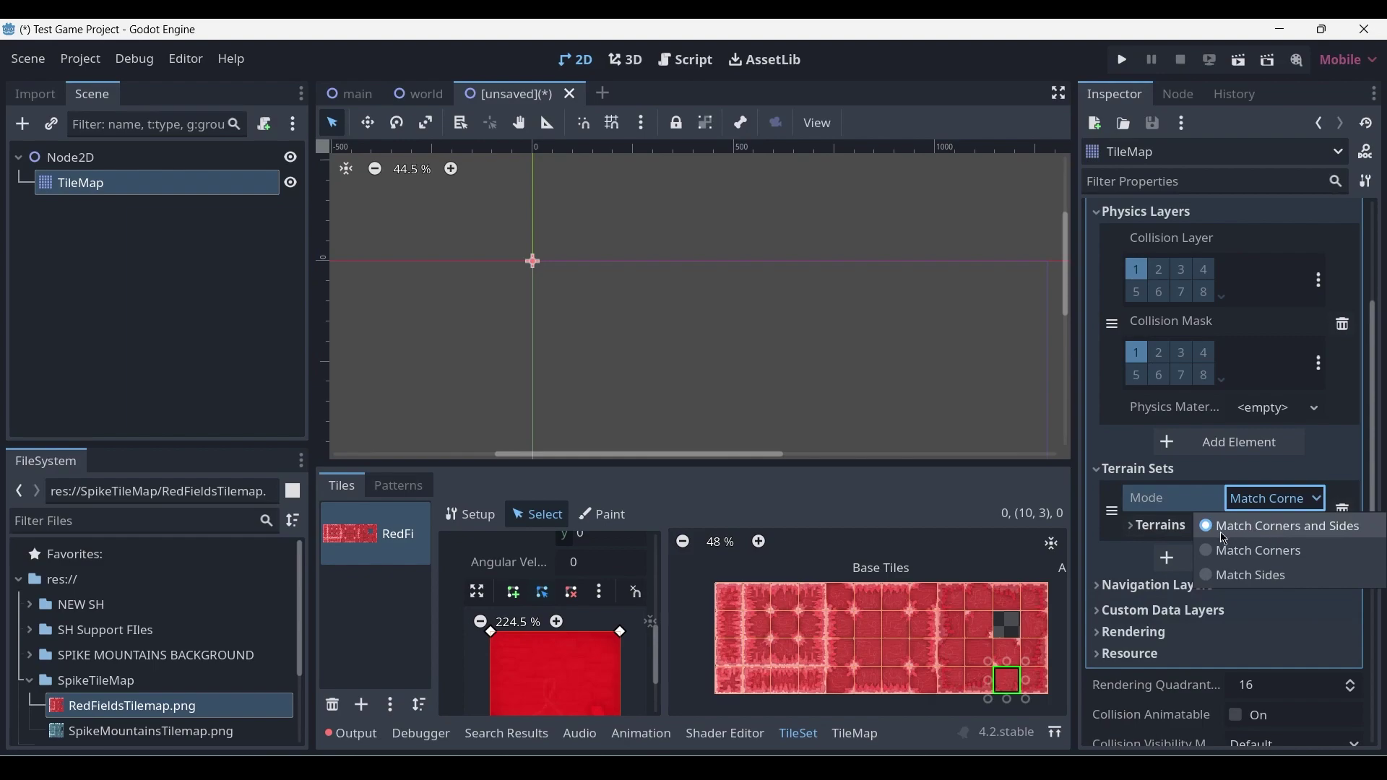
left_click(1361, 477)
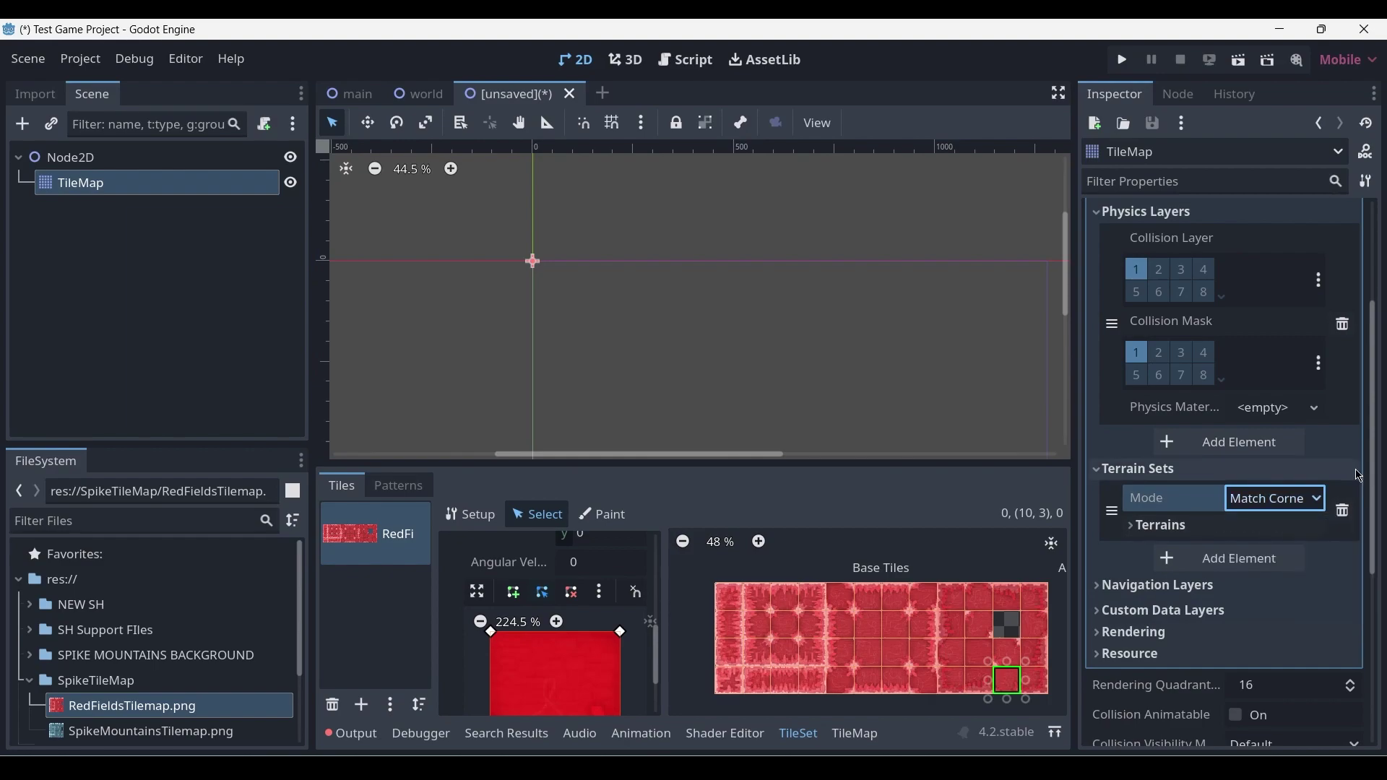
left_click(1146, 529)
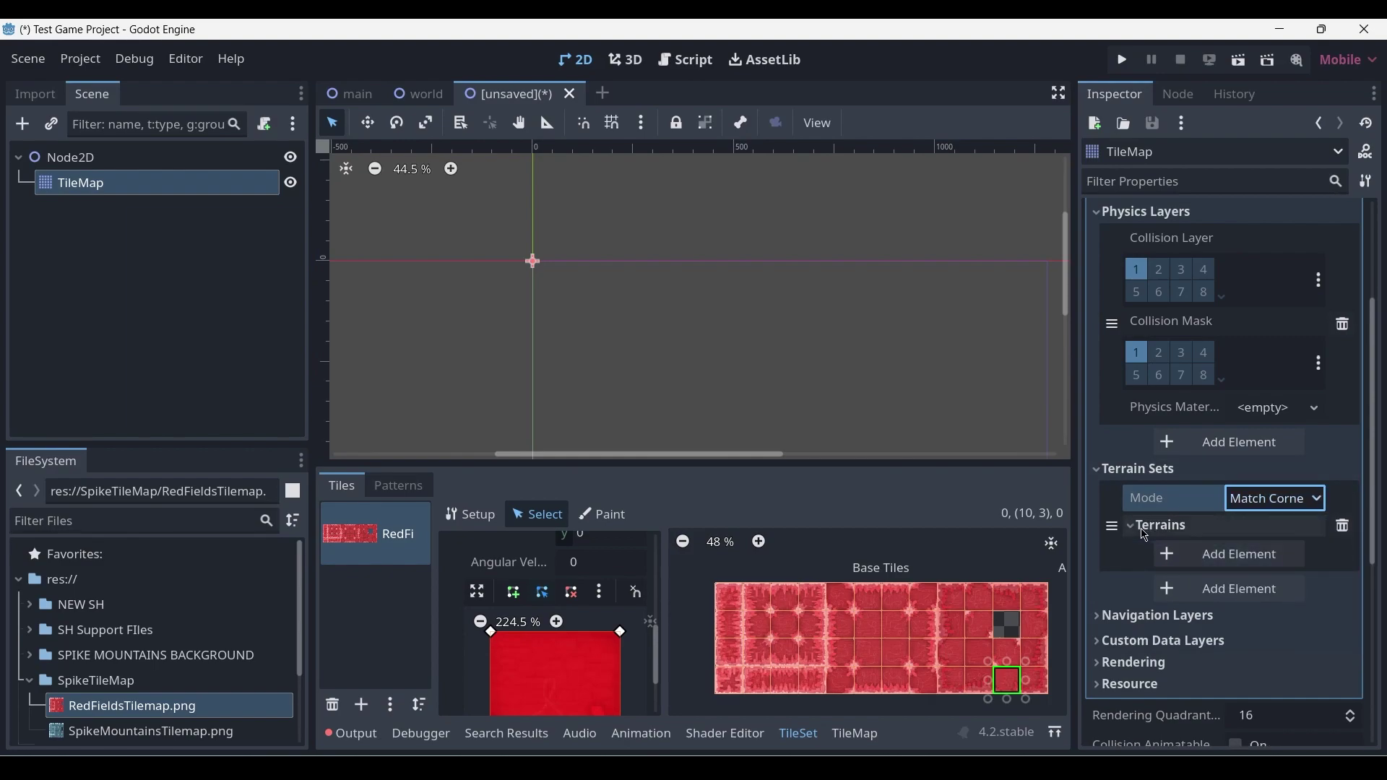
Step: Add a terrain, rename Terrain 0 to 'autotile', and colour it purple #6000fd
left_click(1255, 554)
left_click(1270, 553)
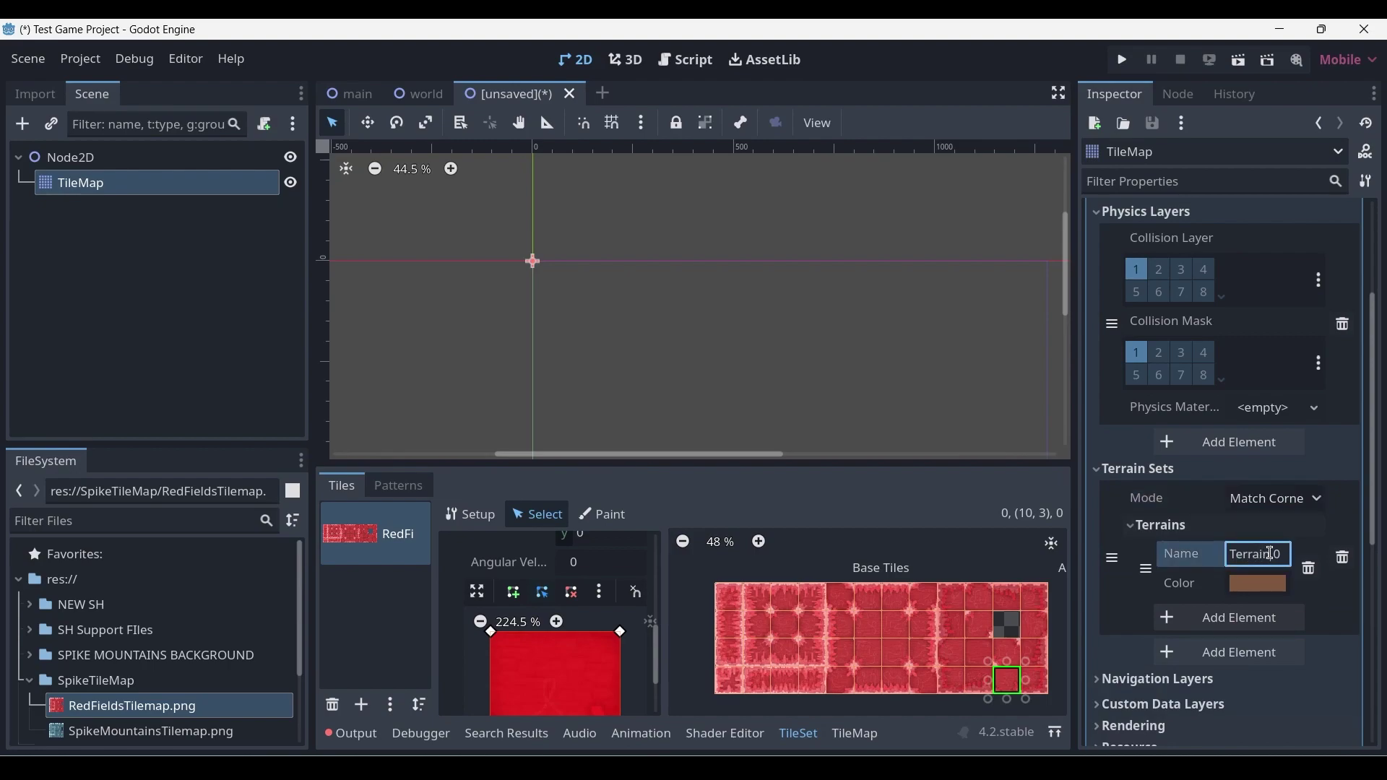
left_click_drag(1278, 553, 1135, 566)
type("autotile")
key("Return")
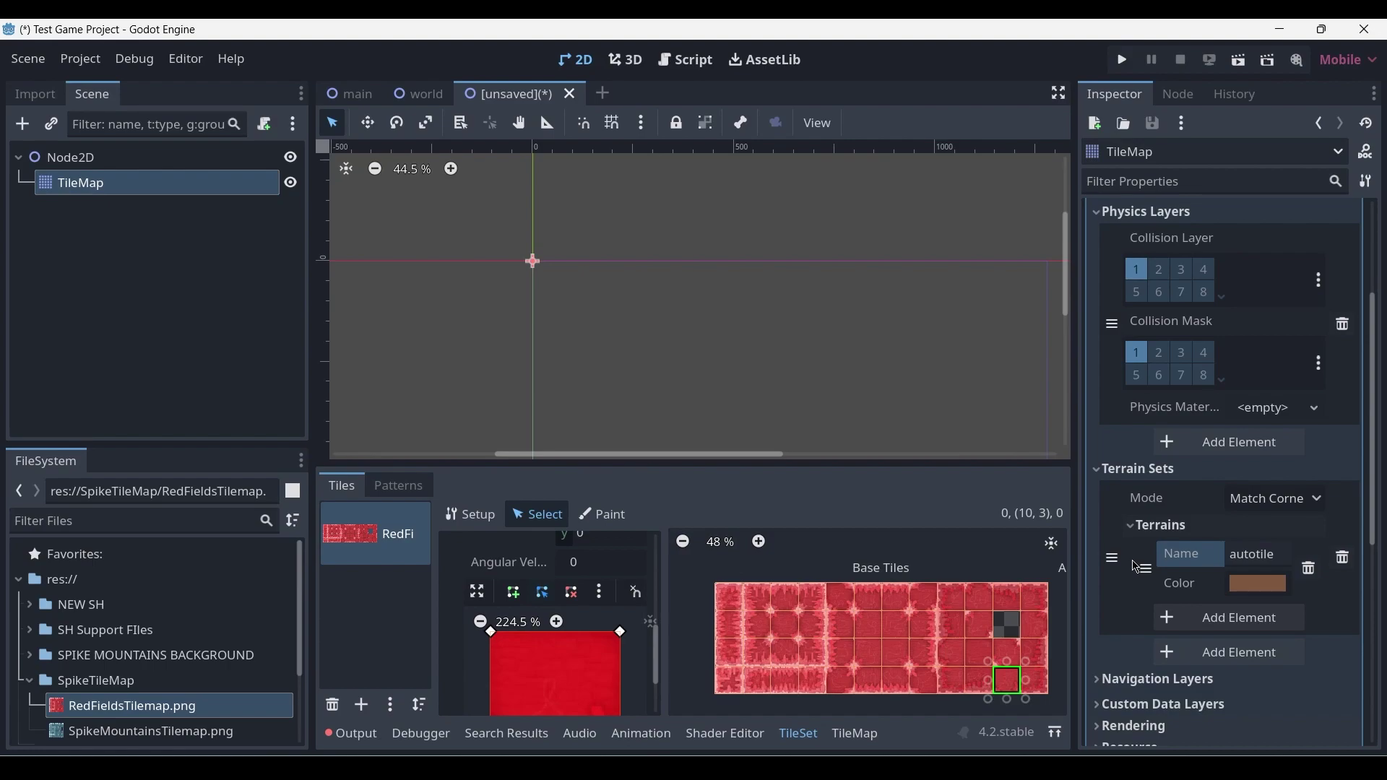
left_click(1256, 585)
left_click(1257, 62)
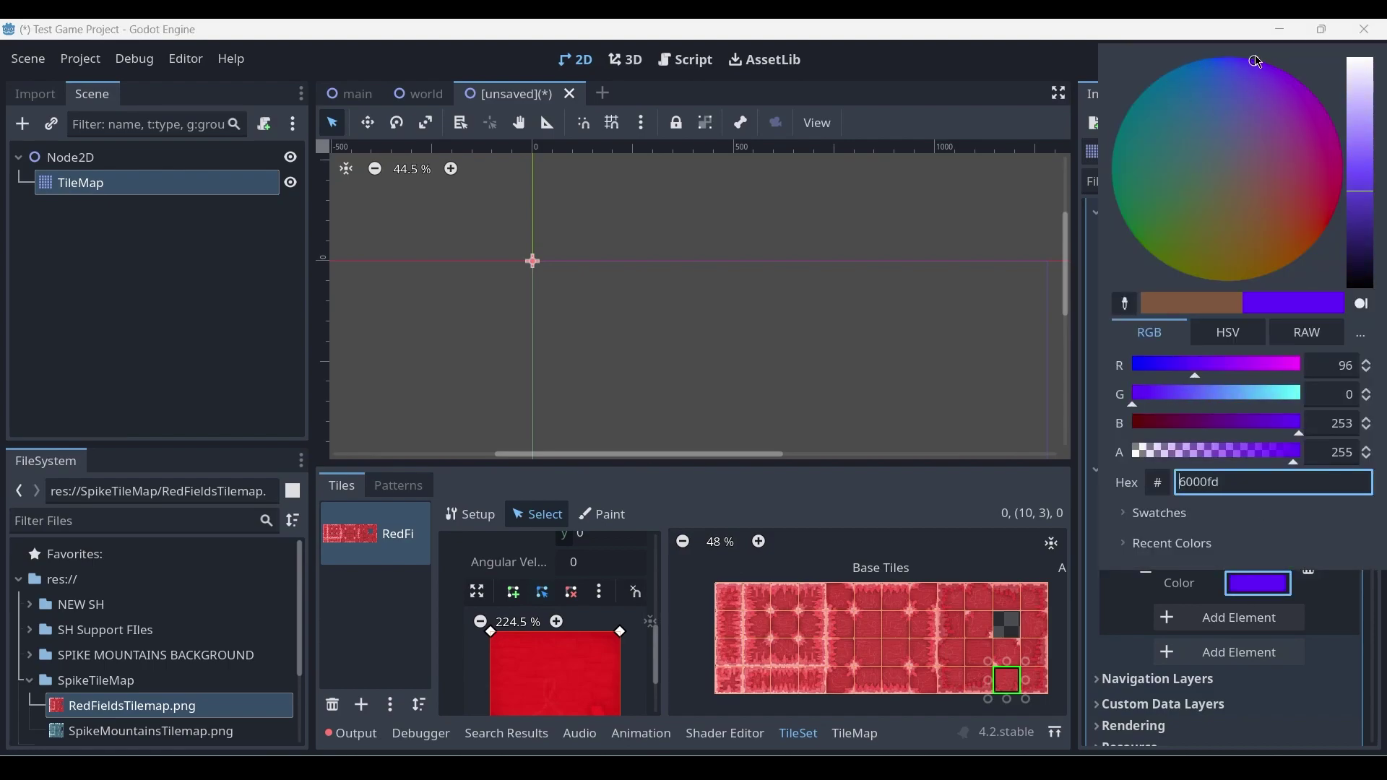
left_click(1361, 593)
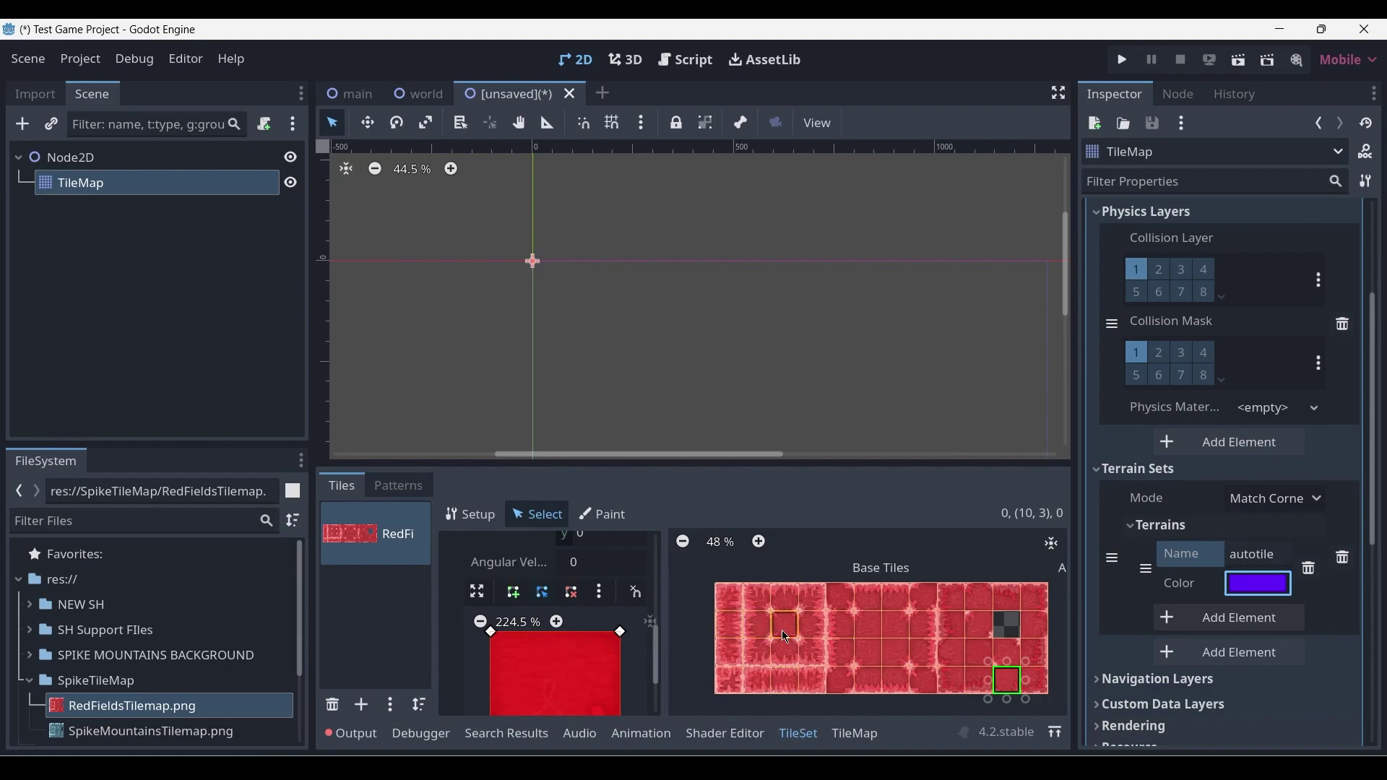
Step: Collapse the tile's Physics section and set the Paint tab's paint property to Terrains
scroll(567, 611, "down", 1)
scroll(568, 612, "up", 5)
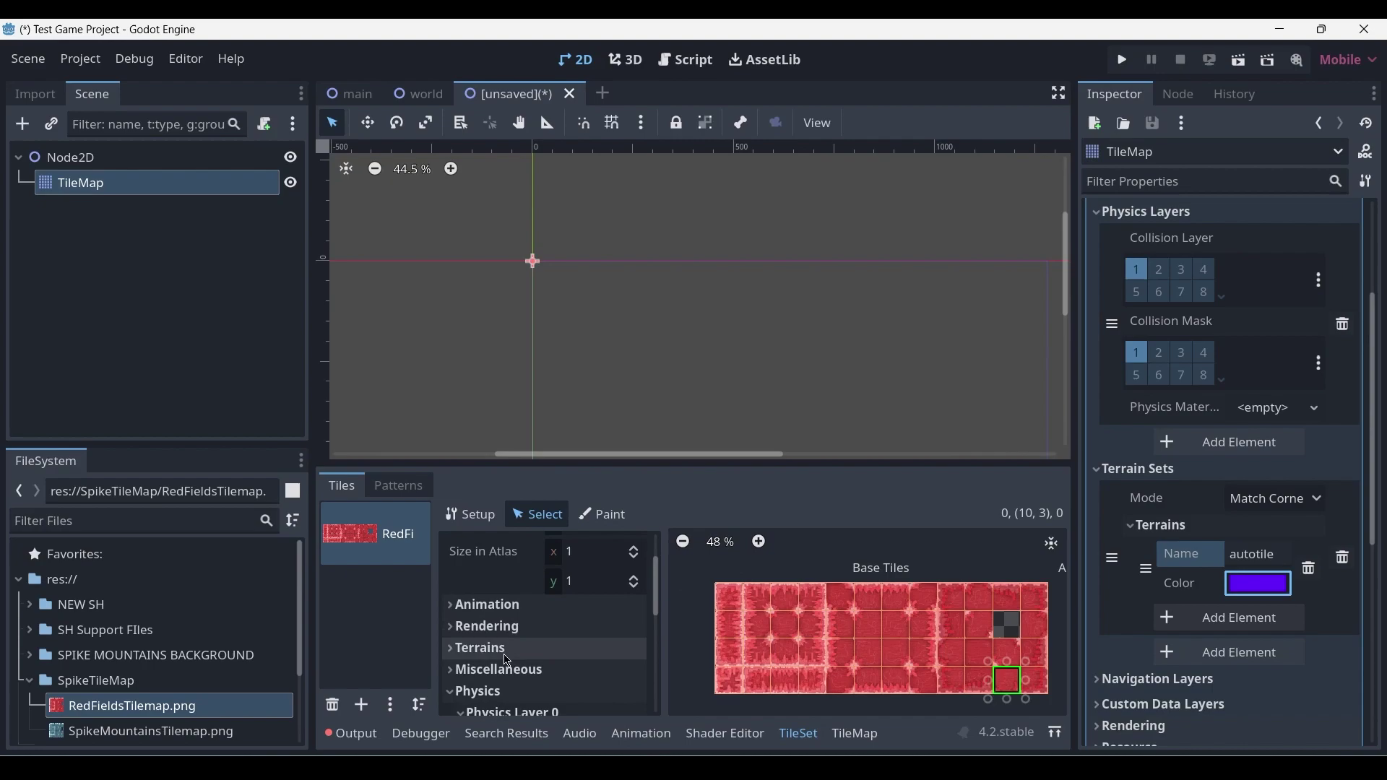
left_click(448, 696)
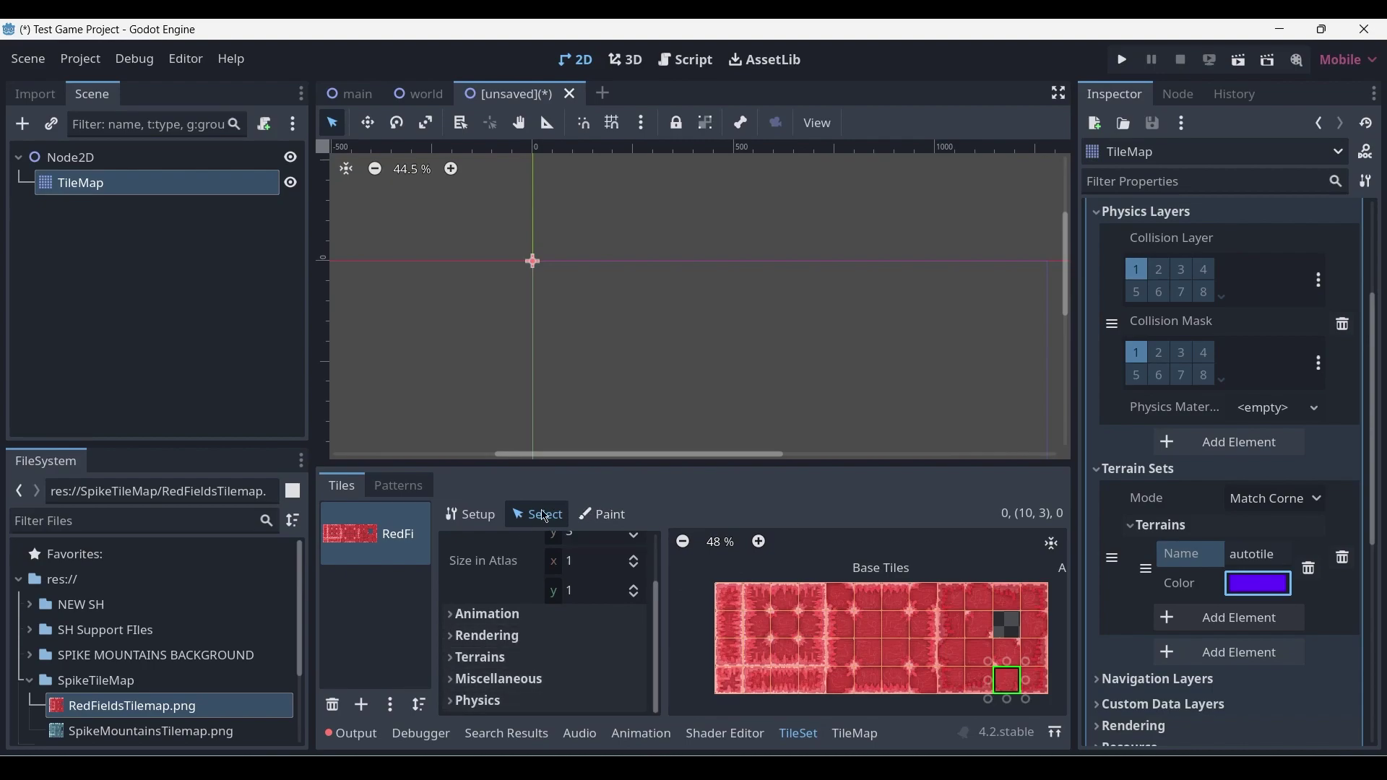
left_click(623, 517)
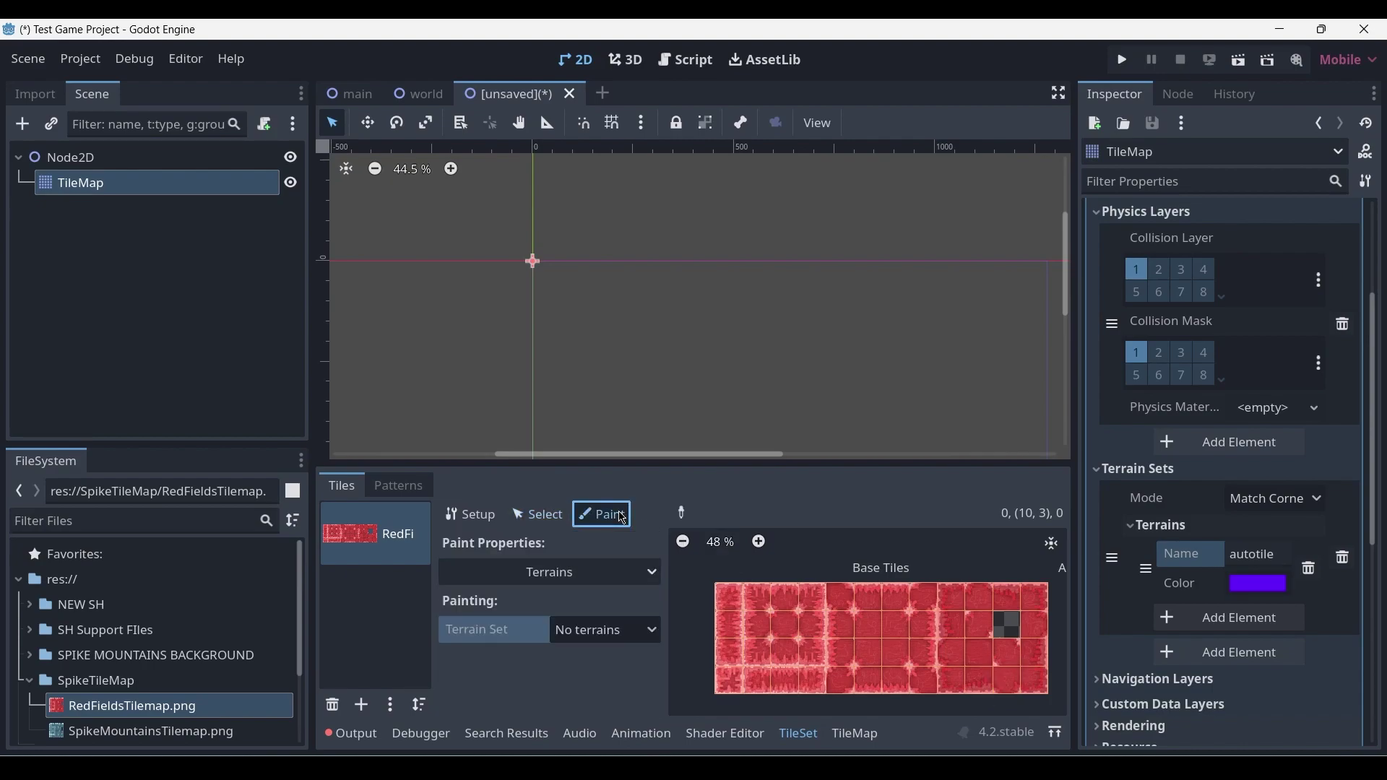
left_click(566, 576)
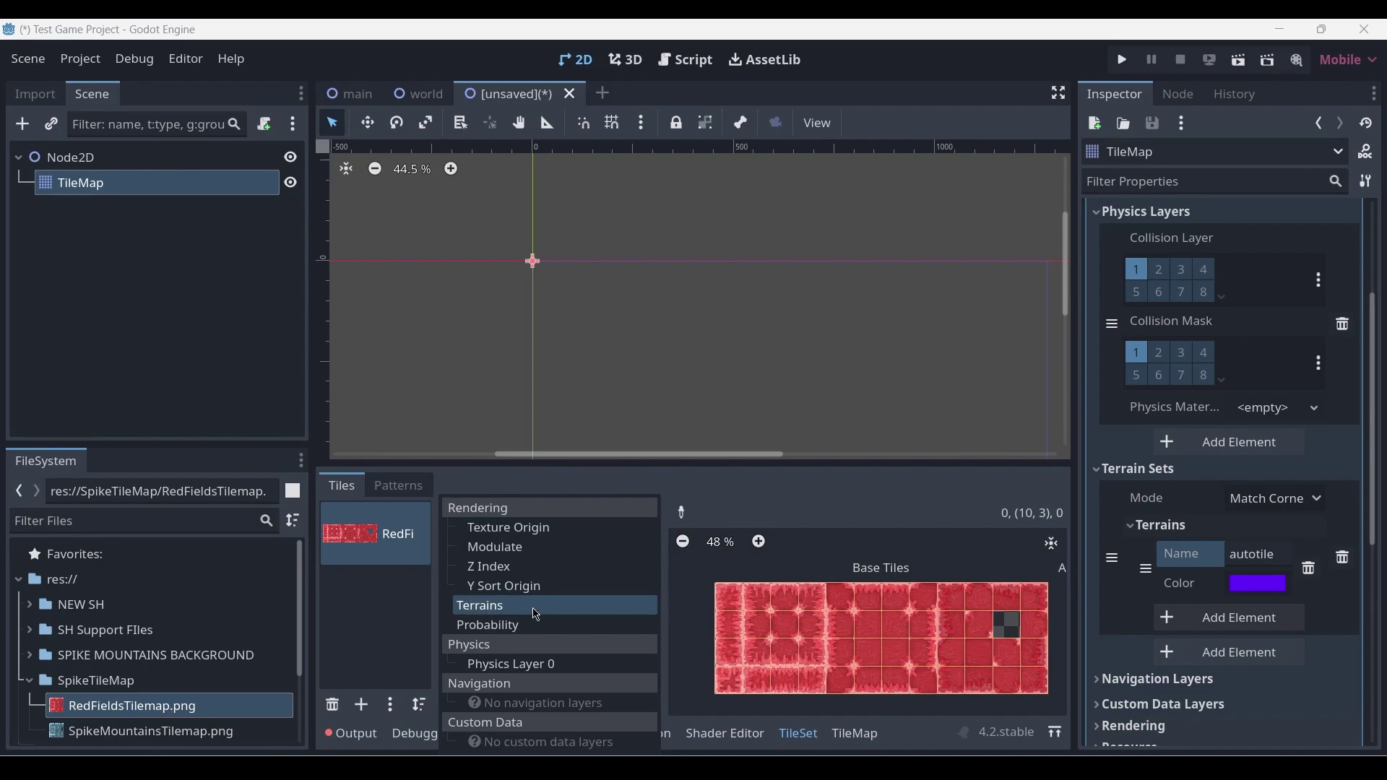
left_click(680, 578)
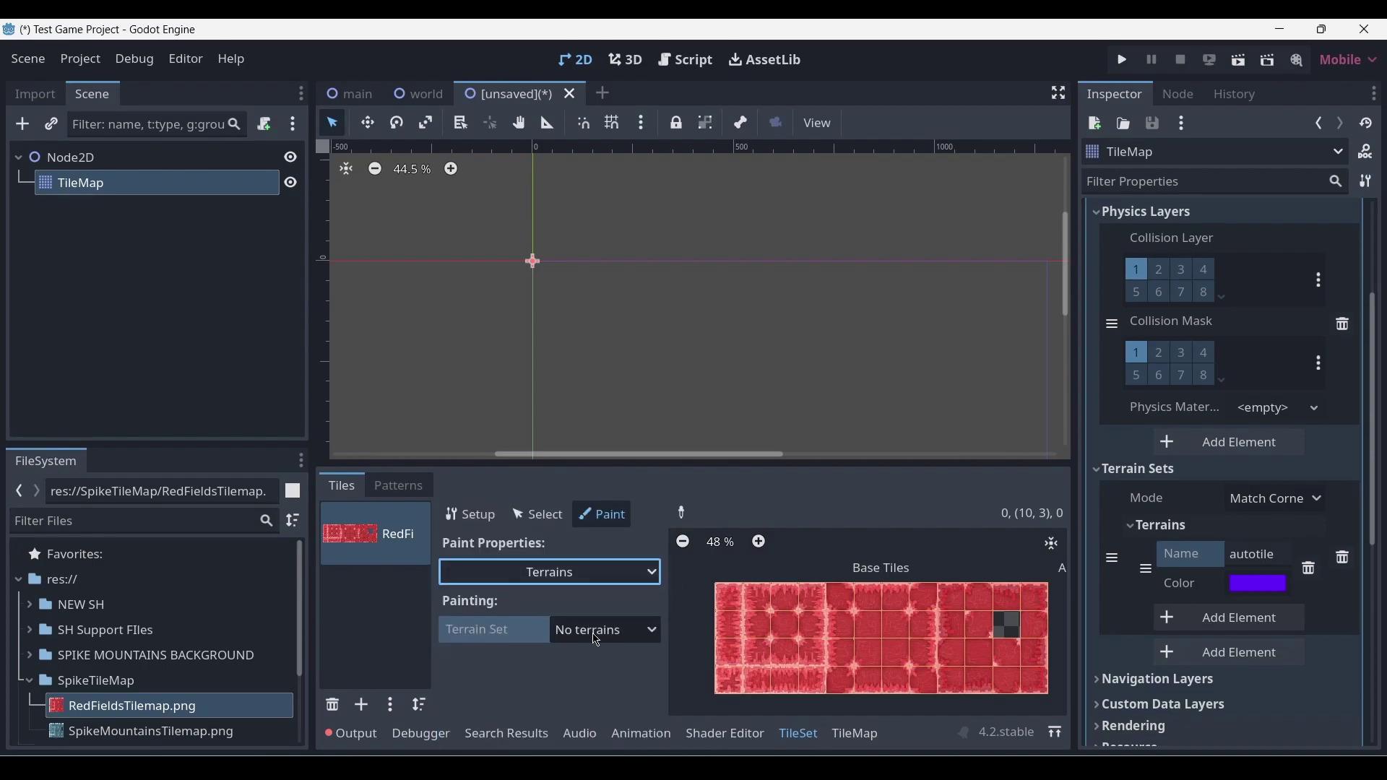
Step: Choose Terrain Set 0 and its autotile terrain for painting
left_click(648, 636)
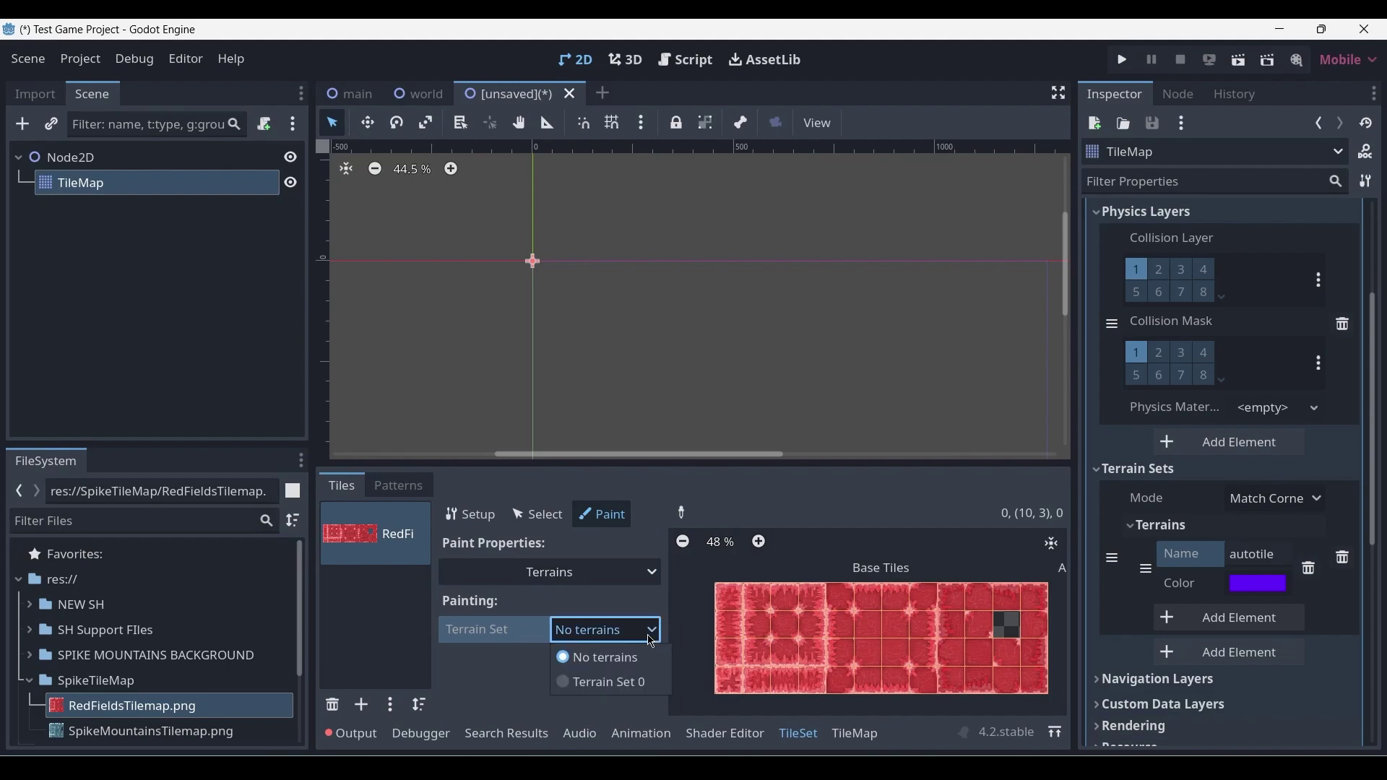
left_click(612, 686)
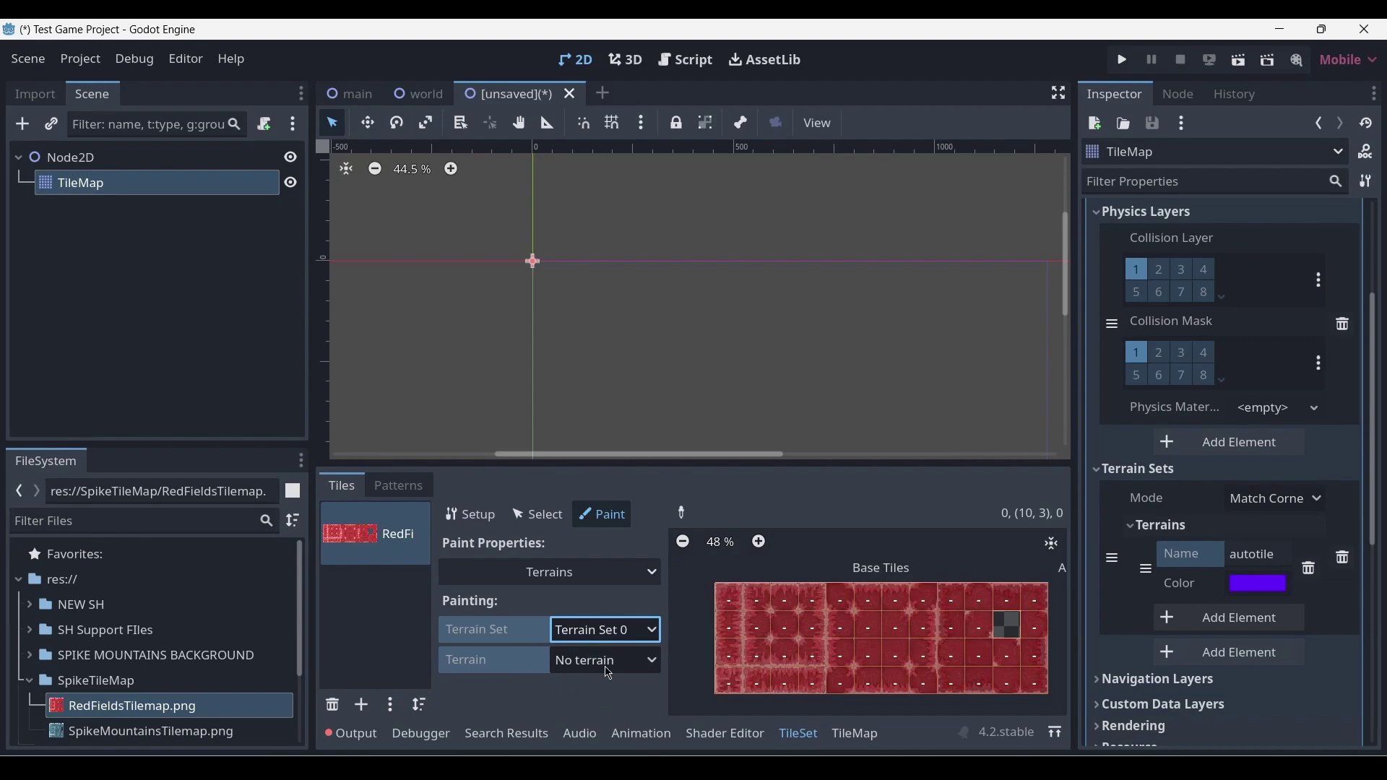
left_click(609, 673)
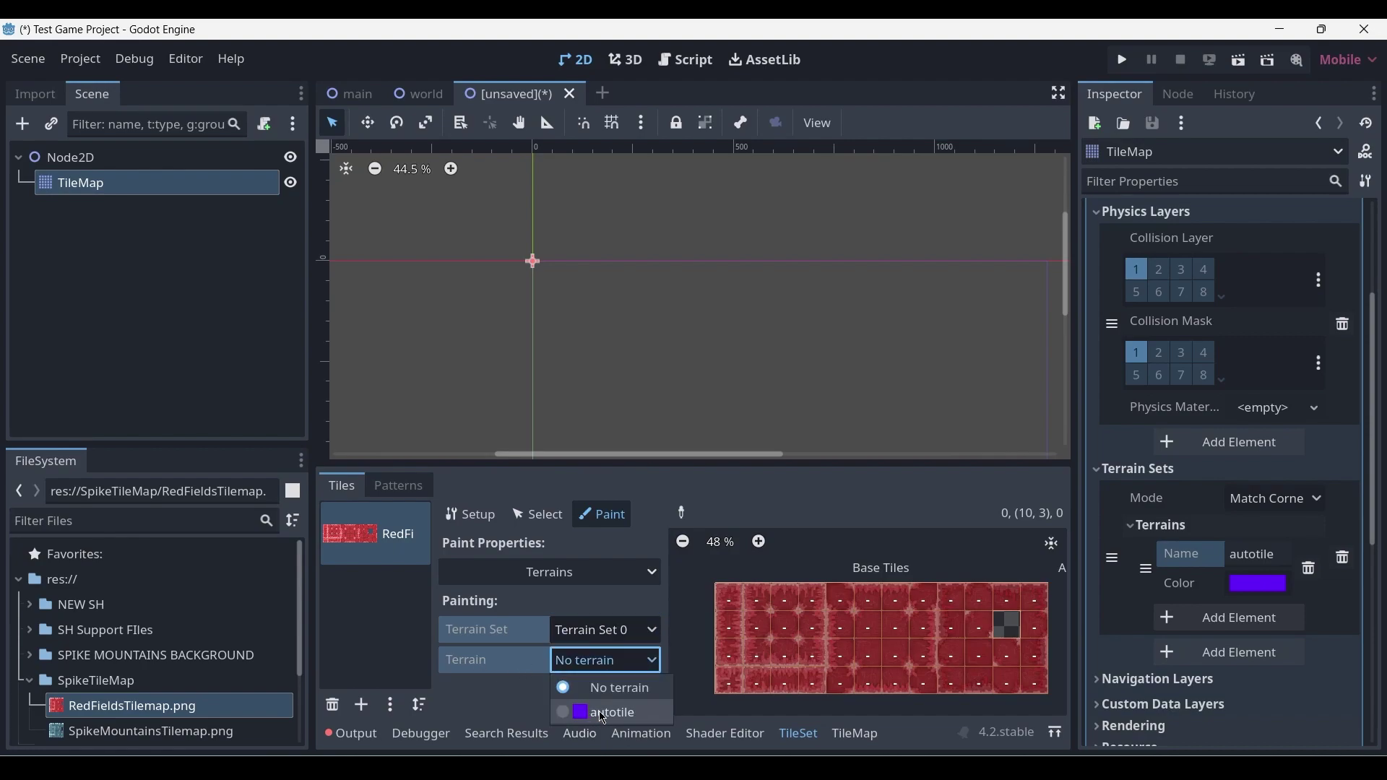
left_click(603, 713)
Step: Assign the top row, then the second and third rows of base tiles, to Terrain Set 0
scroll(781, 598, "up", 1)
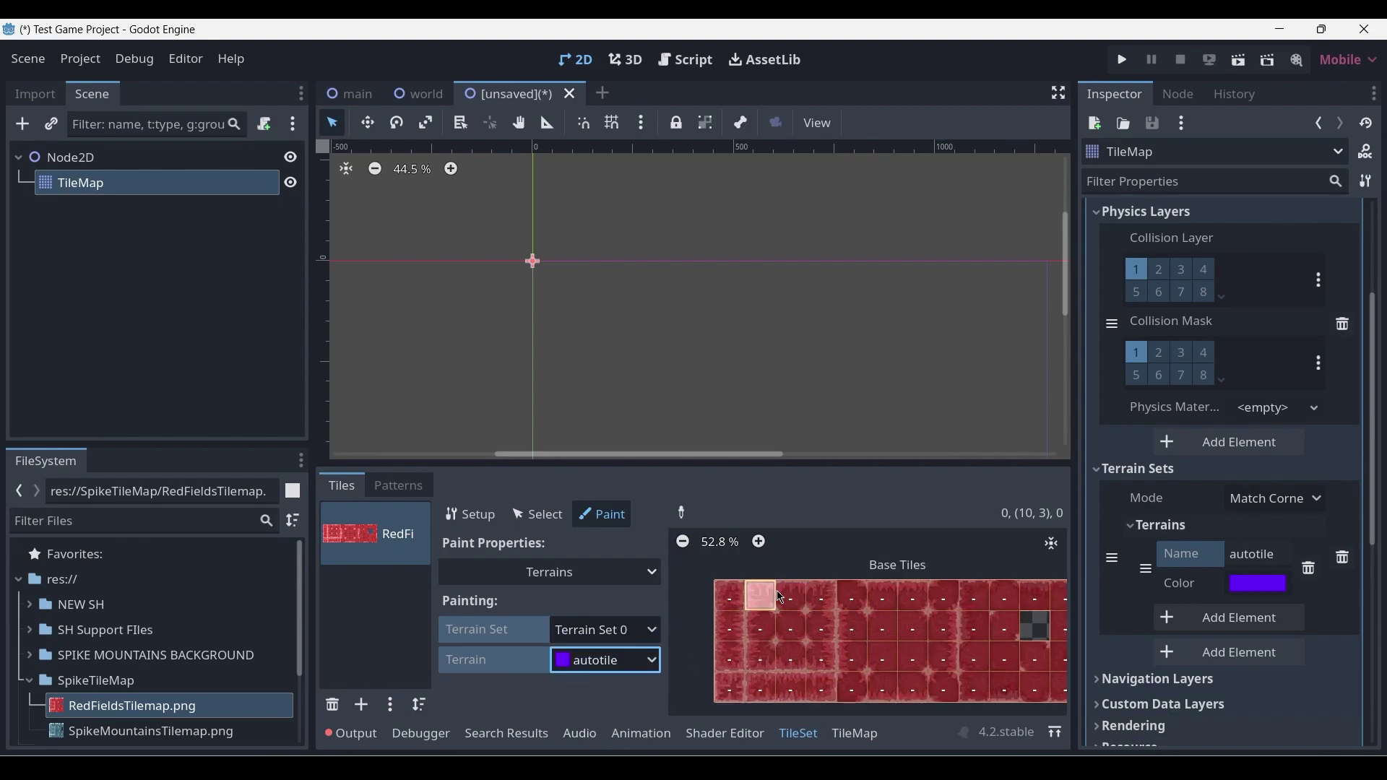
middle_click_drag(781, 588, 753, 575)
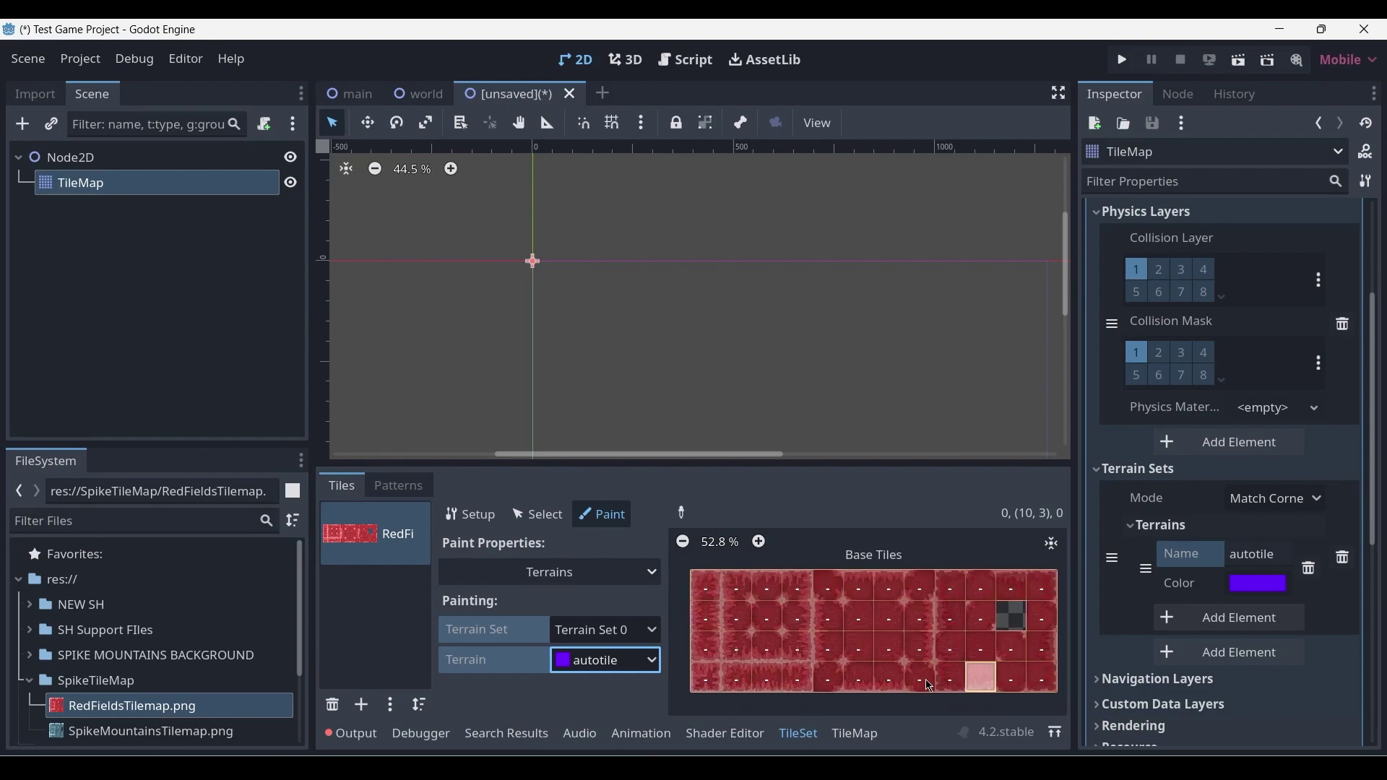
scroll(724, 657, "up", 3)
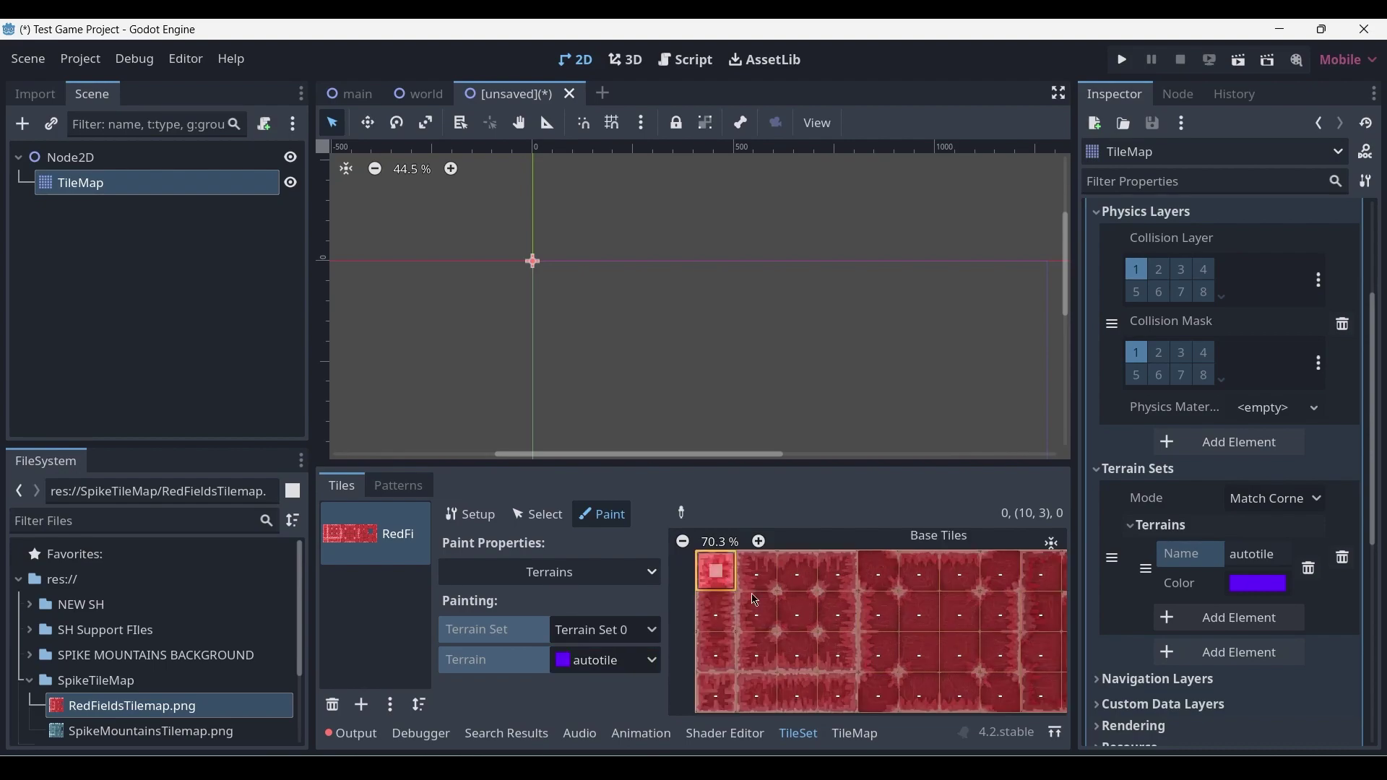
mouse_move(748, 570)
left_mouse_down()
mouse_move(982, 571)
mouse_move(898, 601)
mouse_move(879, 594)
mouse_move(1029, 591)
mouse_move(1039, 701)
mouse_move(807, 696)
left_mouse_up()
scroll(987, 578, "down", 3)
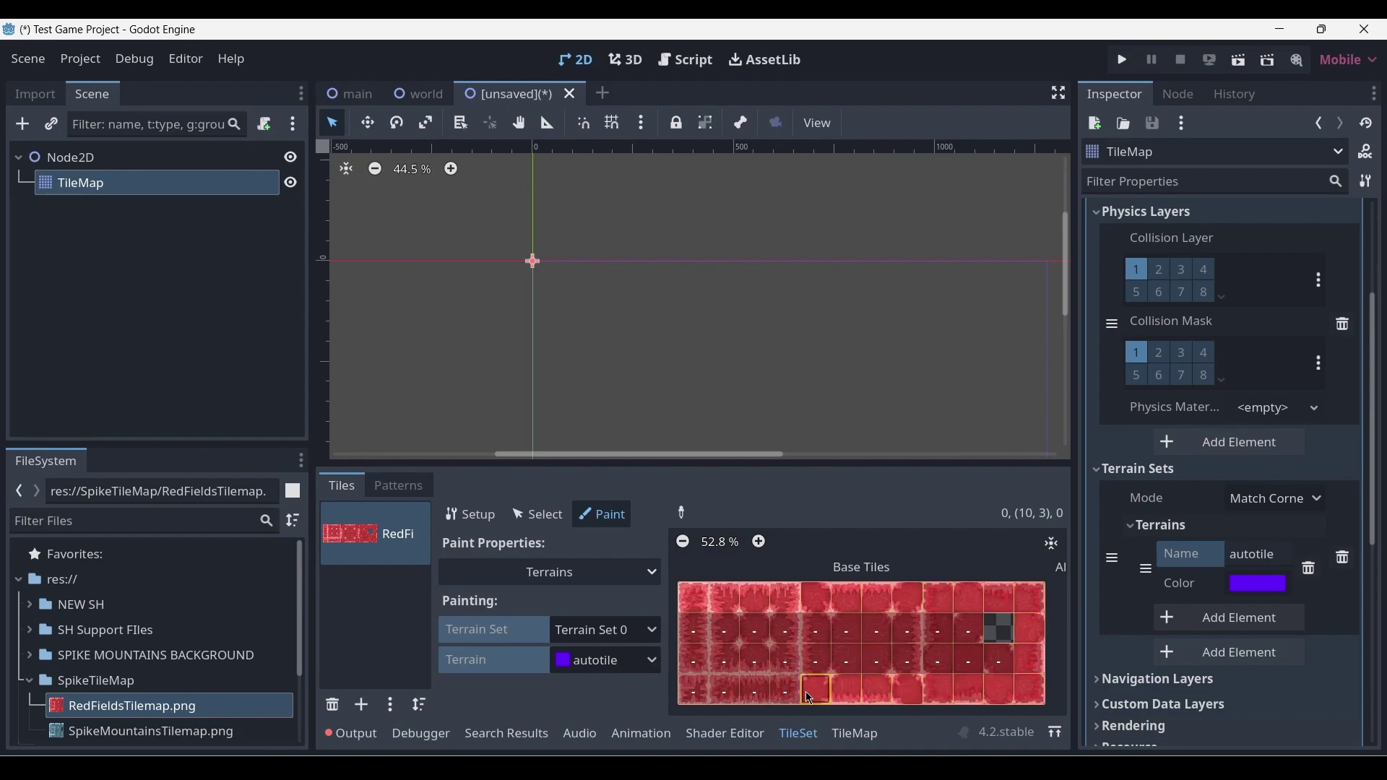
mouse_move(736, 624)
left_mouse_down()
mouse_move(931, 627)
mouse_move(960, 660)
mouse_move(767, 666)
mouse_move(785, 689)
left_mouse_up()
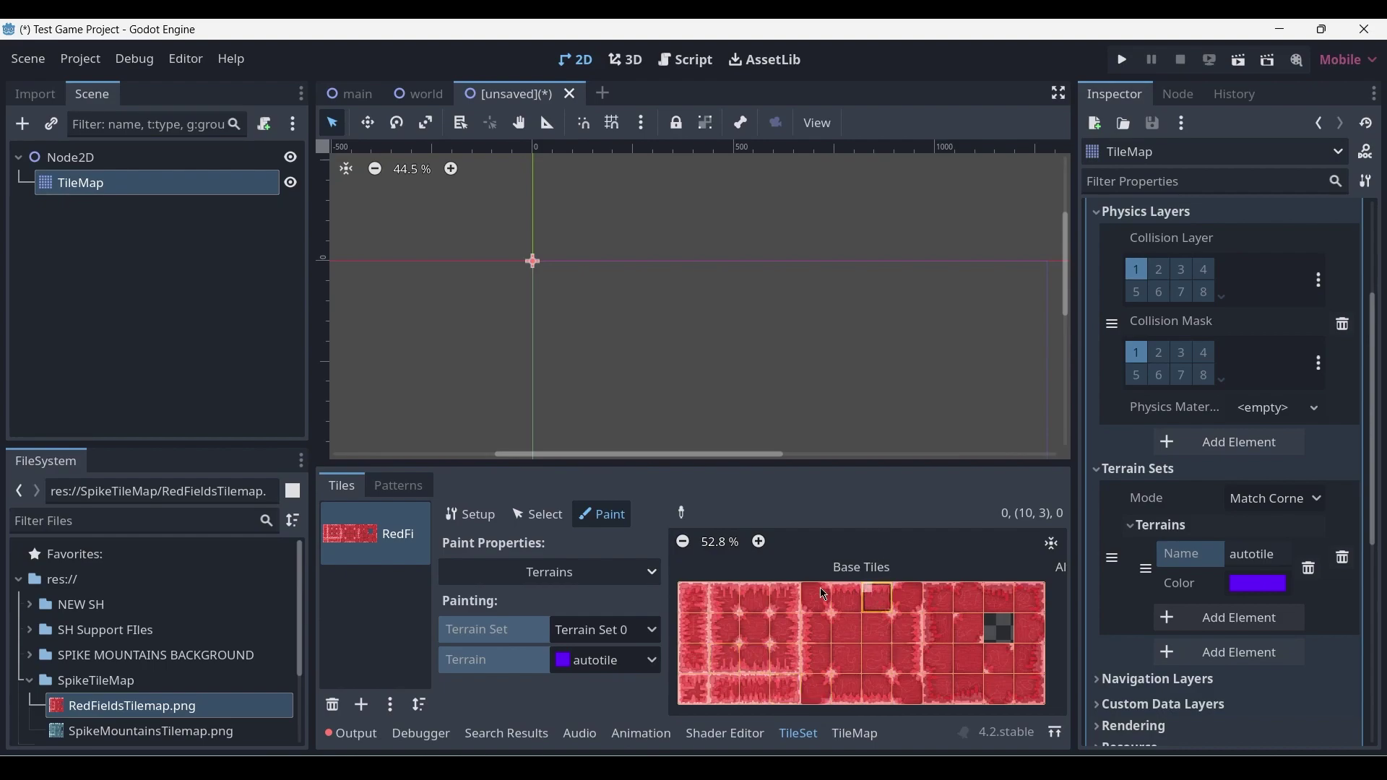
scroll(877, 592, "up", 4)
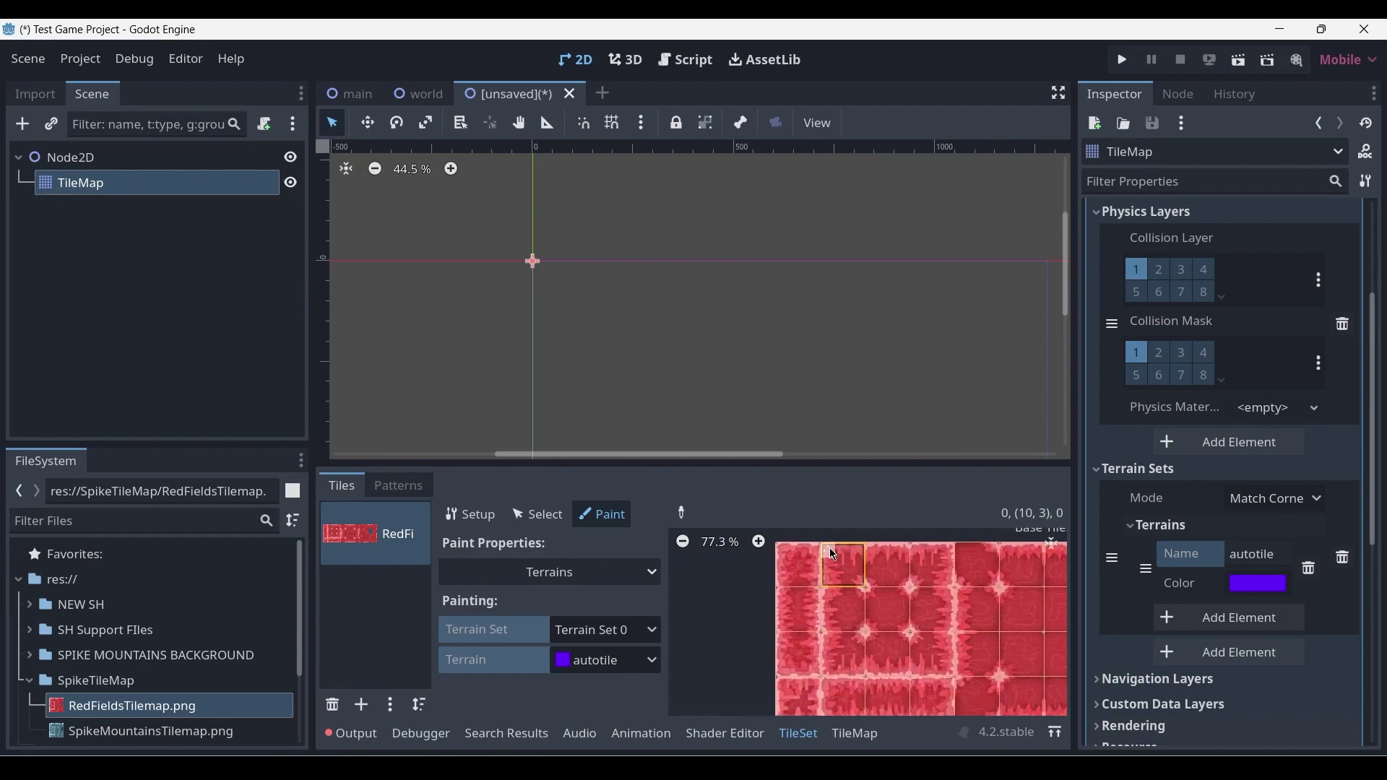
scroll(838, 553, "right", 1)
scroll(848, 557, "up", 1)
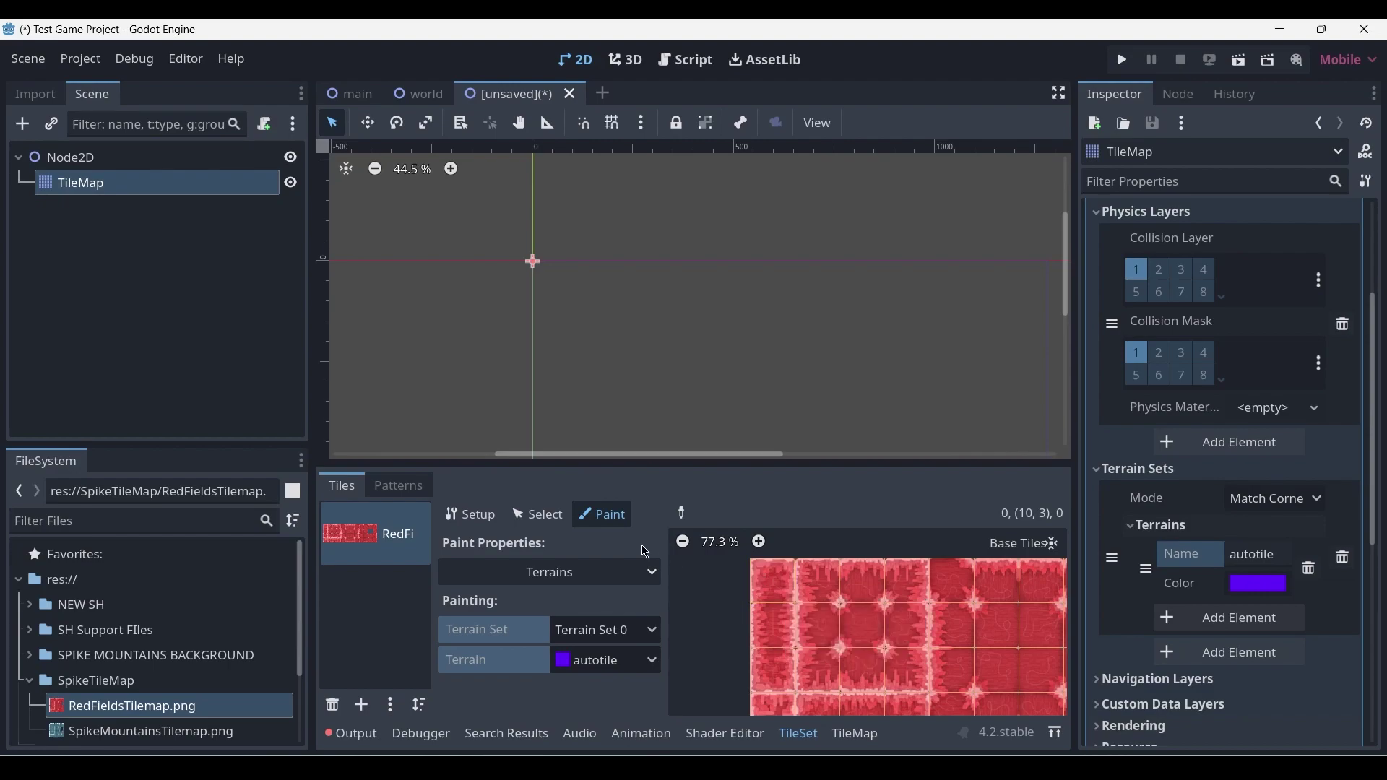
Step: Paint autotile bits down the first tile column and along the bottom row, erasing mistakes
middle_click_drag(866, 586, 725, 569)
left_click_drag(725, 570, 732, 629)
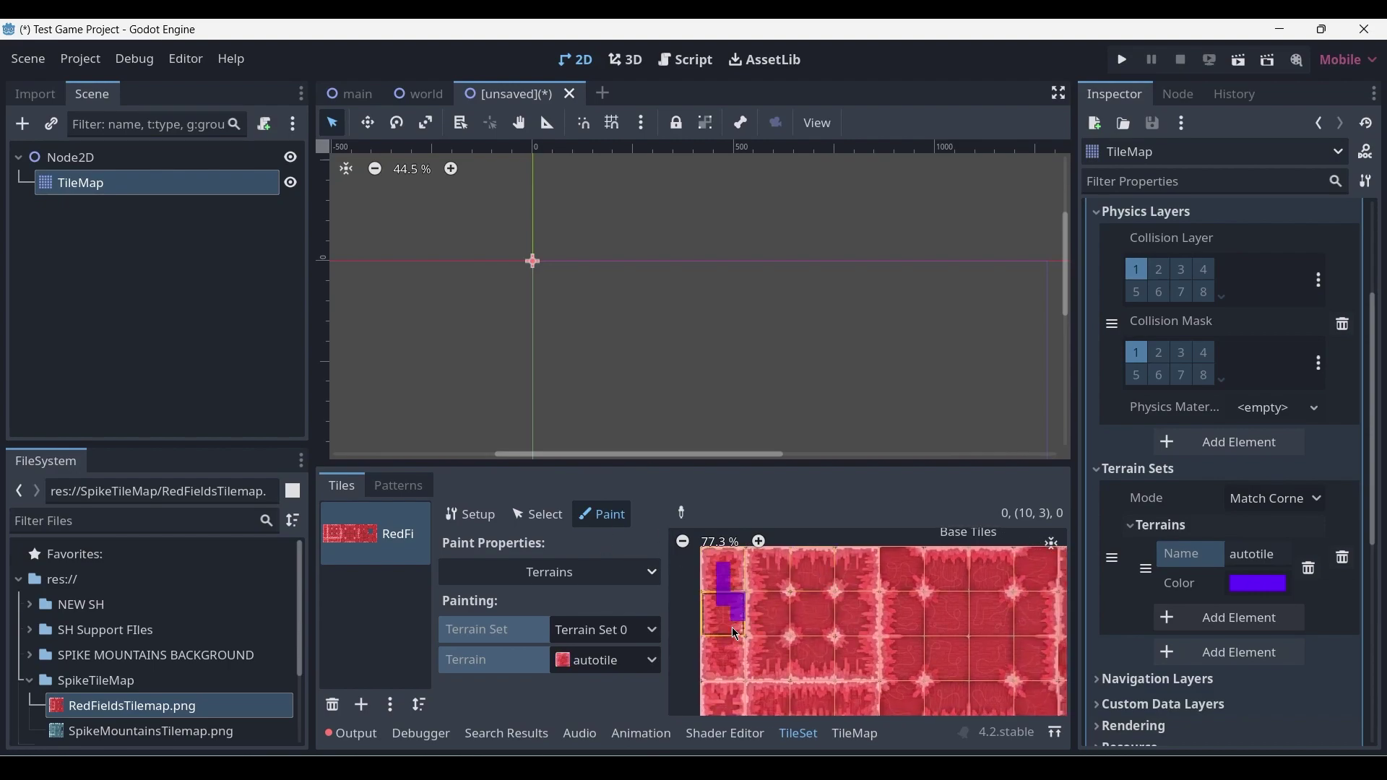
right_click_drag(732, 656, 721, 583)
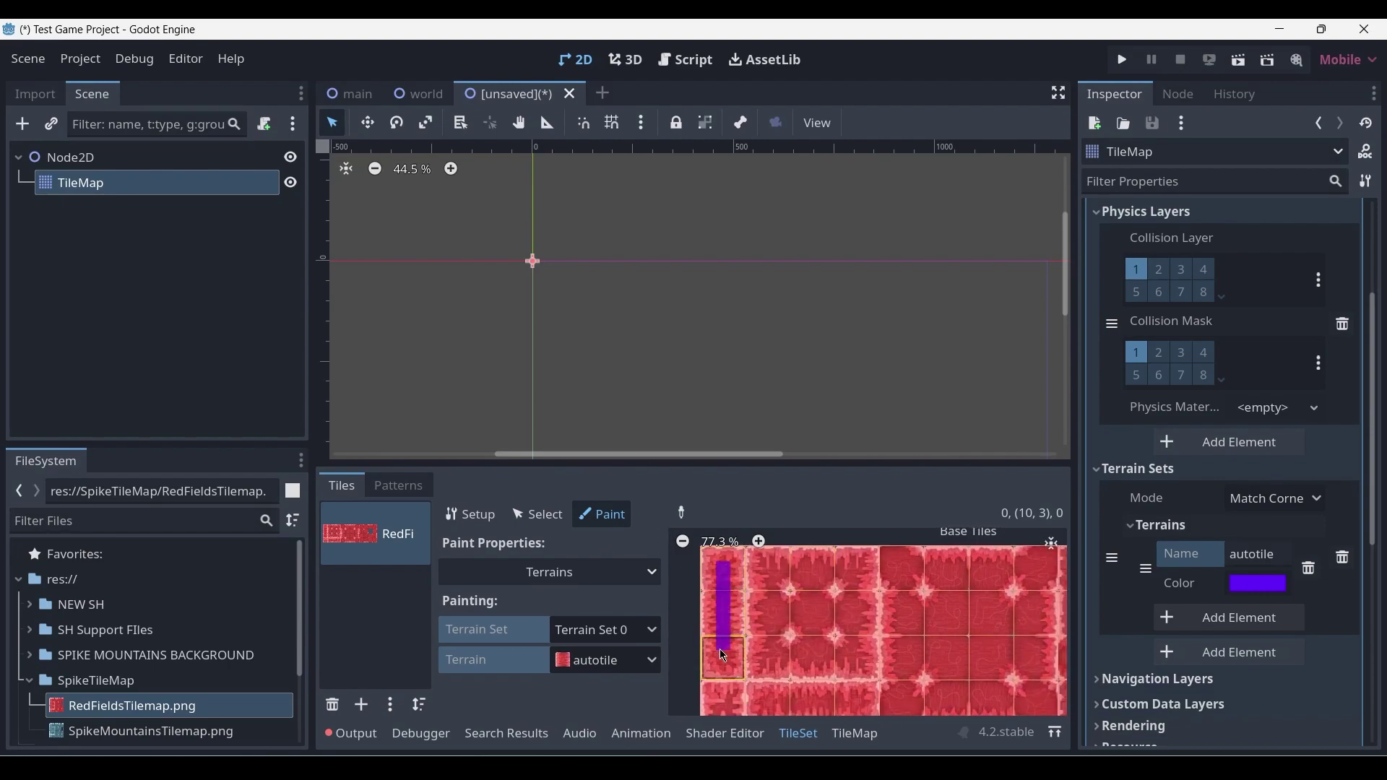
middle_click_drag(776, 649, 786, 582)
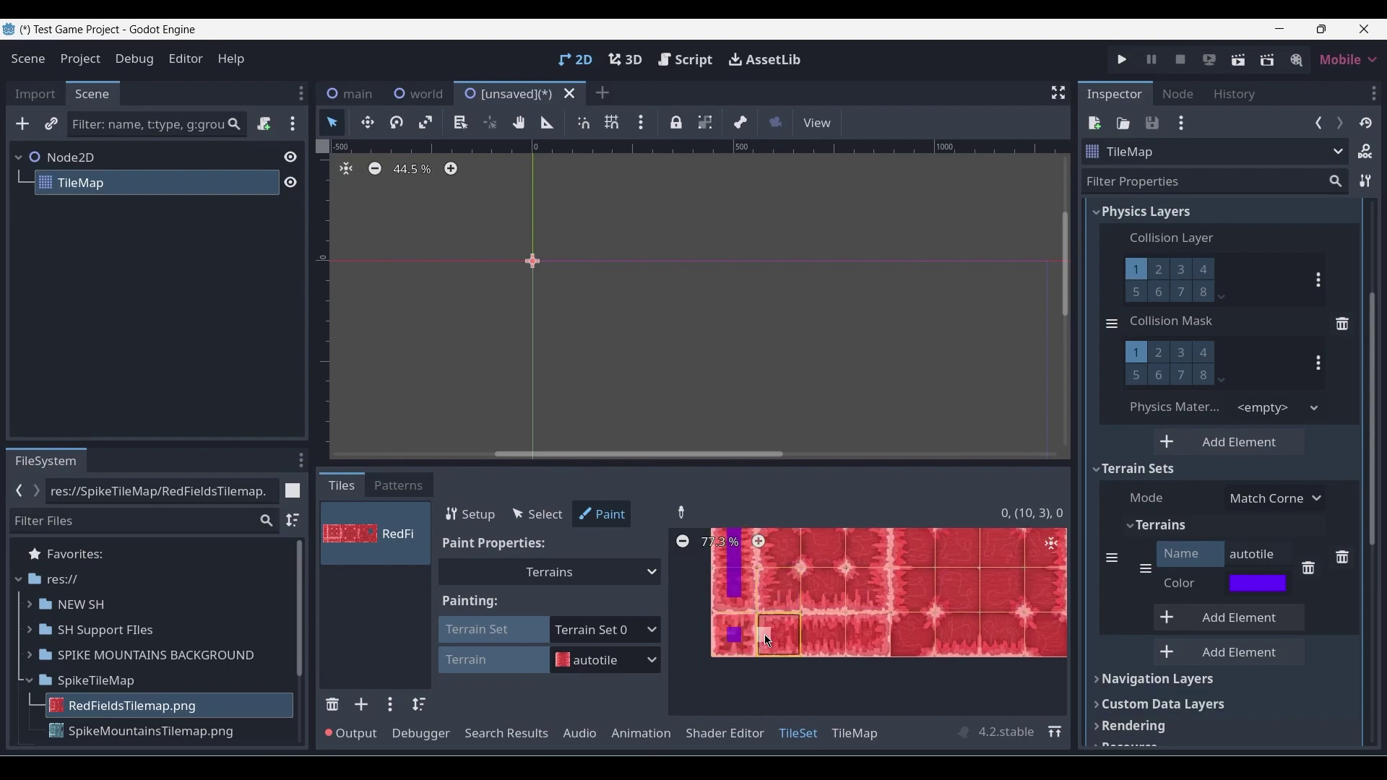
left_click_drag(774, 632, 872, 632)
middle_click_drag(872, 631, 855, 656)
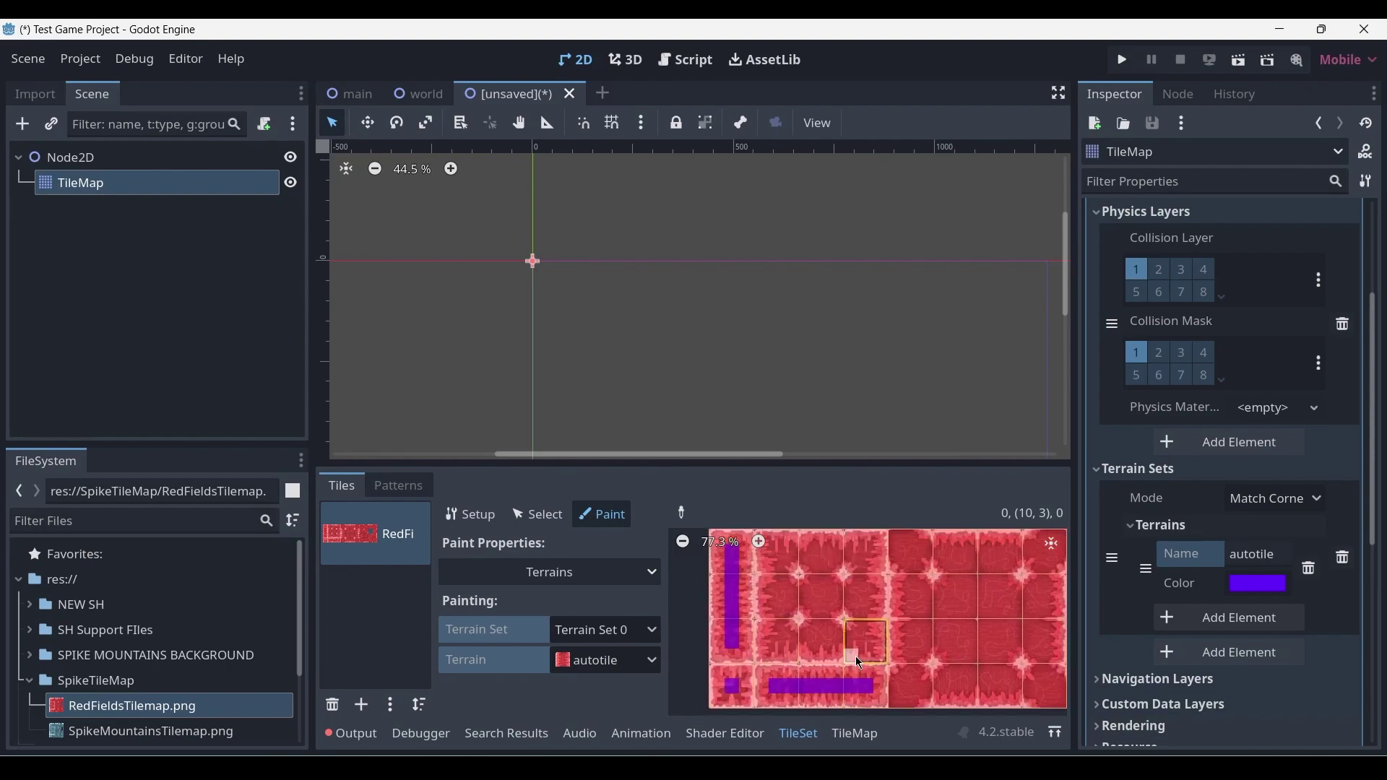
Step: Paint autotile bits around the inner tiles to complete the grid pattern
scroll(830, 594, "up", 1)
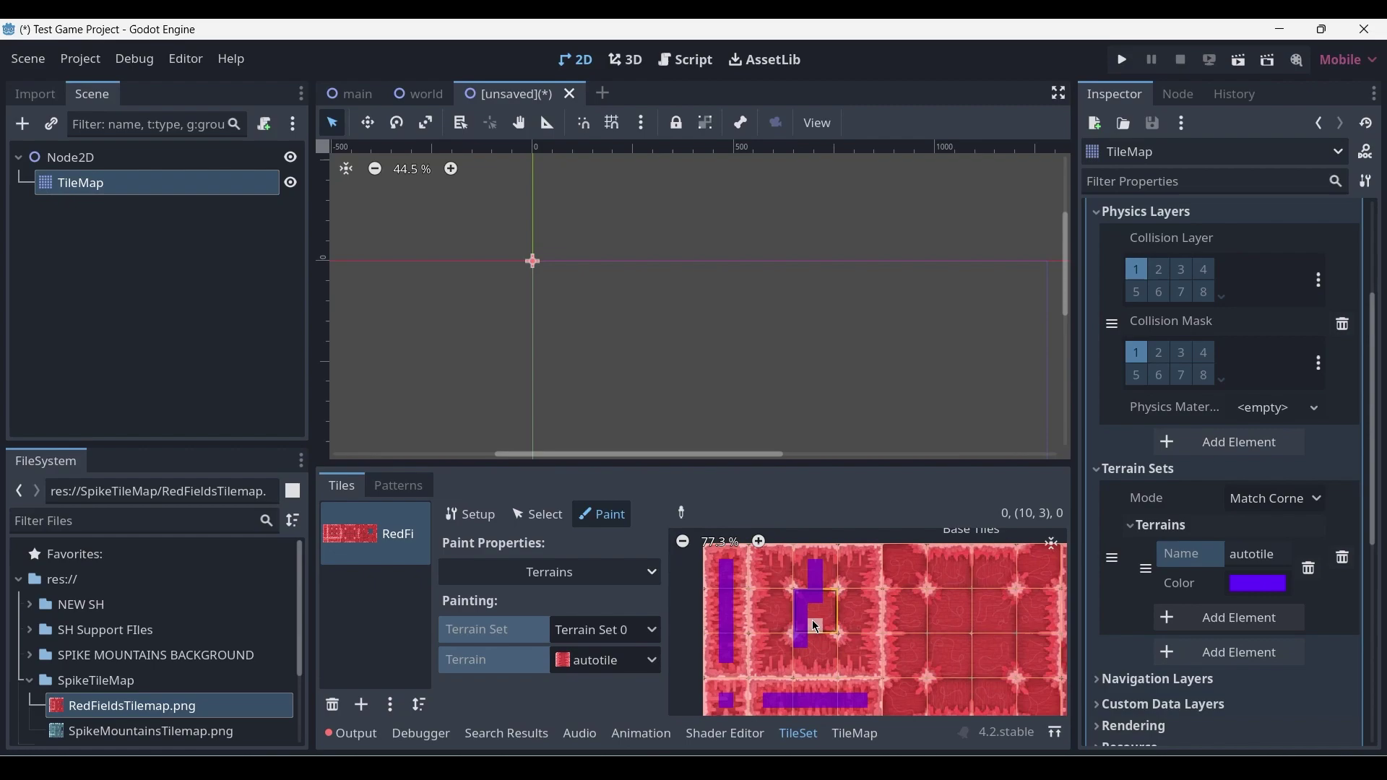
mouse_move(858, 655)
left_mouse_down()
mouse_move(853, 613)
mouse_move(776, 606)
mouse_move(782, 569)
mouse_move(832, 570)
left_mouse_up()
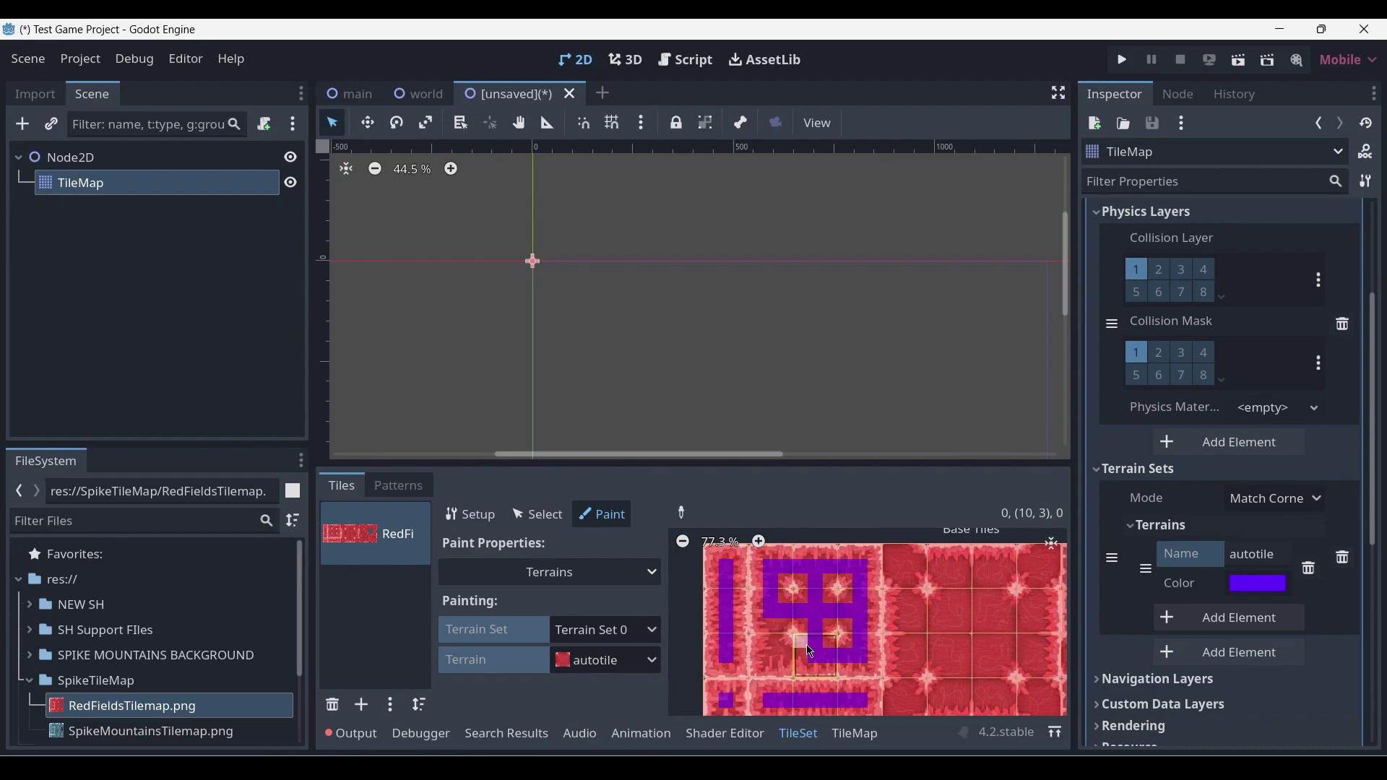
left_click_drag(810, 654, 758, 659)
scroll(894, 600, "down", 1)
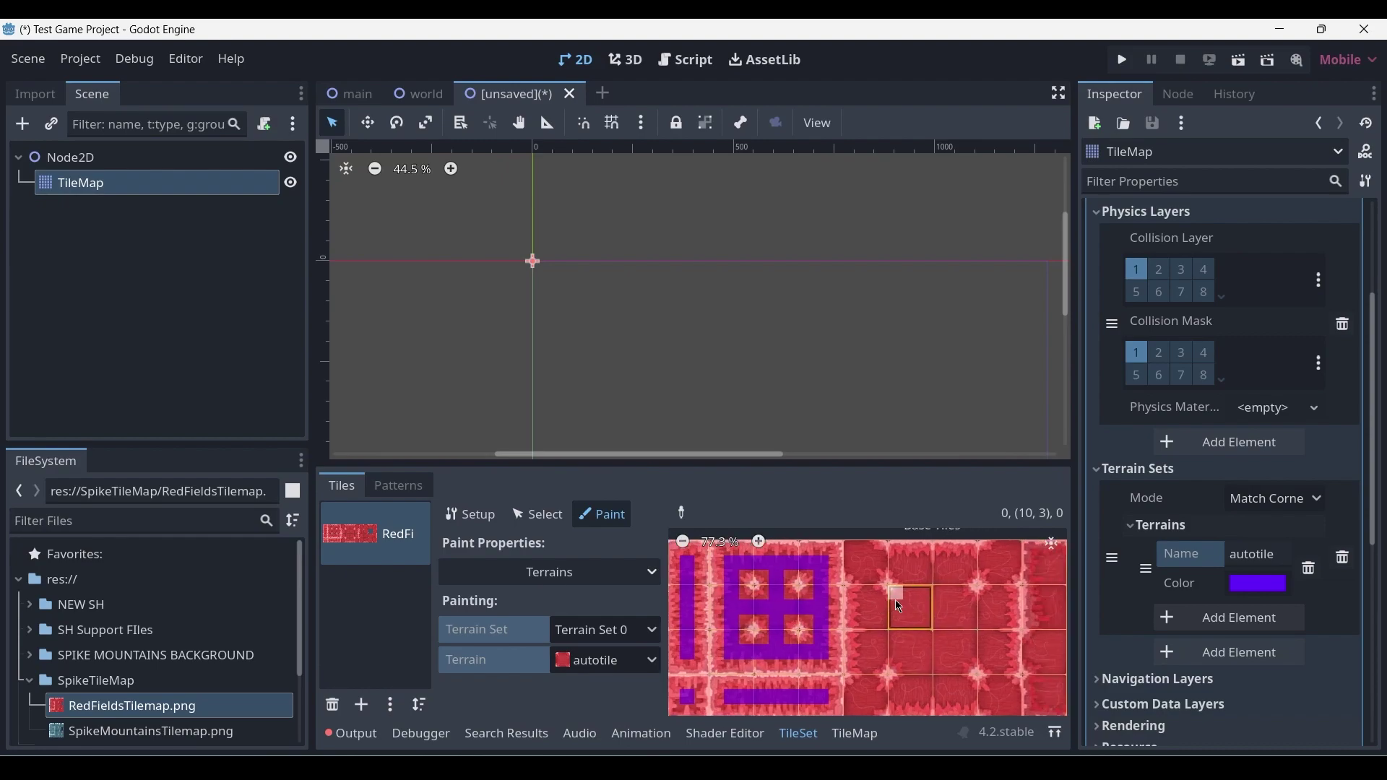
scroll(890, 601, "down", 1)
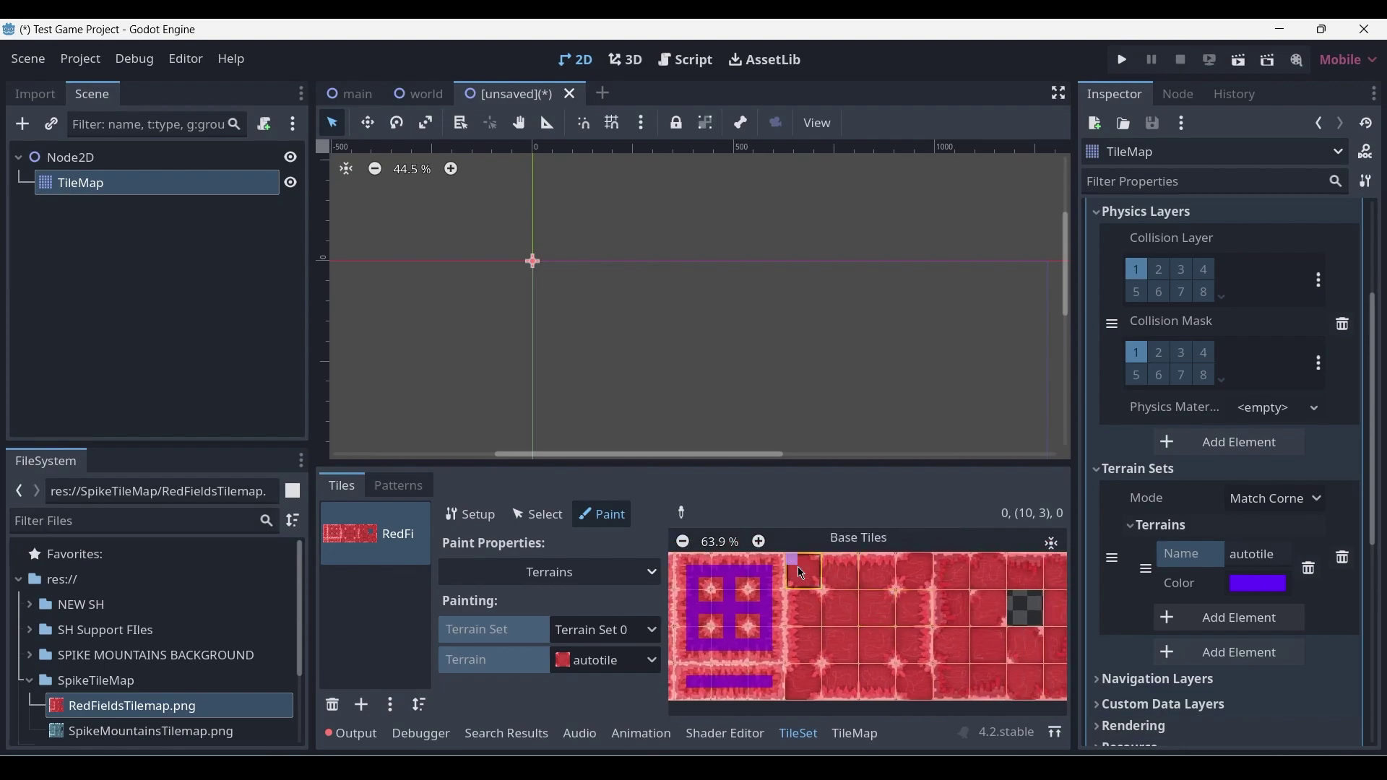
scroll(799, 568, "up", 2)
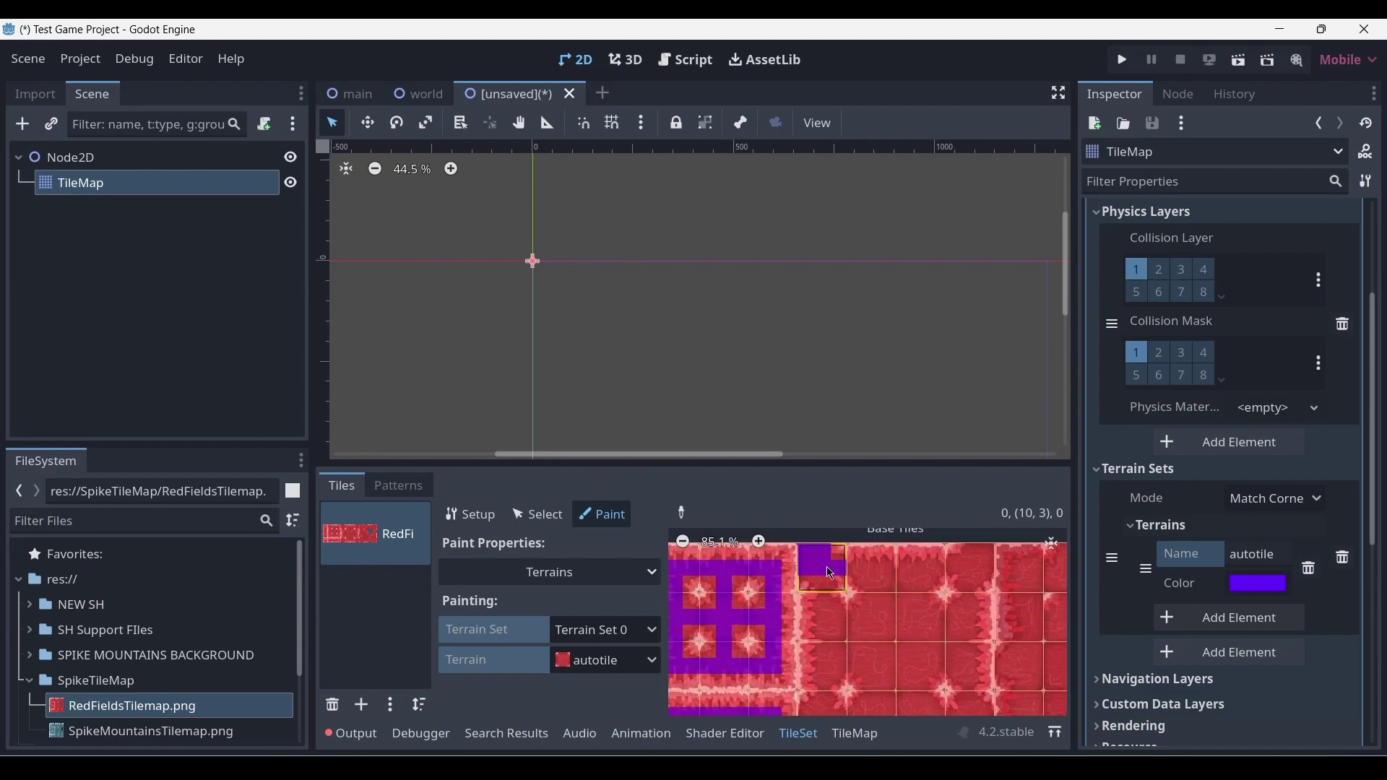
scroll(852, 621, "down", 1)
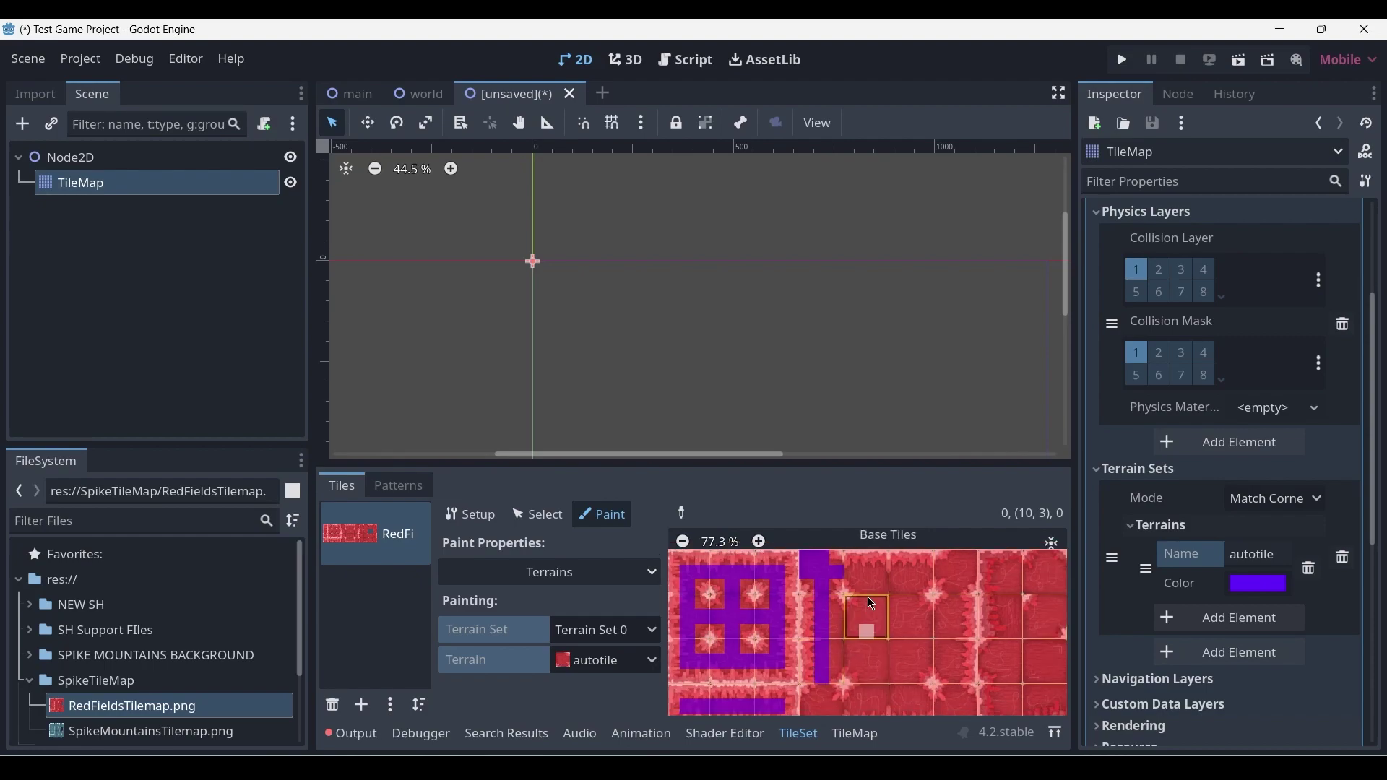
Step: Paint autotile bits on the lower tile and a vertical strip, then review the atlas
left_click_drag(821, 651, 837, 660)
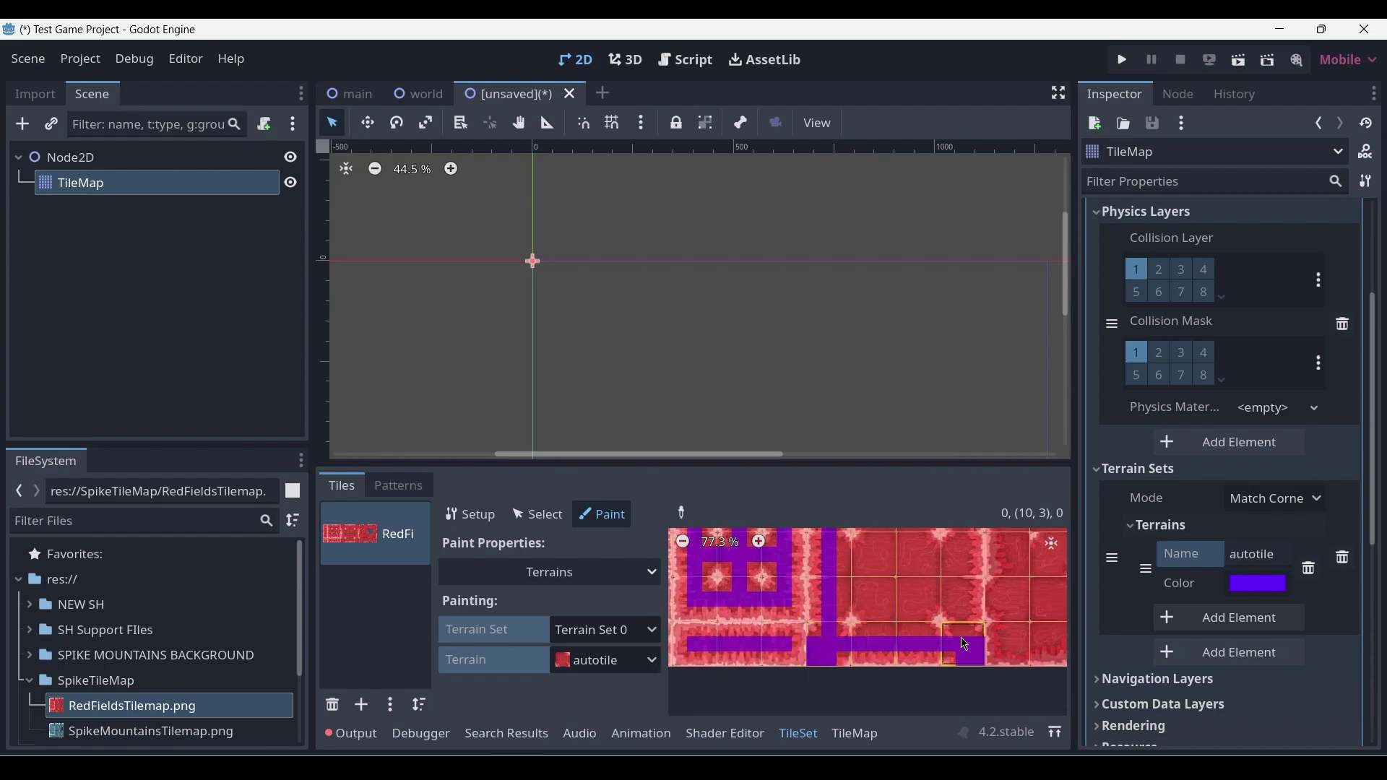
mouse_move(966, 644)
left_mouse_down()
mouse_move(955, 558)
mouse_move(932, 590)
mouse_move(955, 646)
mouse_move(930, 646)
mouse_move(900, 579)
mouse_move(879, 679)
mouse_move(858, 596)
mouse_move(922, 643)
mouse_move(871, 572)
mouse_move(838, 650)
left_mouse_up()
scroll(939, 600, "up", 1)
scroll(960, 655, "up", 1)
scroll(877, 577, "up", 3)
scroll(859, 635, "down", 3)
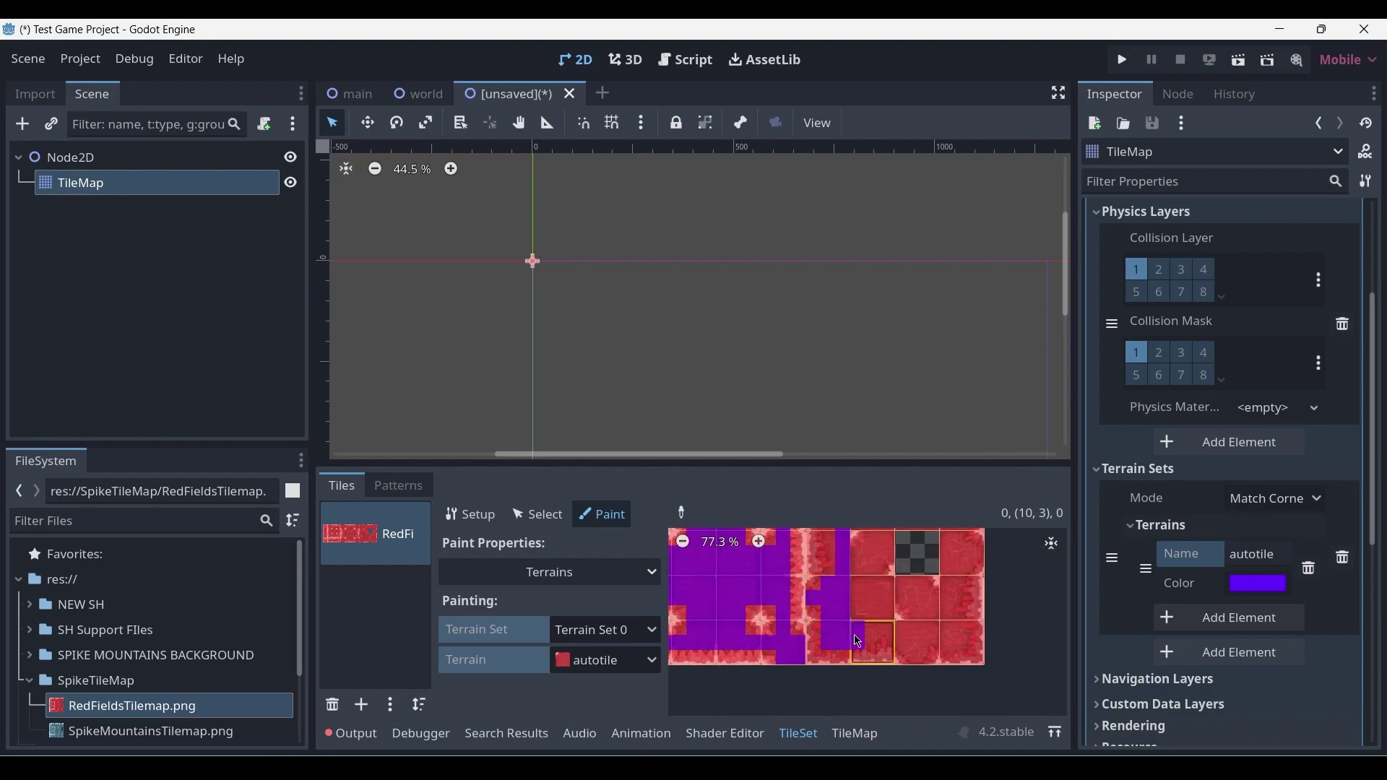
scroll(809, 621, "up", 4)
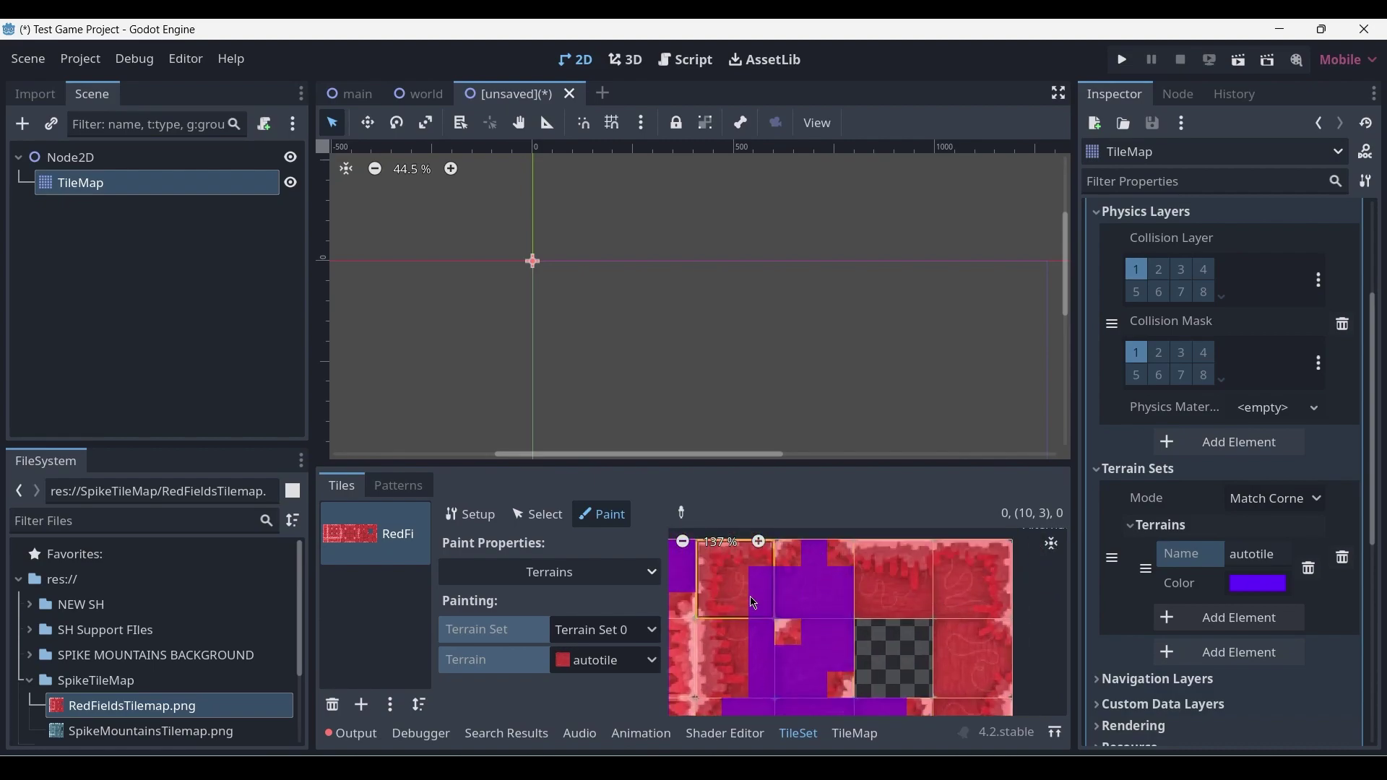
scroll(754, 603, "down", 5)
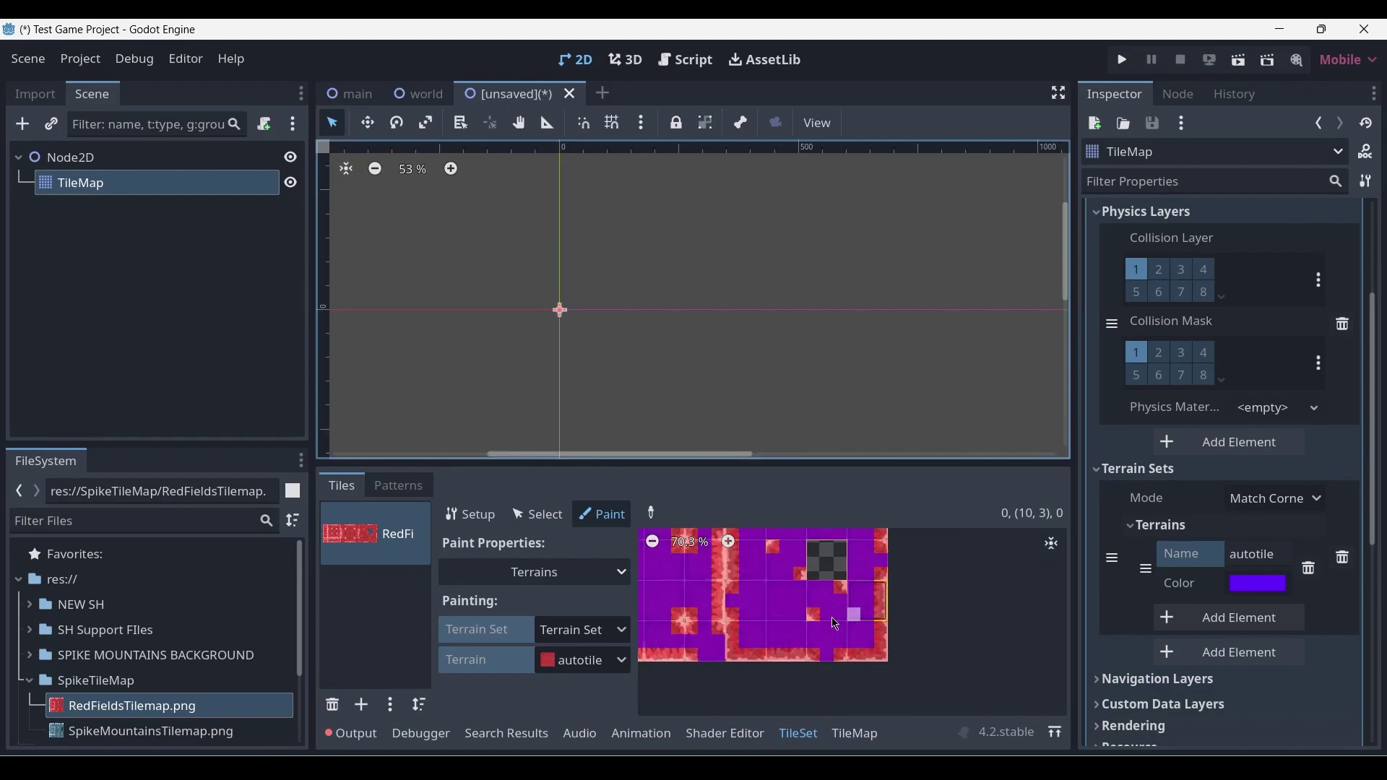
scroll(823, 621, "up", 1)
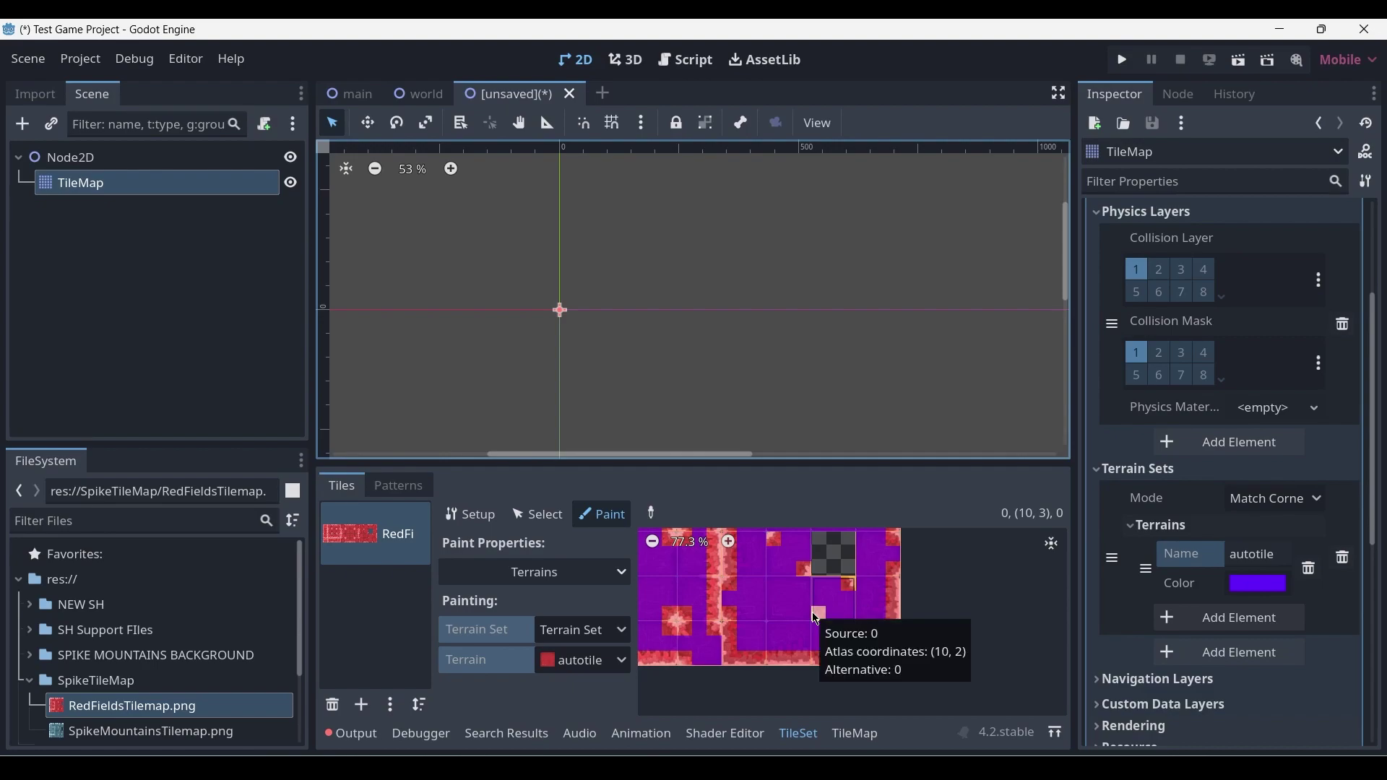
Step: With the autotile terrain chosen, paint a connected strip and a single tile below it
left_click(864, 738)
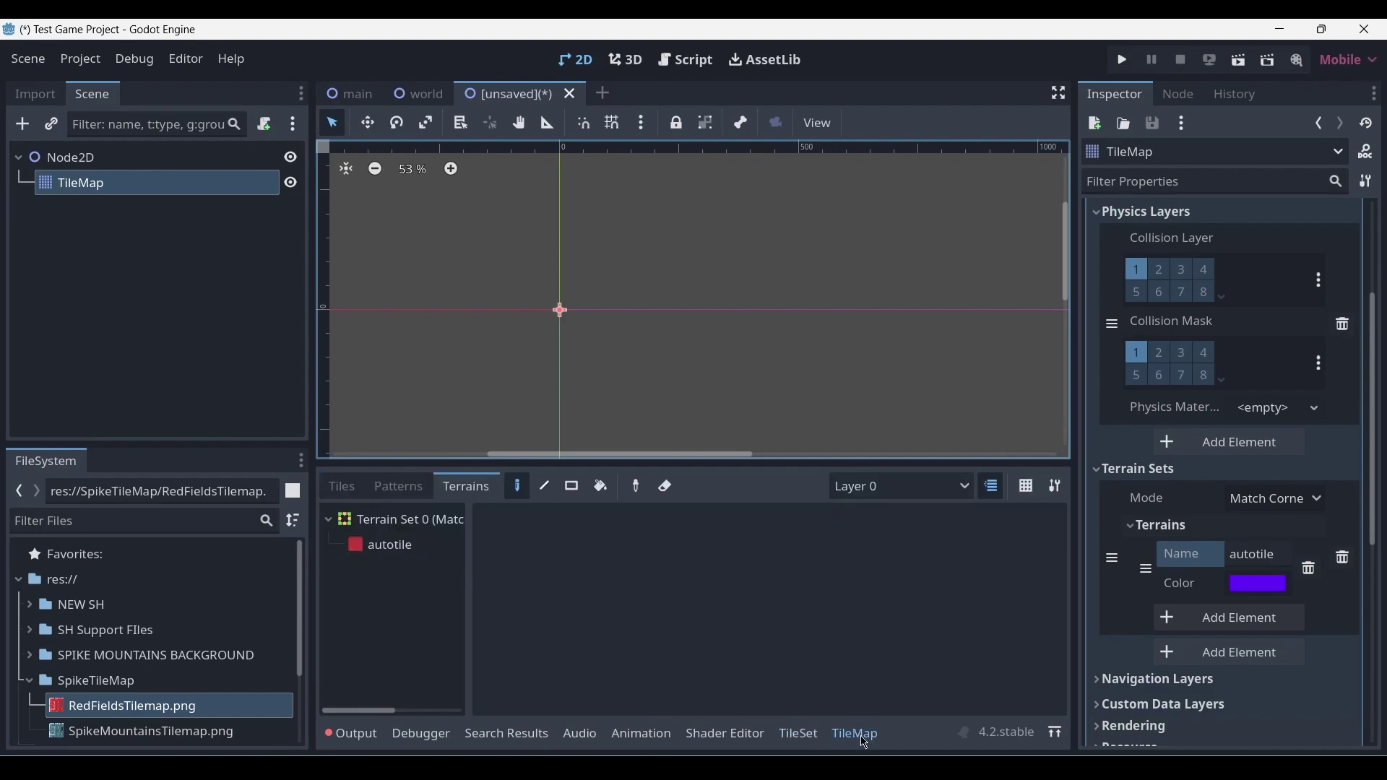
left_click(392, 553)
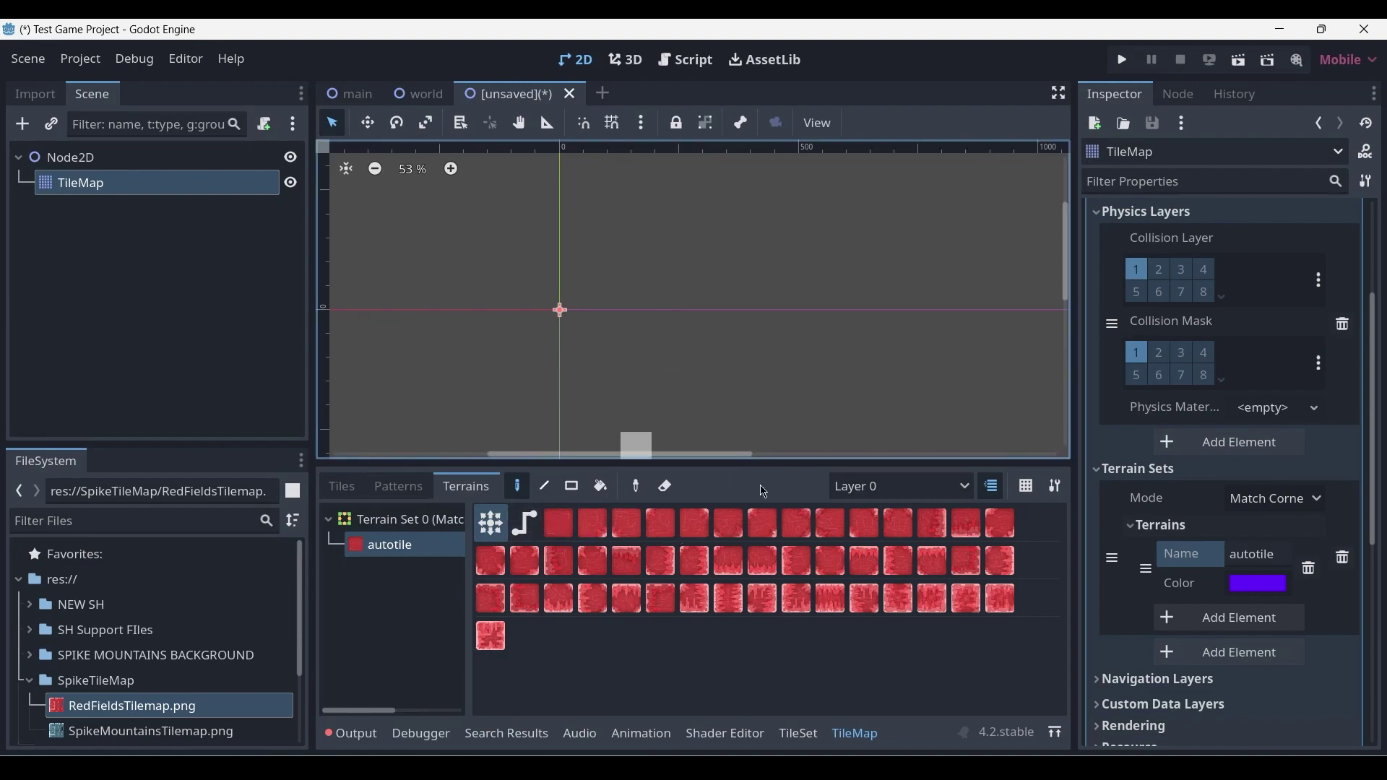
mouse_move(575, 294)
left_mouse_down()
mouse_move(869, 317)
mouse_move(876, 269)
mouse_move(627, 282)
mouse_move(629, 299)
mouse_move(854, 292)
mouse_move(633, 301)
left_mouse_up()
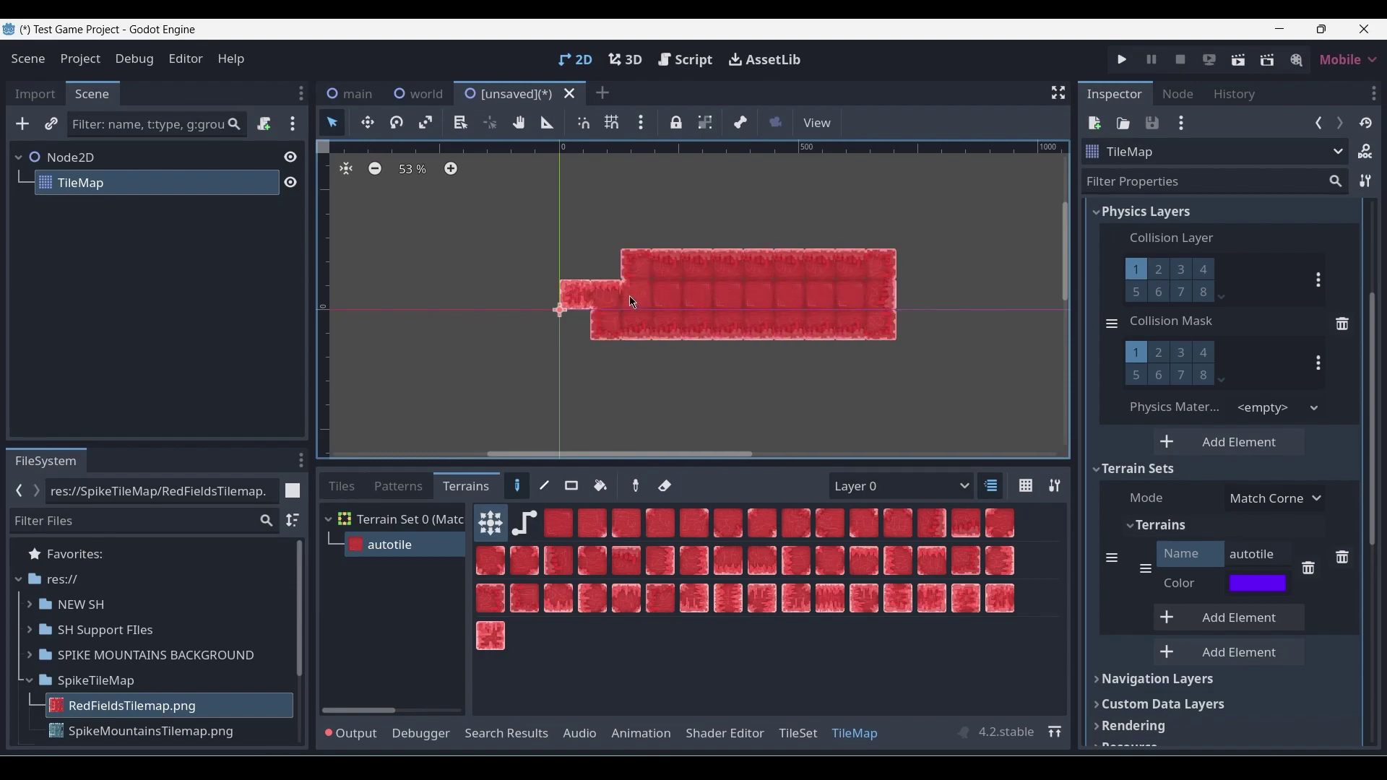
left_click(699, 391)
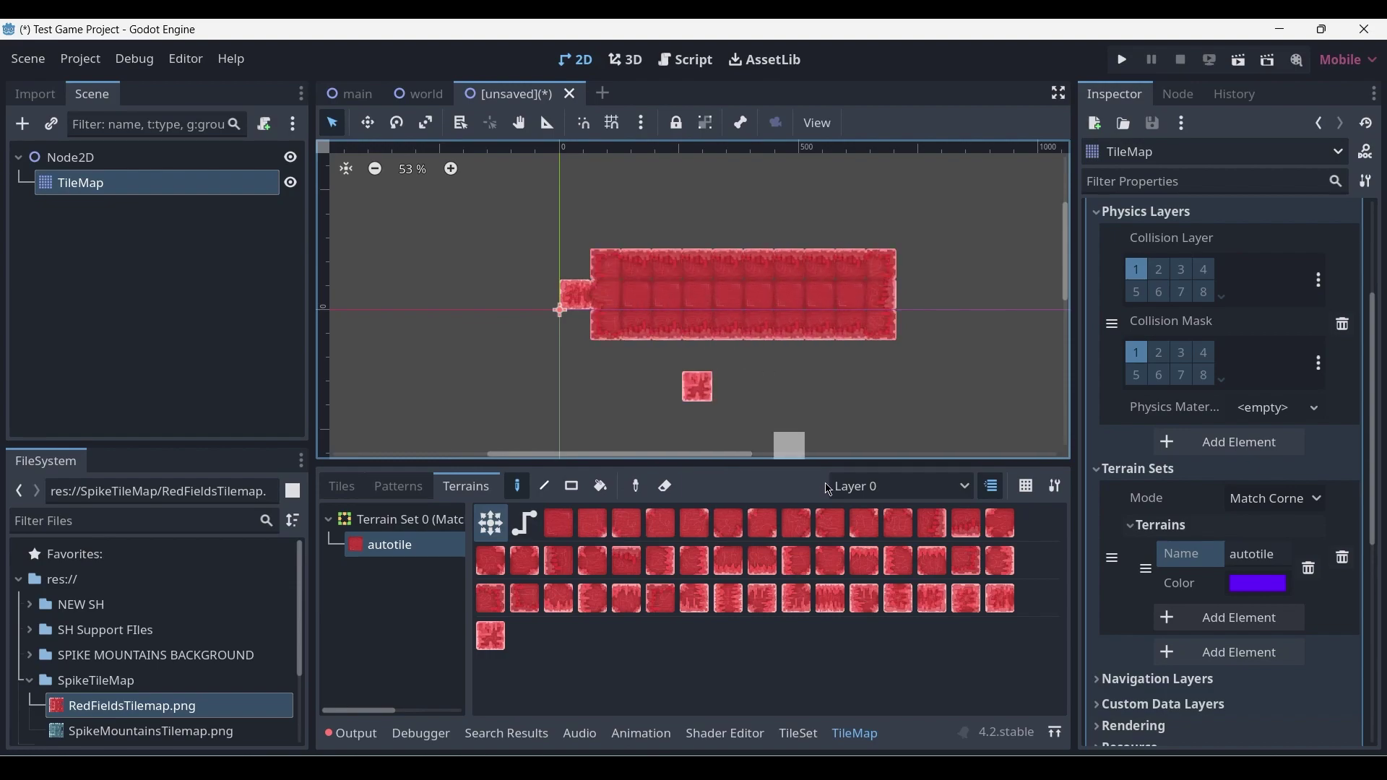
Step: Paint a cross of terrain tiles lower right and join it to the block
scroll(711, 414, "up", 3)
mouse_move(859, 375)
left_mouse_down()
mouse_move(863, 423)
mouse_move(824, 417)
left_mouse_up()
left_click(942, 412)
scroll(907, 419, "down", 1)
scroll(888, 419, "down", 1)
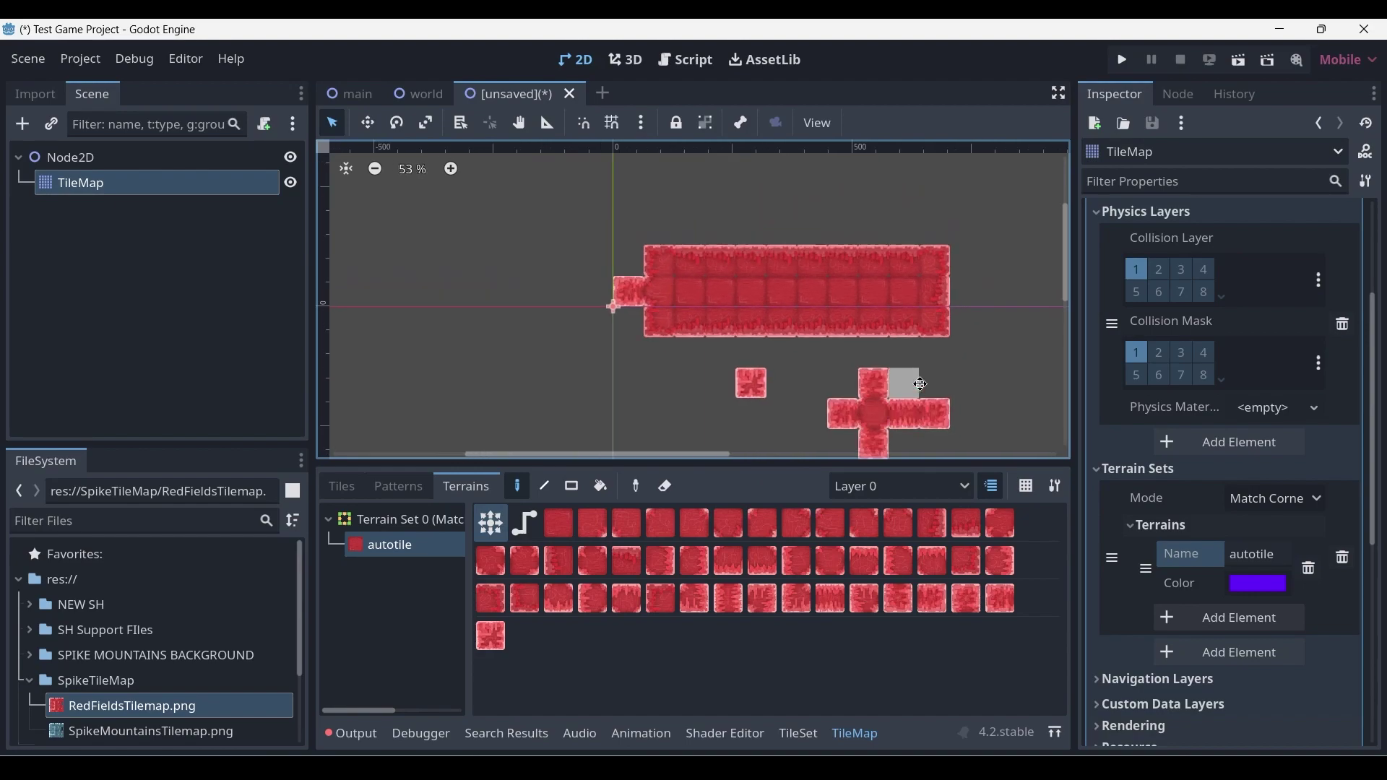
mouse_move(863, 376)
left_mouse_down()
mouse_move(870, 307)
mouse_move(909, 269)
mouse_move(844, 262)
mouse_move(871, 293)
mouse_move(831, 299)
mouse_move(813, 280)
mouse_move(693, 303)
left_mouse_up()
scroll(704, 309, "down", 1)
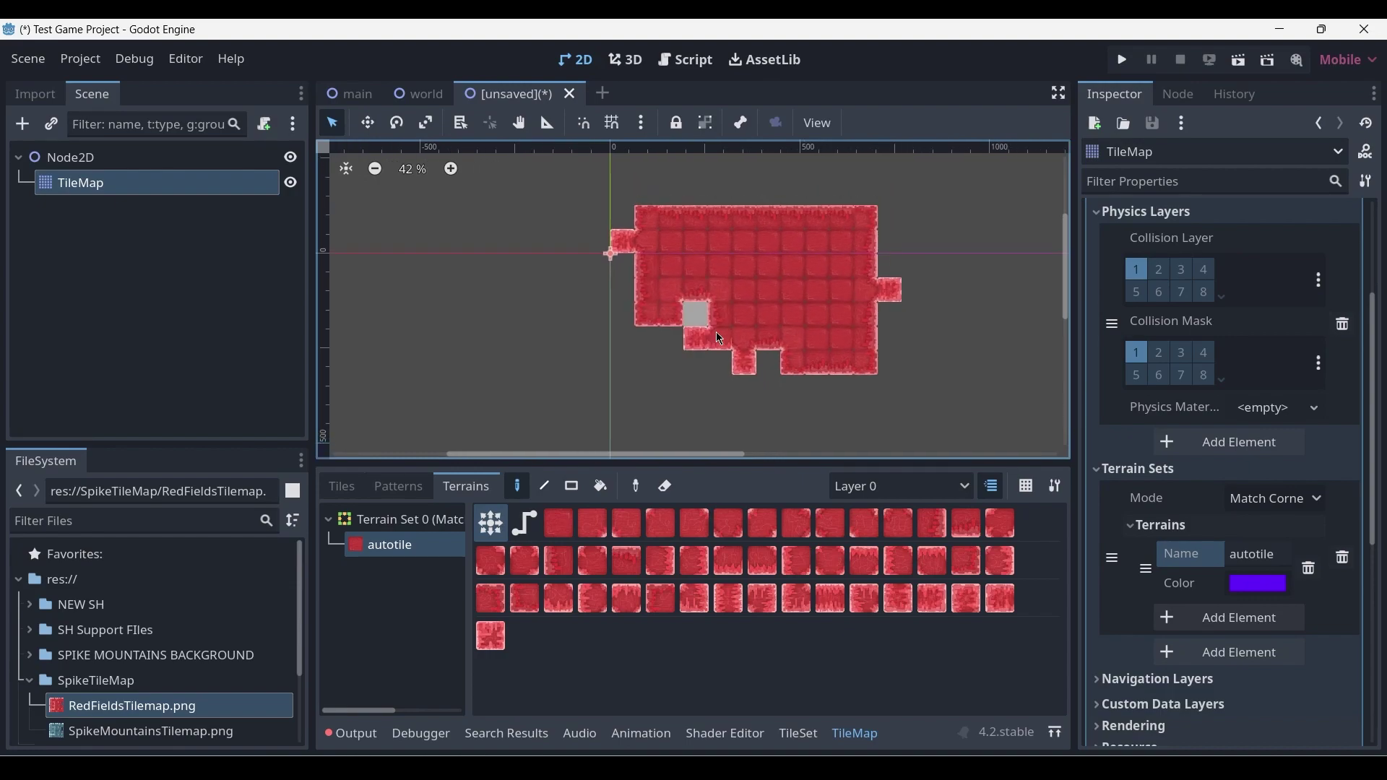
Step: Place several joined terrain rectangles with the Rectangle tool
left_click(572, 486)
left_click_drag(433, 300, 585, 421)
scroll(668, 289, "down", 3, "ctrl")
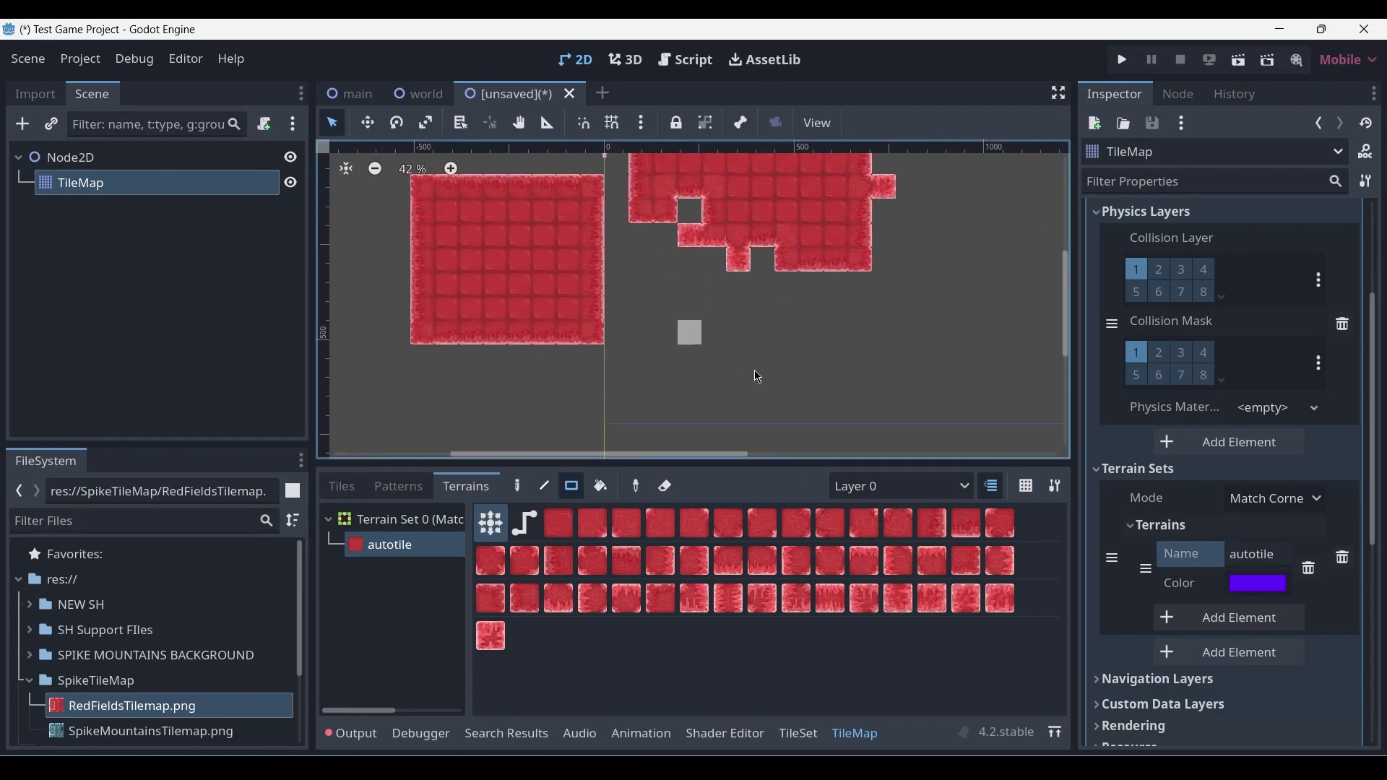
left_click_drag(689, 331, 809, 401)
middle_click_drag(869, 340, 715, 307)
left_click_drag(711, 344, 892, 390)
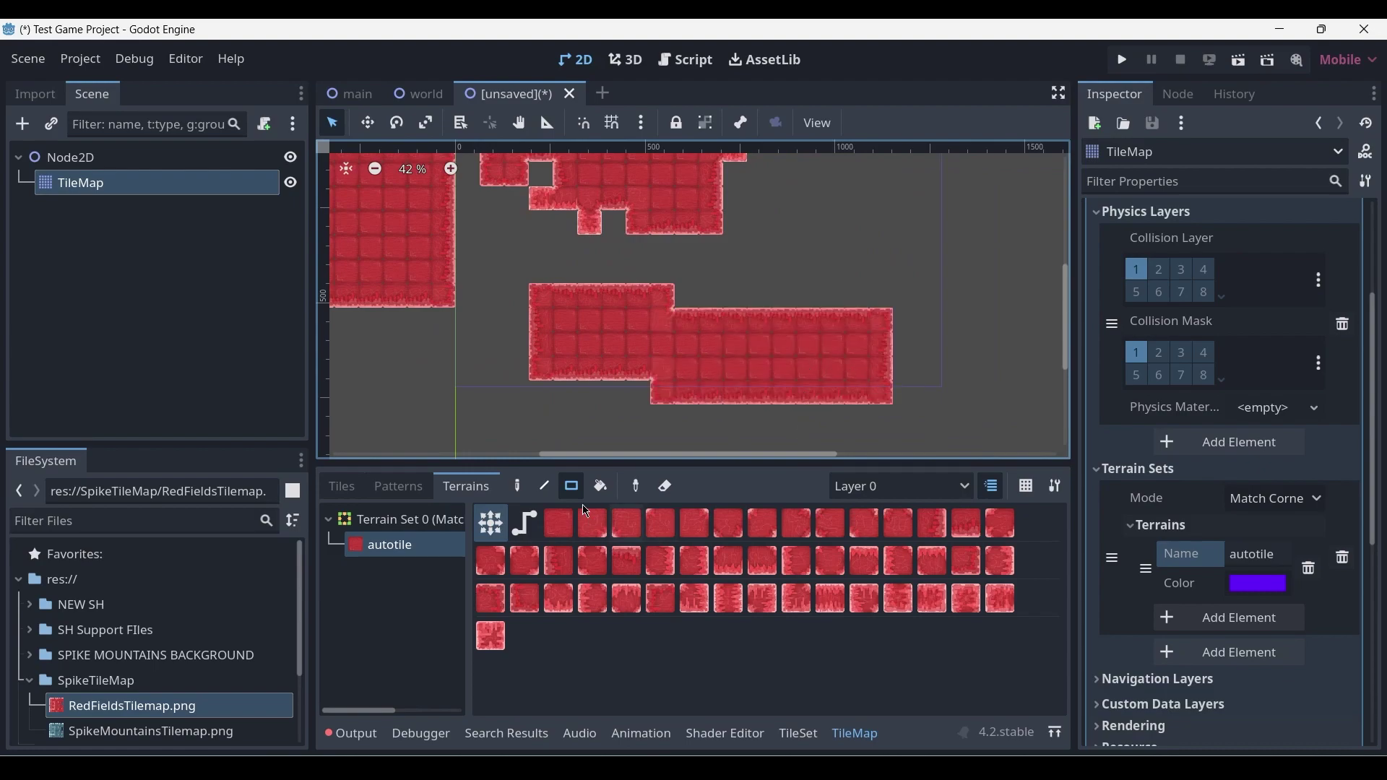
Step: Paint a hollow ring of terrain tiles freehand on empty canvas
left_click(526, 484)
scroll(614, 383, "down", 1)
middle_click_drag(614, 383, 806, 248)
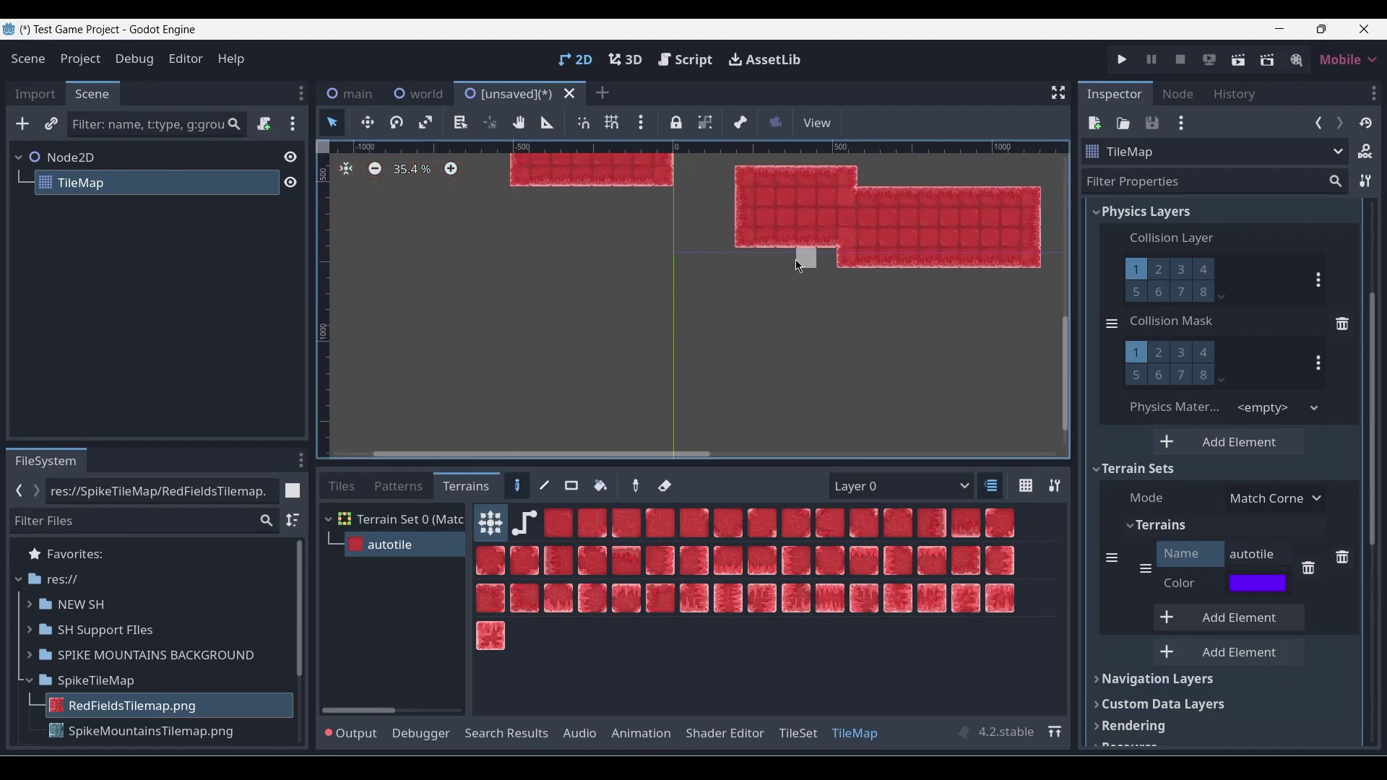
mouse_move(654, 298)
left_mouse_down()
mouse_move(552, 373)
mouse_move(691, 334)
mouse_move(656, 303)
left_mouse_up()
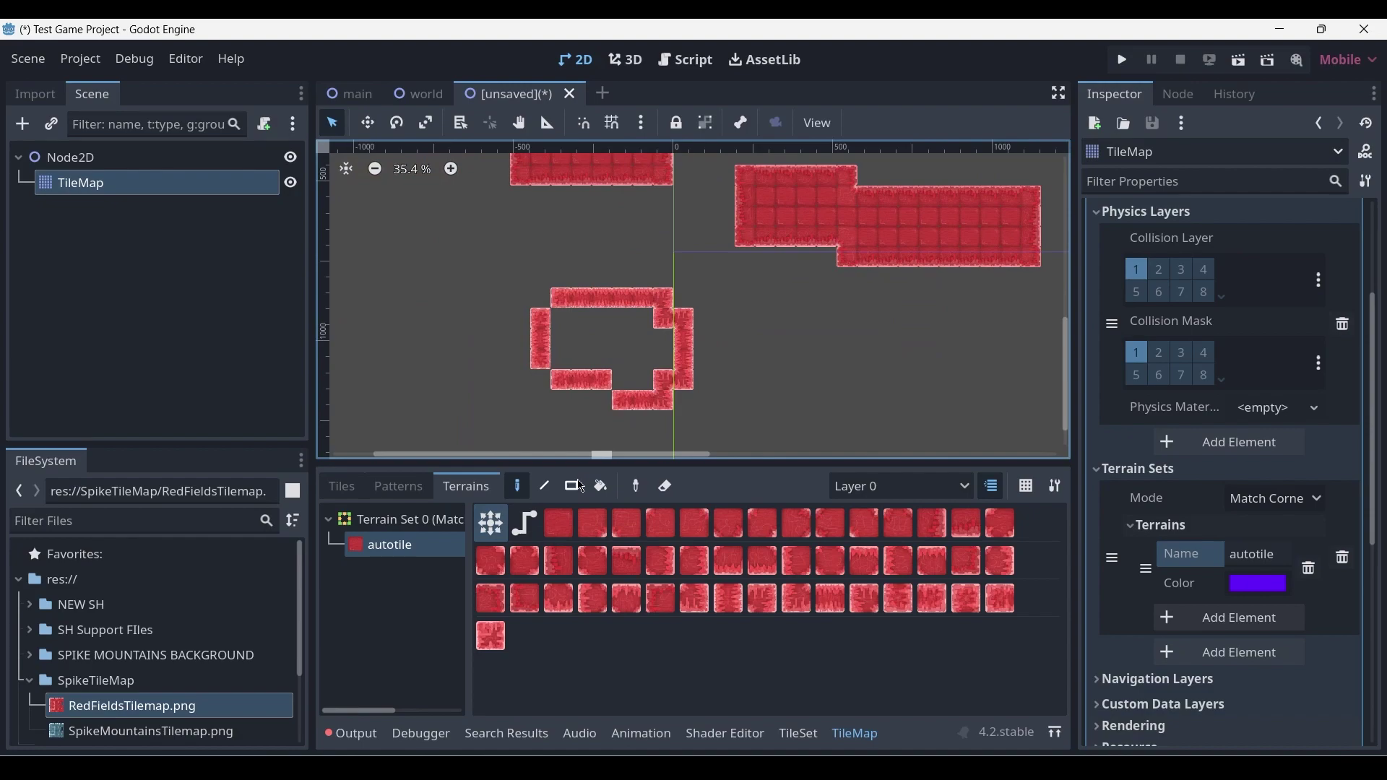
Step: Bucket-fill the ring's interior with terrain, then erase it to leave a hollow ring
left_click(601, 486)
left_click(612, 330)
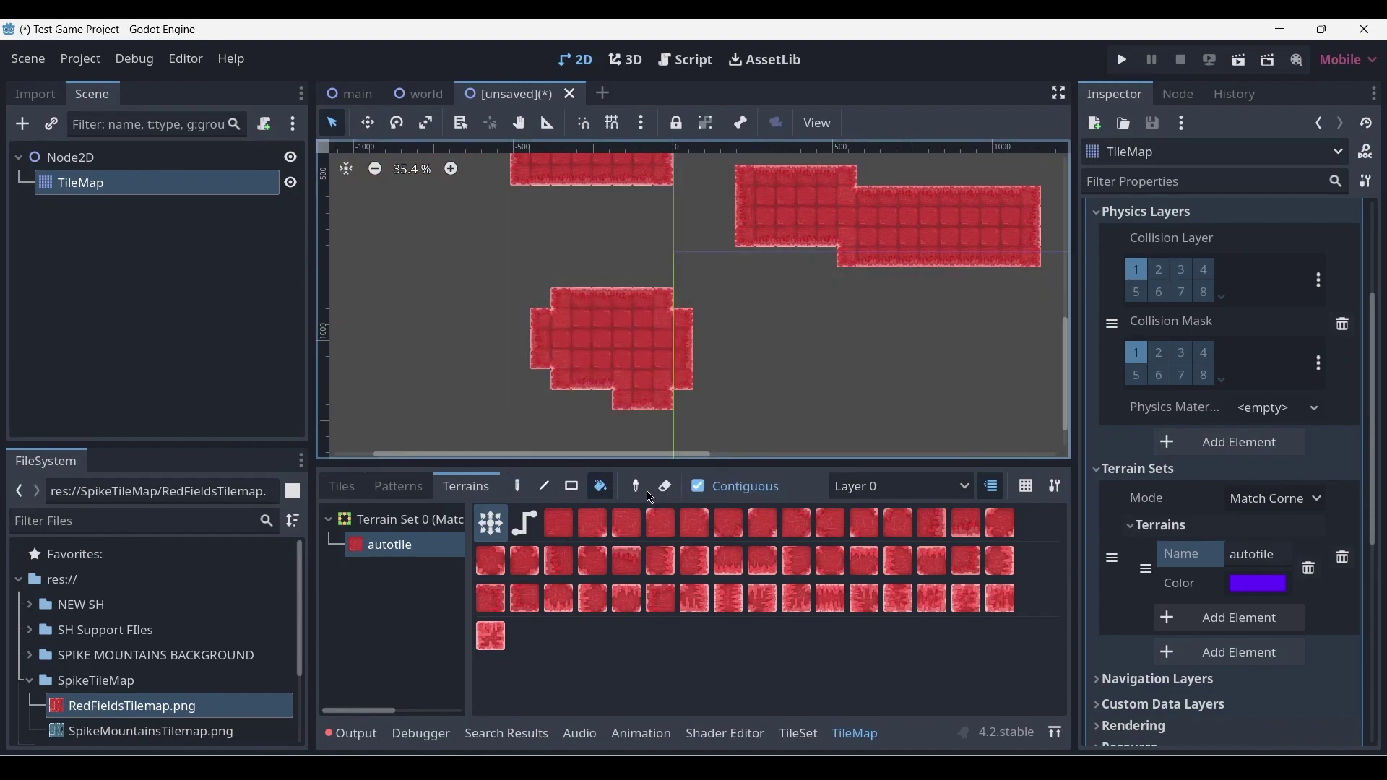
left_click(666, 487)
left_click(626, 359)
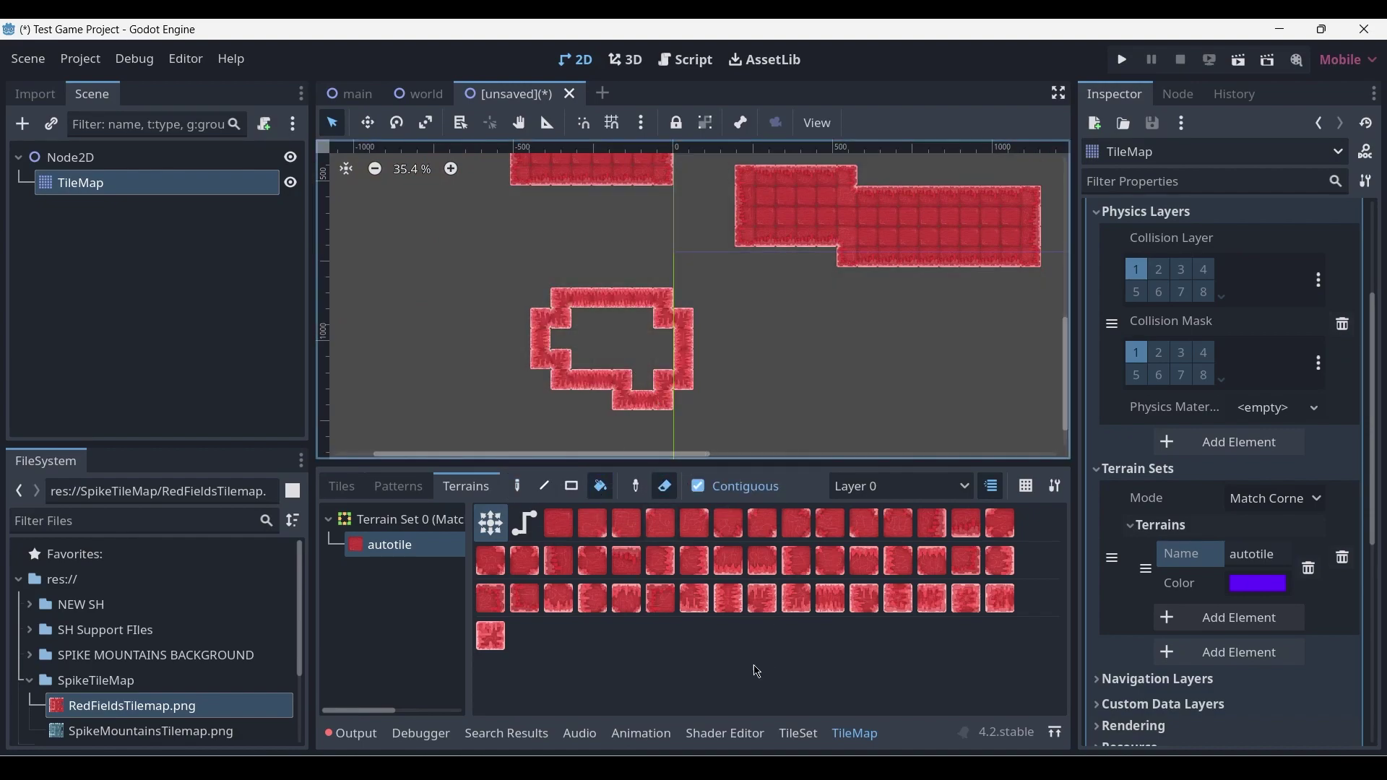
Step: Erase interiors and edge strips of the lower and upper rings with the eraser fill
left_click(605, 386)
left_click(624, 409)
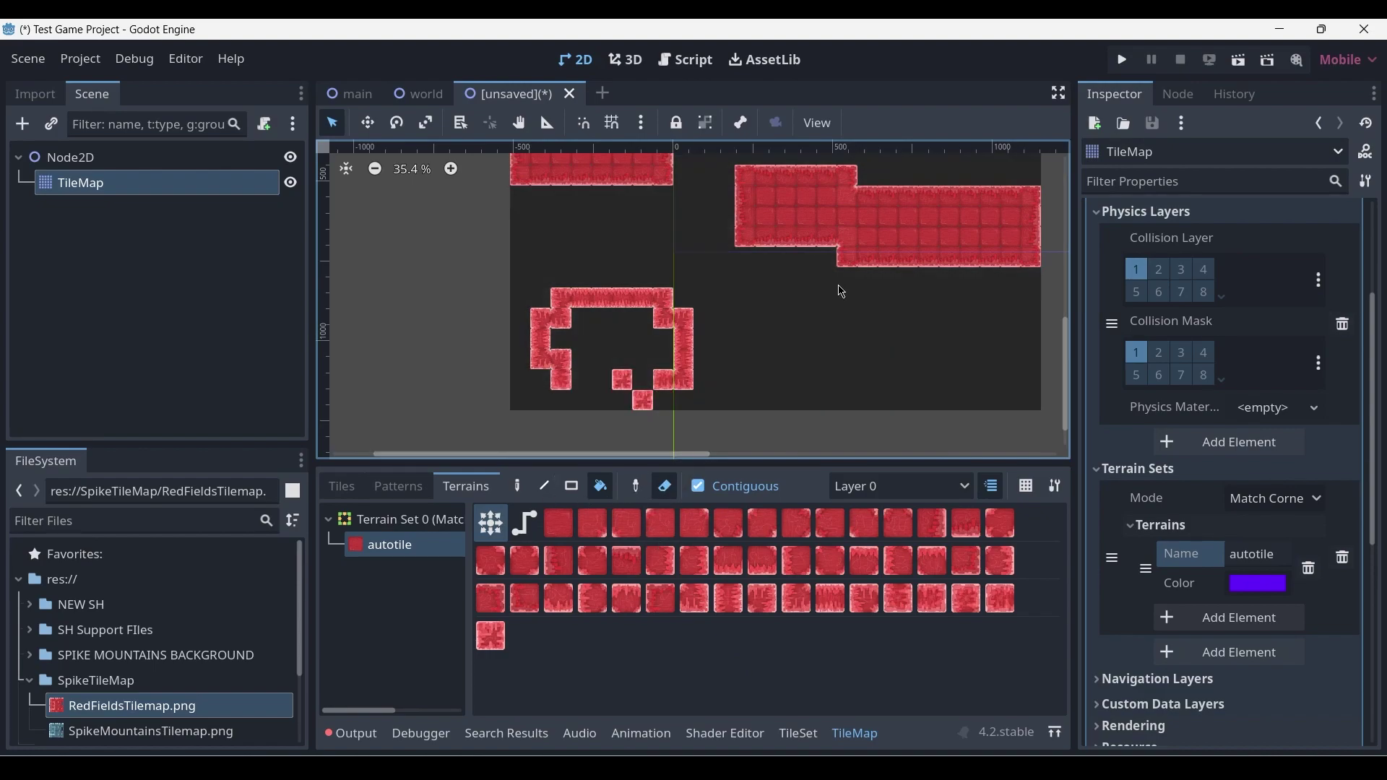
left_click(896, 244)
middle_click_drag(920, 256, 786, 343)
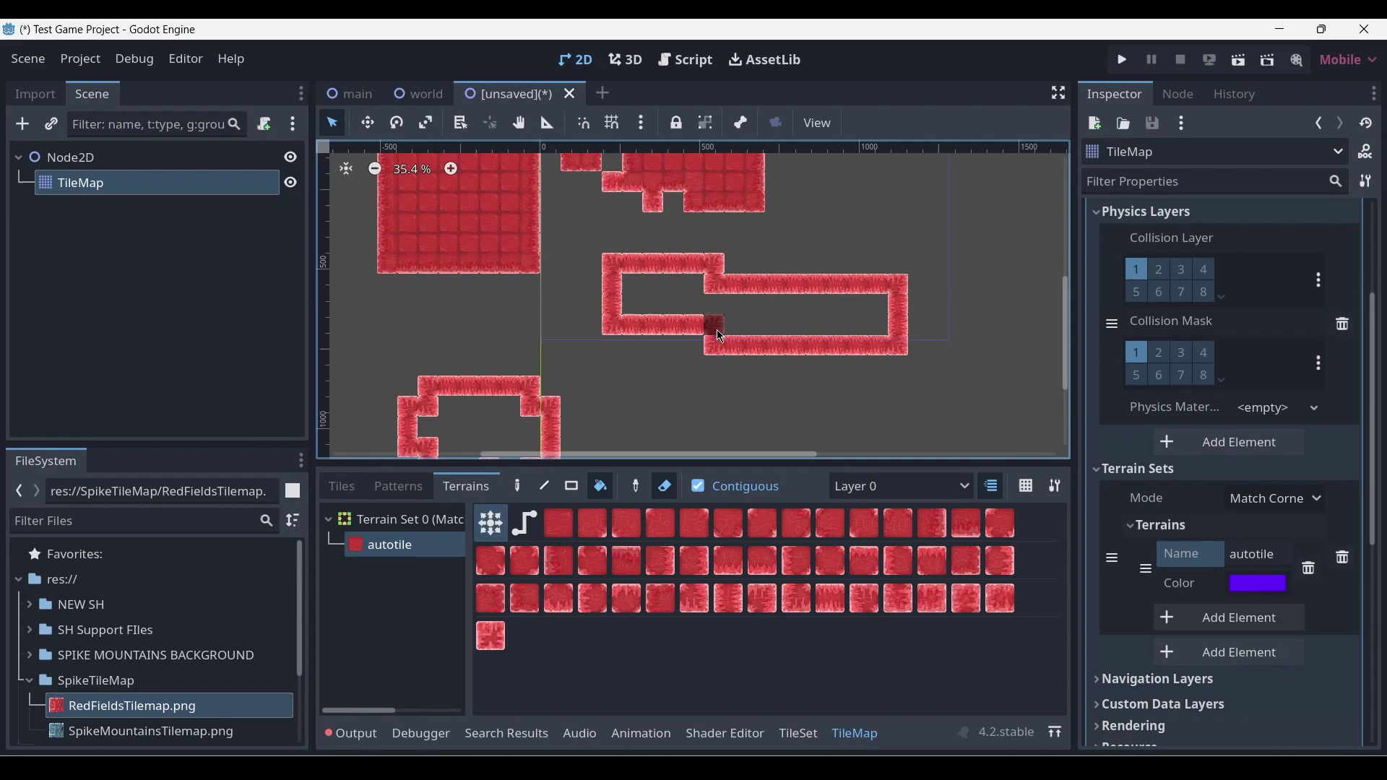
left_click(772, 346)
left_click(783, 283)
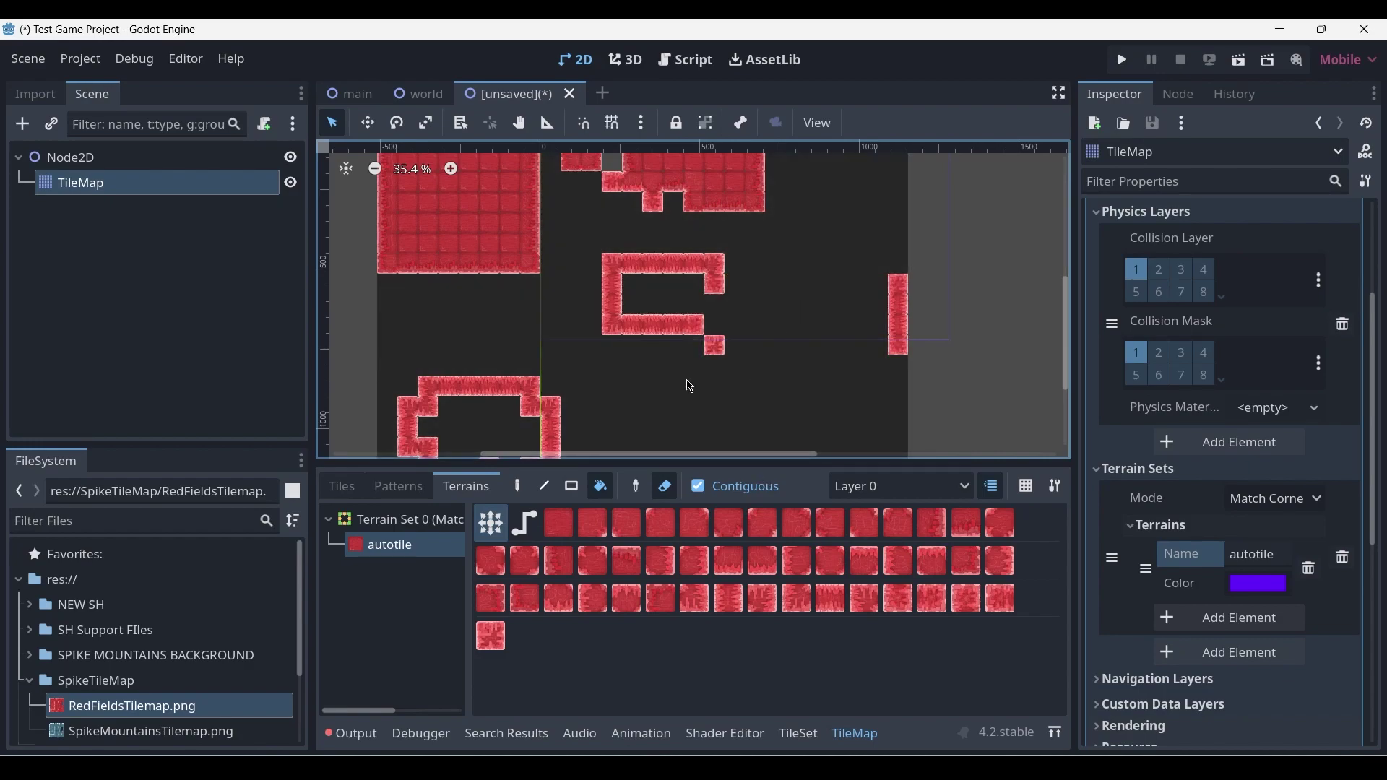
left_click(642, 264)
scroll(755, 390, "down", 1, "ctrl")
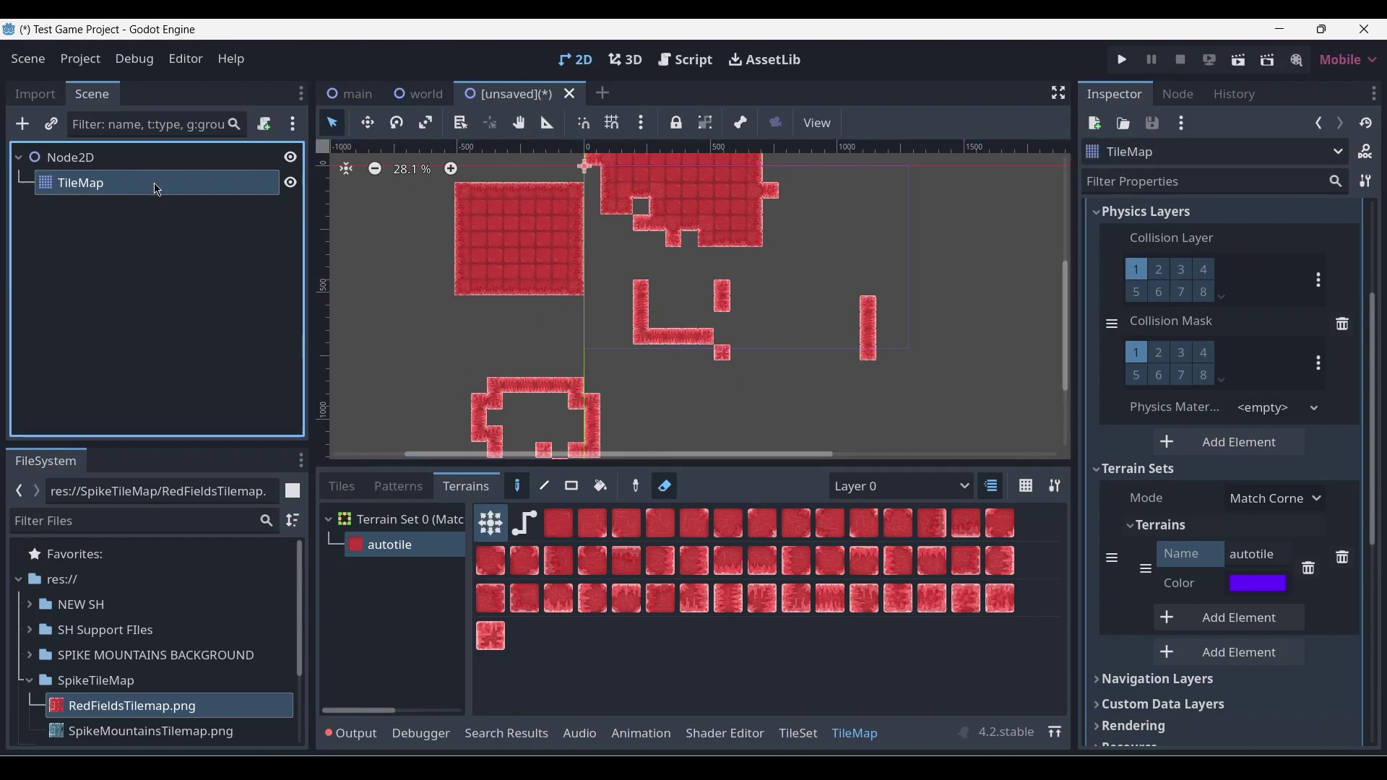
Step: Save the TileMap's tileset as red fields tiles.tres in res://SpikeTileMap
scroll(1256, 245, "up", 4)
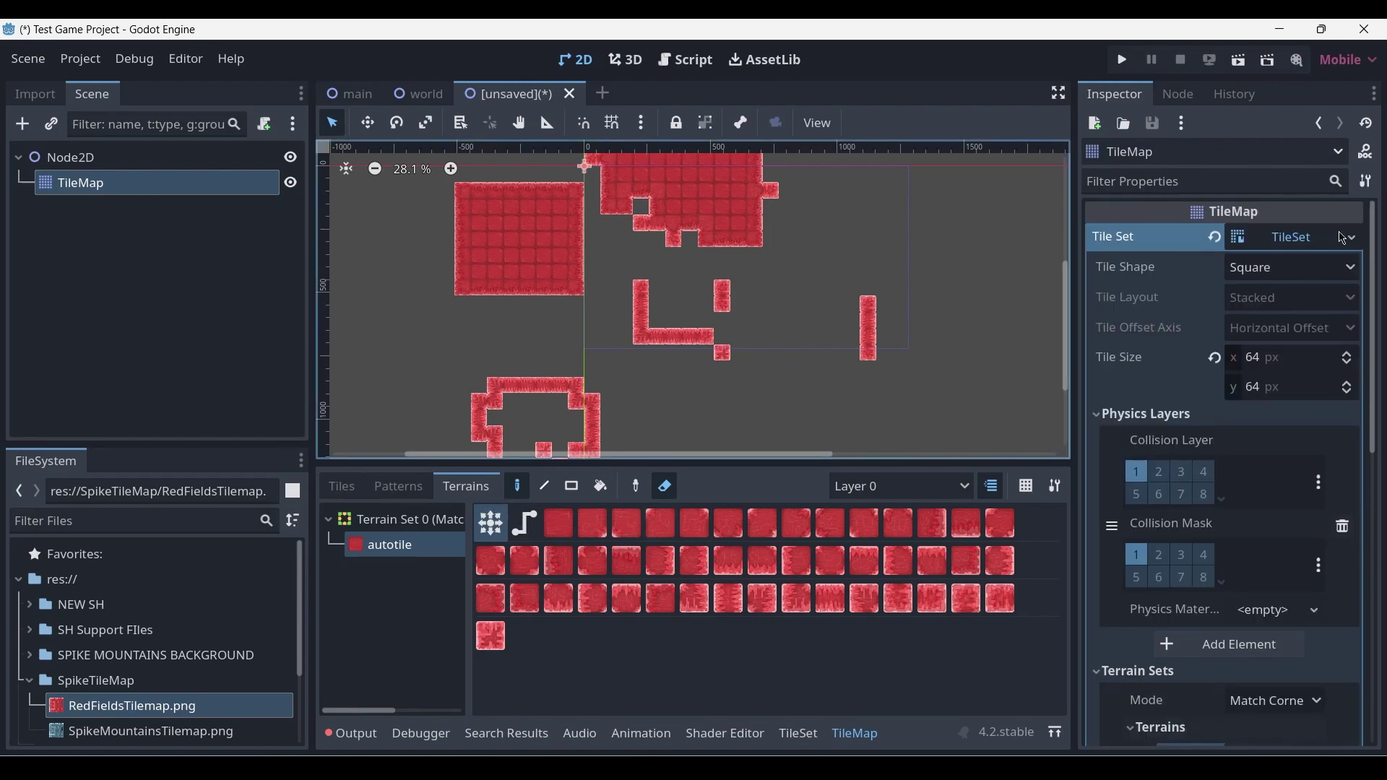
left_click(1351, 236)
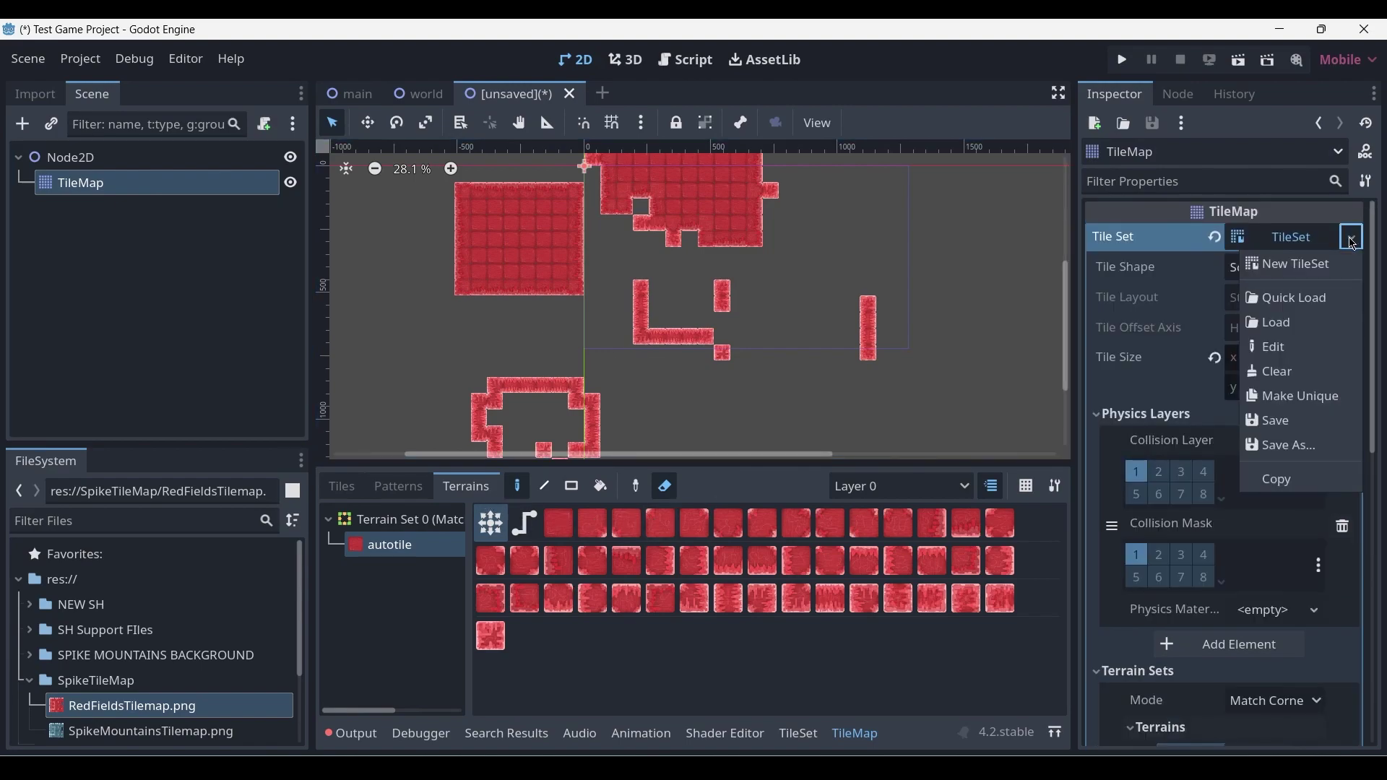
left_click(1293, 422)
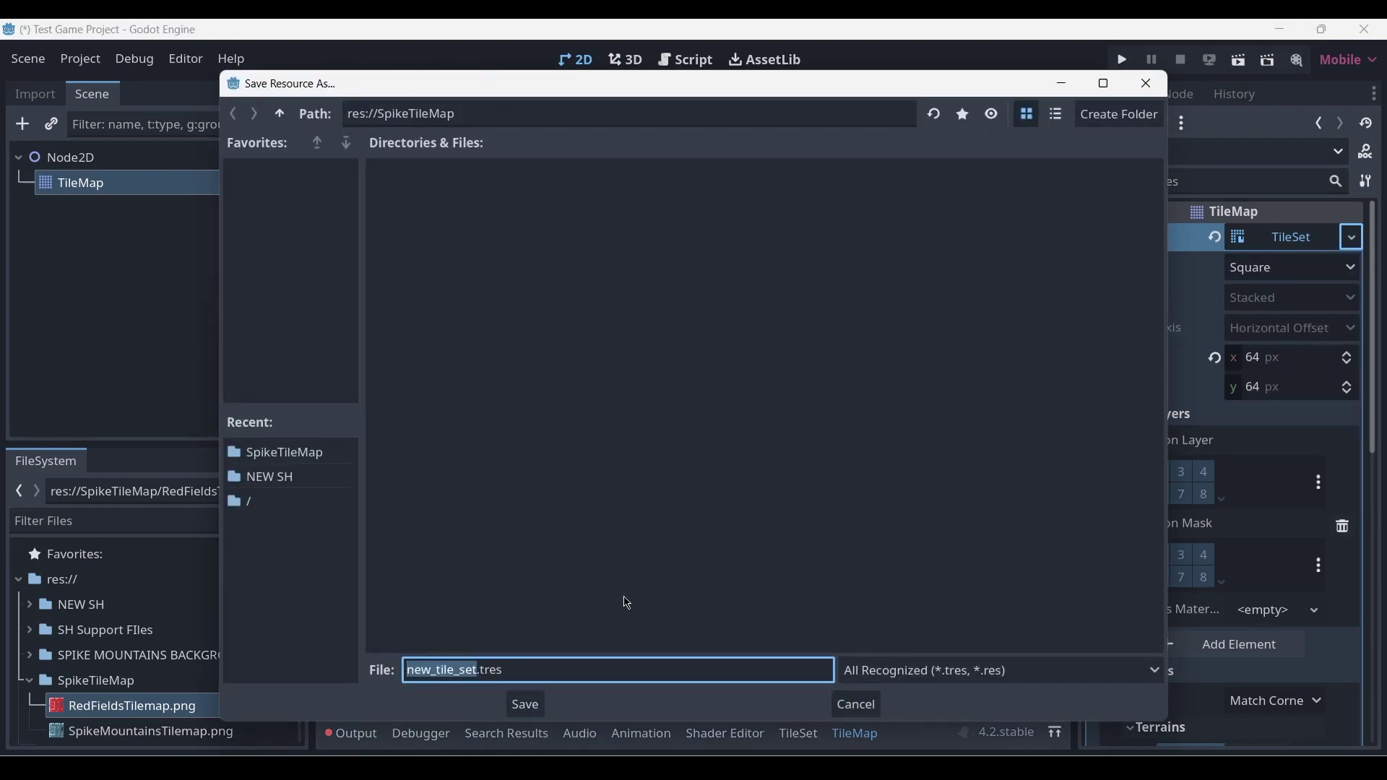
type("red fields")
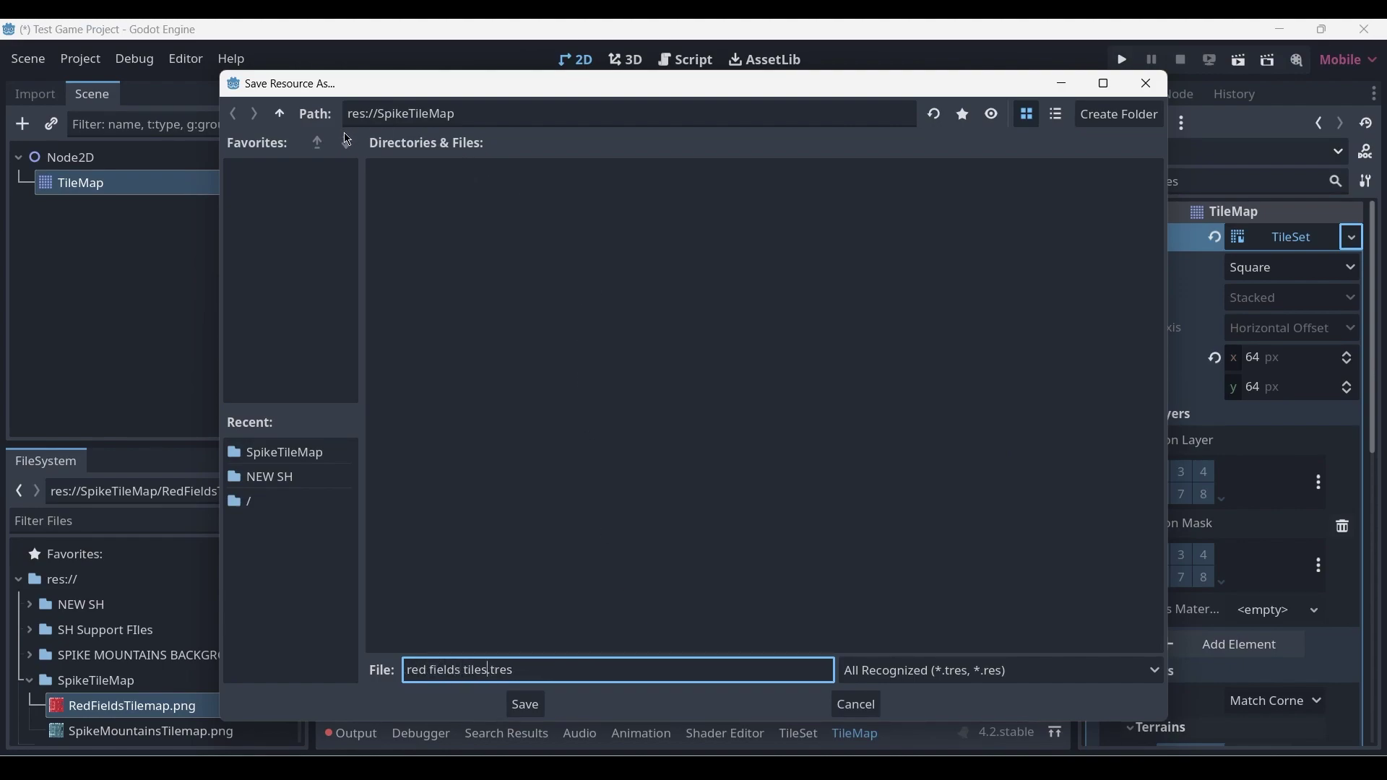
left_click(316, 144)
left_click(281, 116)
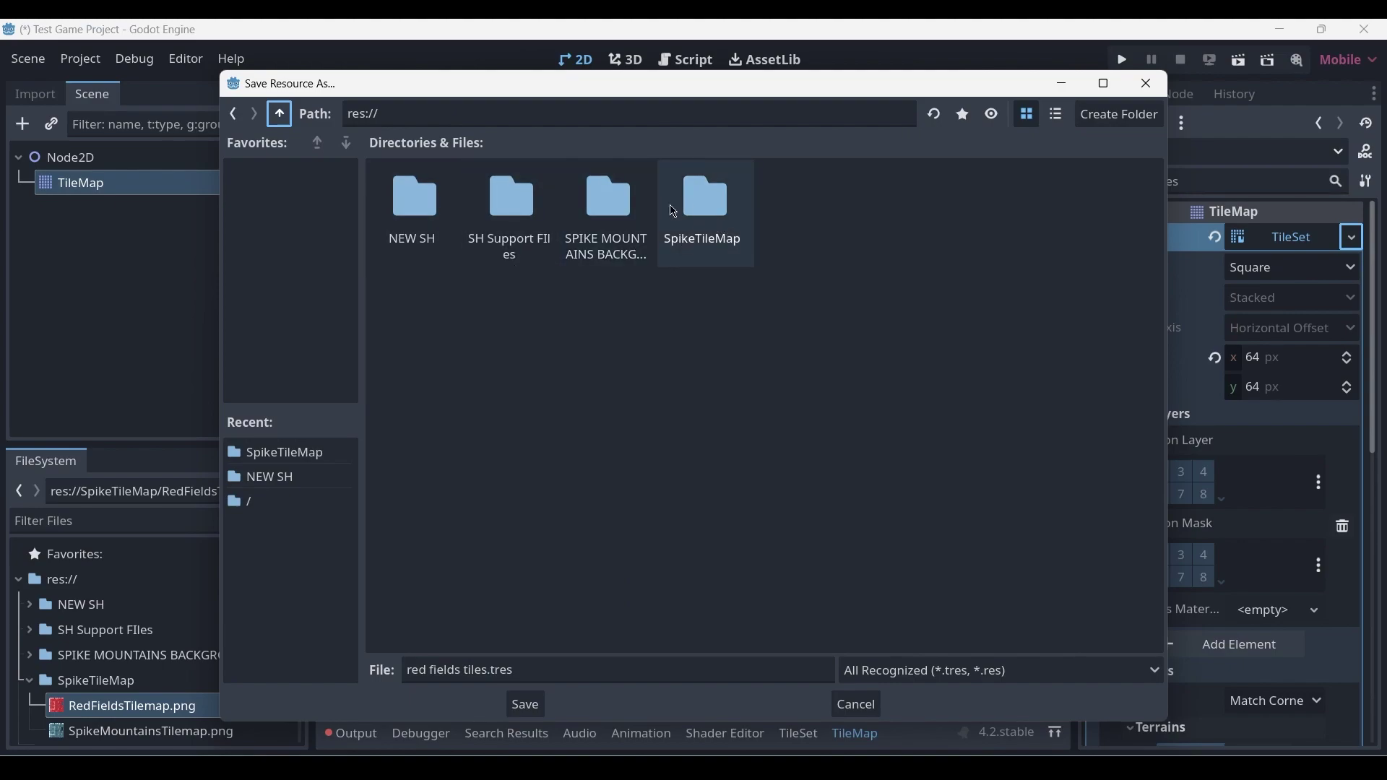
double_click(705, 203)
left_click(529, 705)
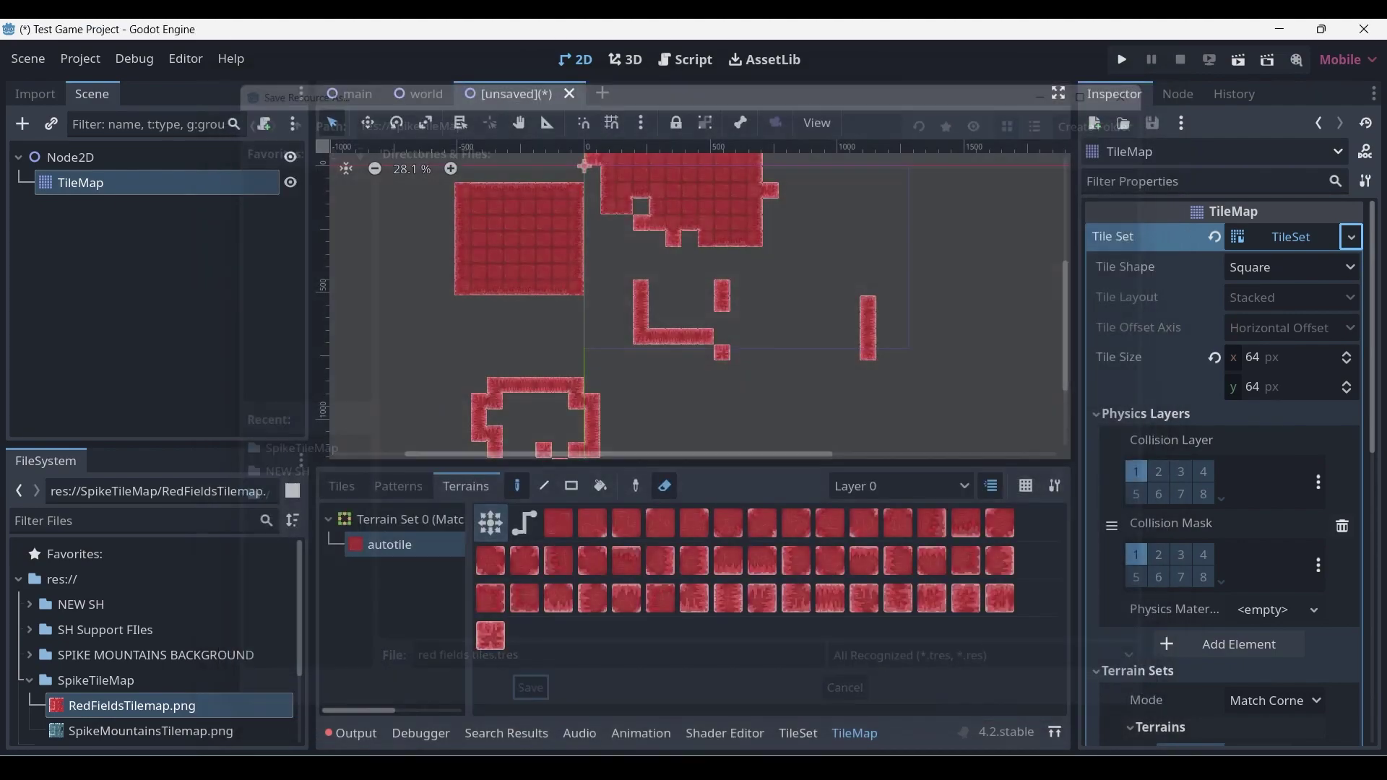
Step: Load red fields tiles.tres from SpikeTileMap into the world scene TileMap's Tile Set
left_click(418, 94)
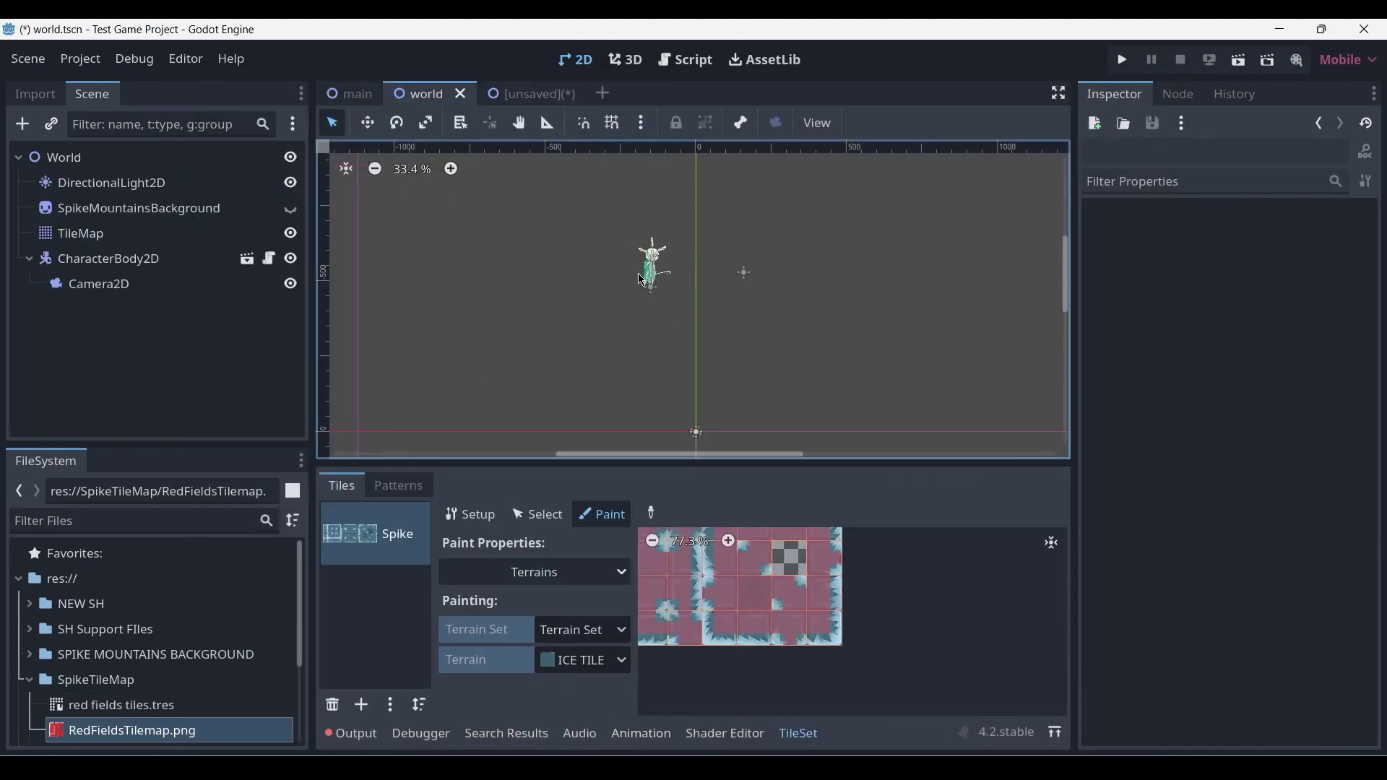
left_click(88, 237)
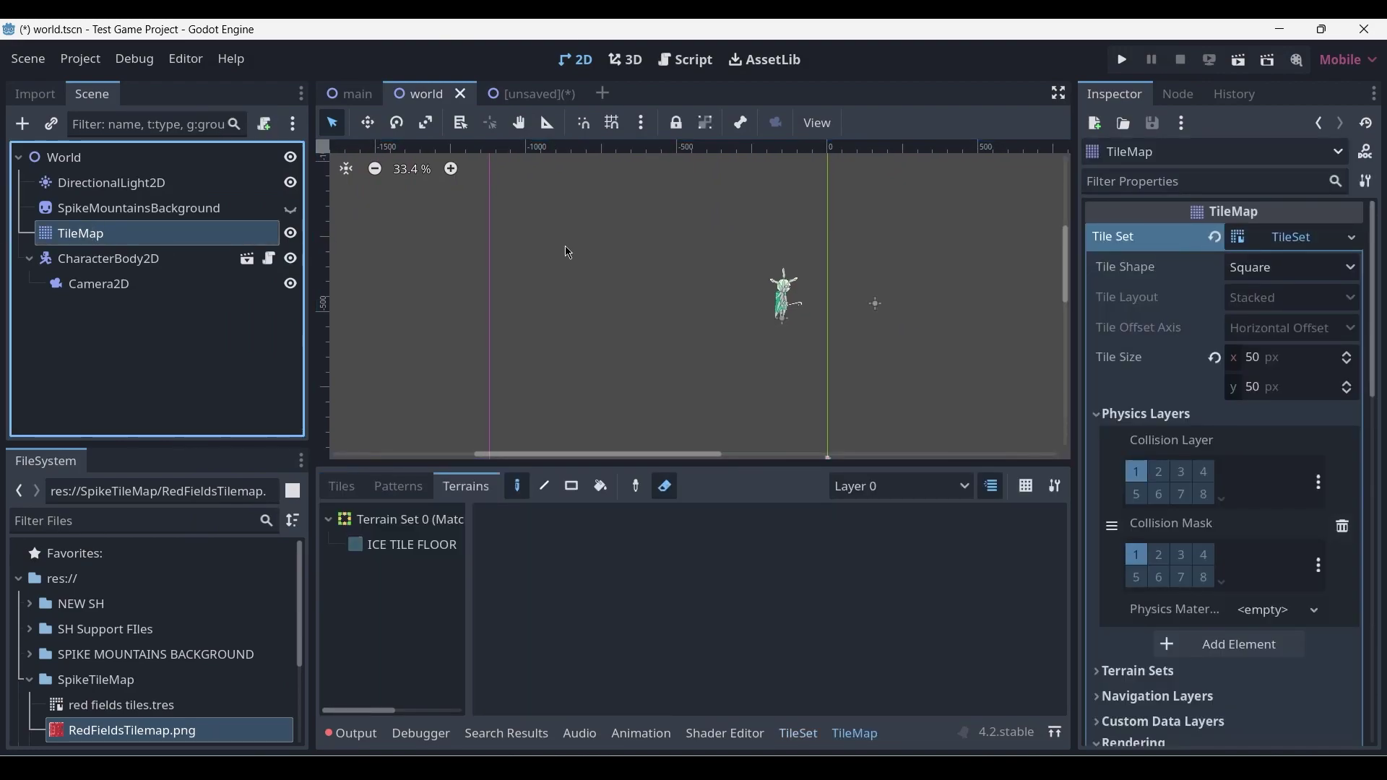
left_click(1352, 237)
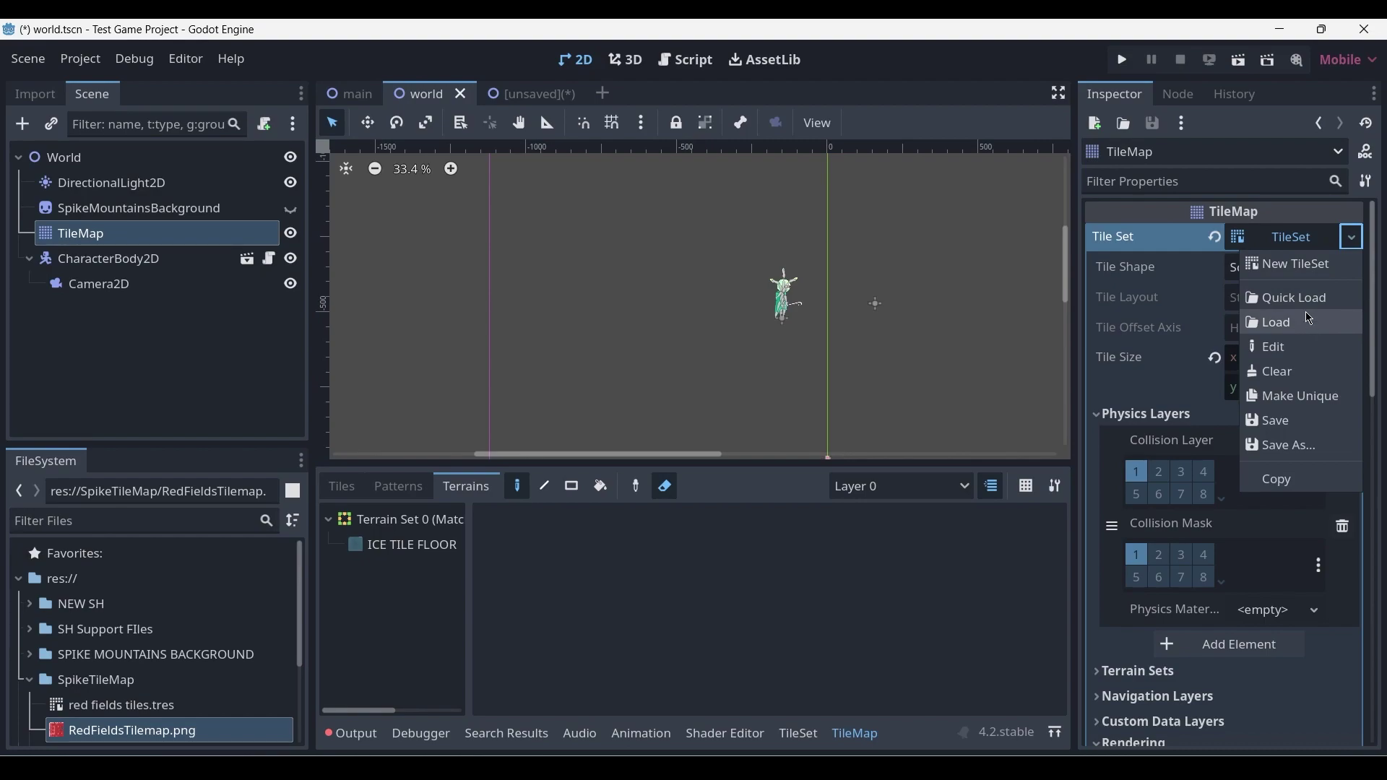
left_click(1298, 323)
double_click(735, 202)
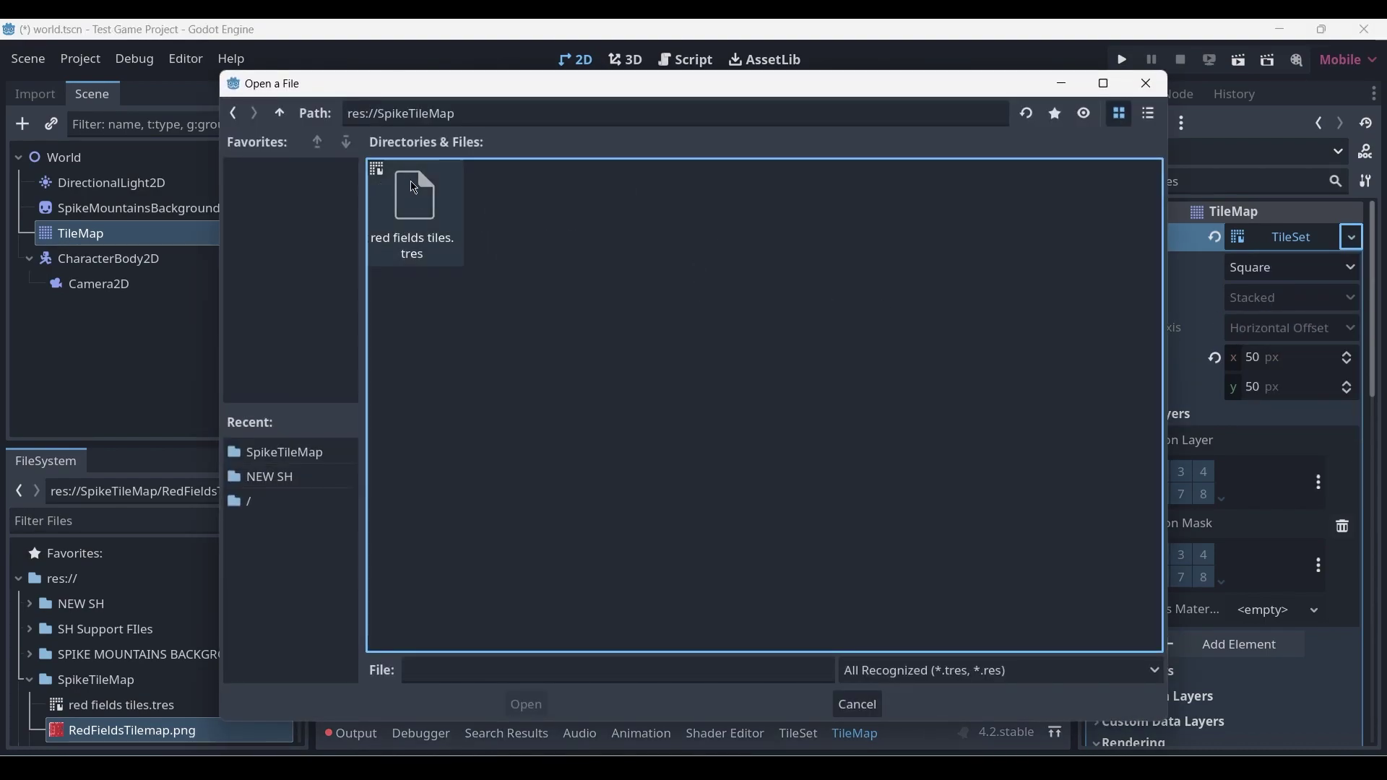
left_click(411, 238)
left_click(527, 710)
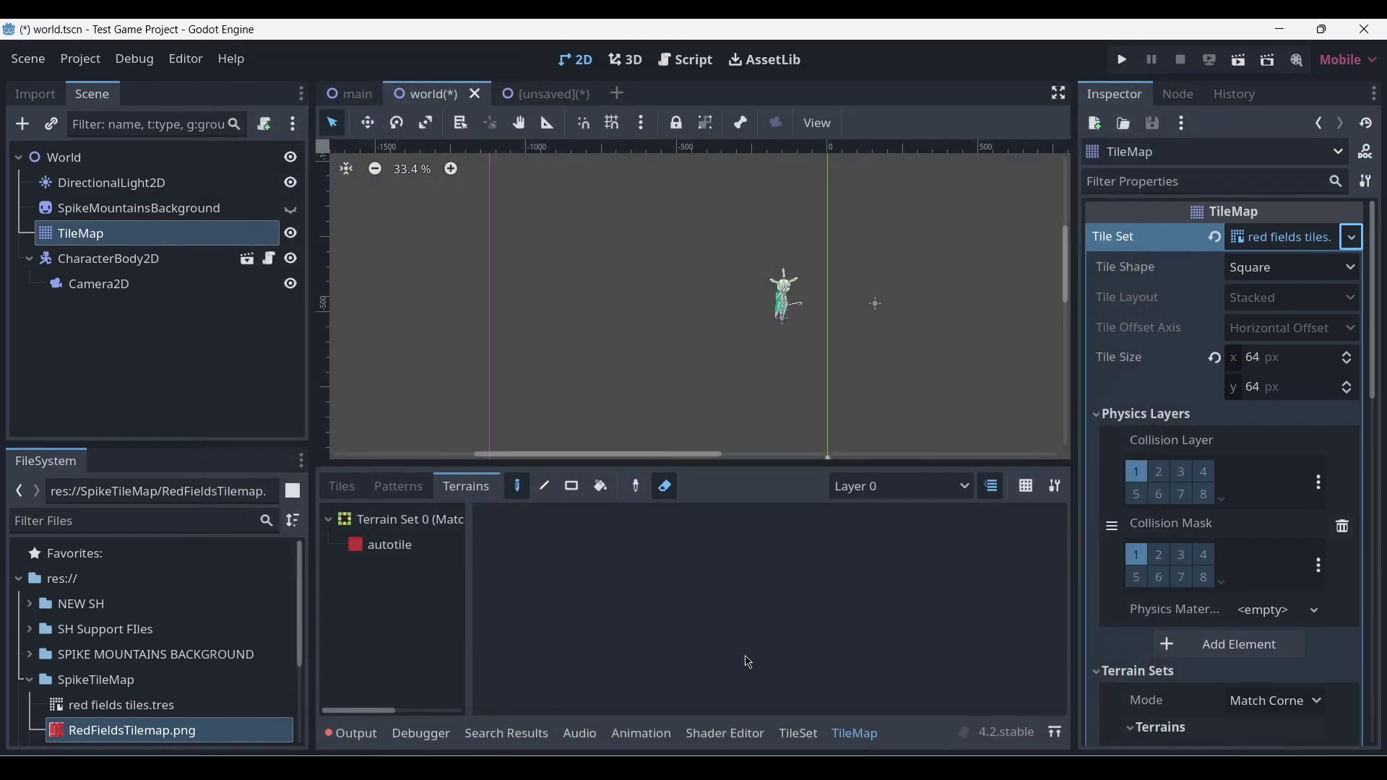
Step: Paint a stepped ground platform and a floating platform with the autotile terrain
left_click(379, 564)
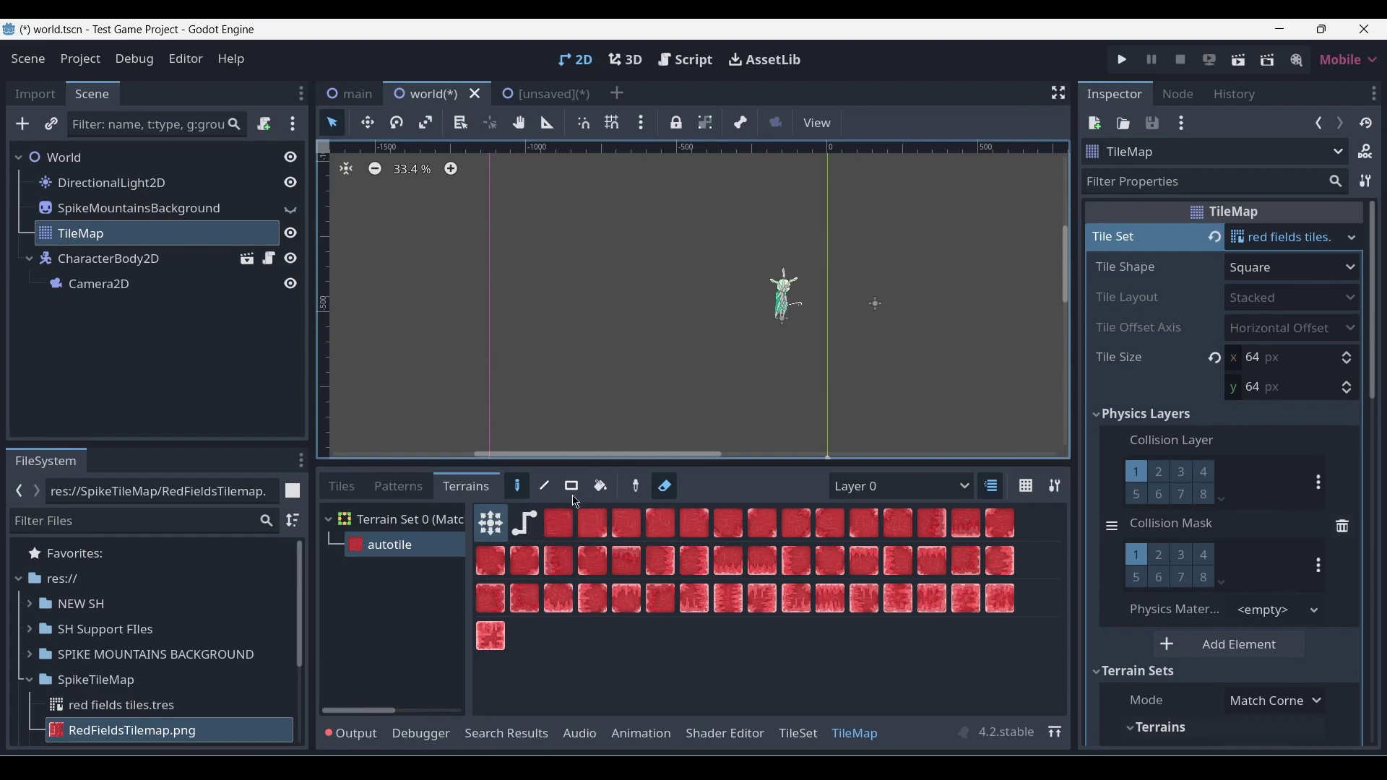
mouse_move(567, 357)
left_mouse_down()
mouse_move(1010, 342)
mouse_move(600, 358)
mouse_move(945, 359)
mouse_move(539, 380)
mouse_move(878, 391)
left_mouse_up()
mouse_move(896, 239)
left_mouse_down()
mouse_move(997, 231)
mouse_move(879, 246)
mouse_move(820, 274)
mouse_move(936, 297)
left_mouse_up()
Step: Save the world scene, run it with F5 and walk the character left
key("ctrl+s")
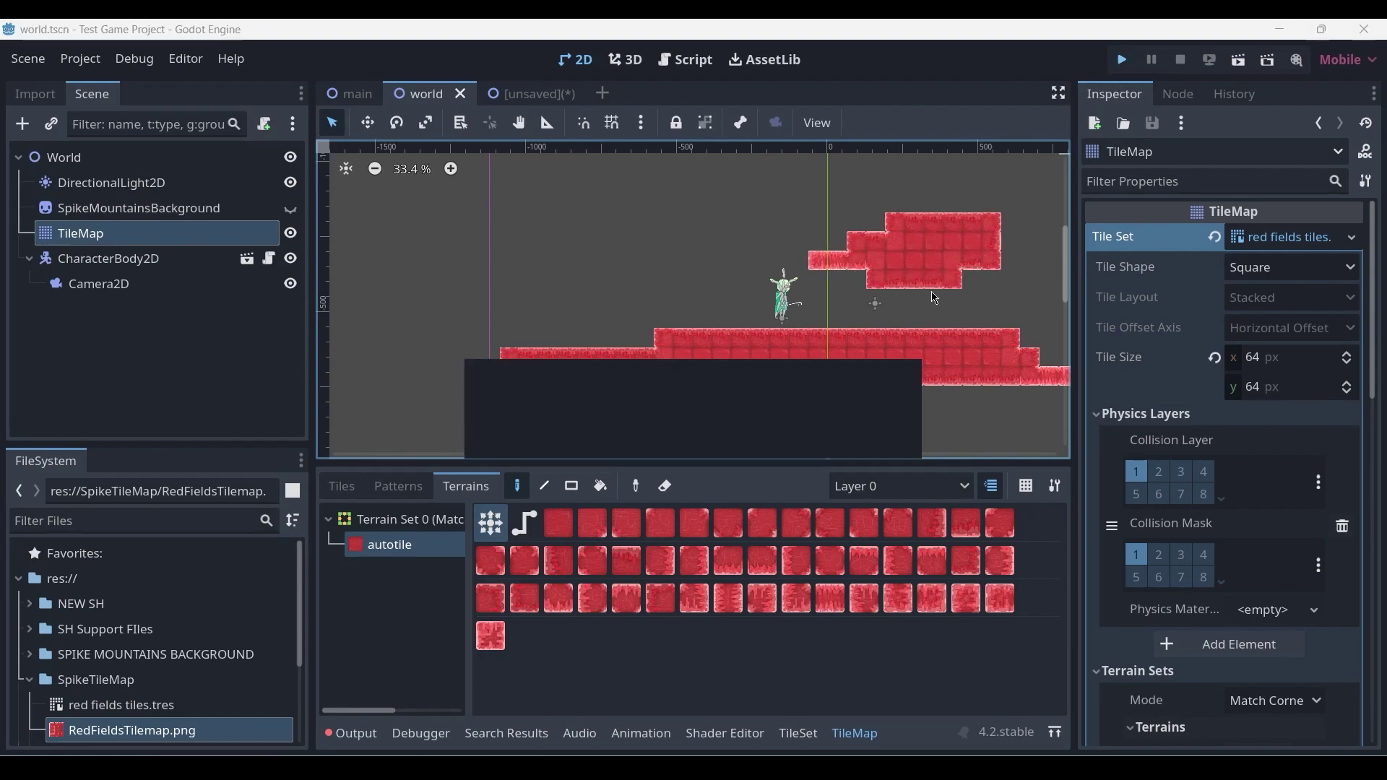
key("F5")
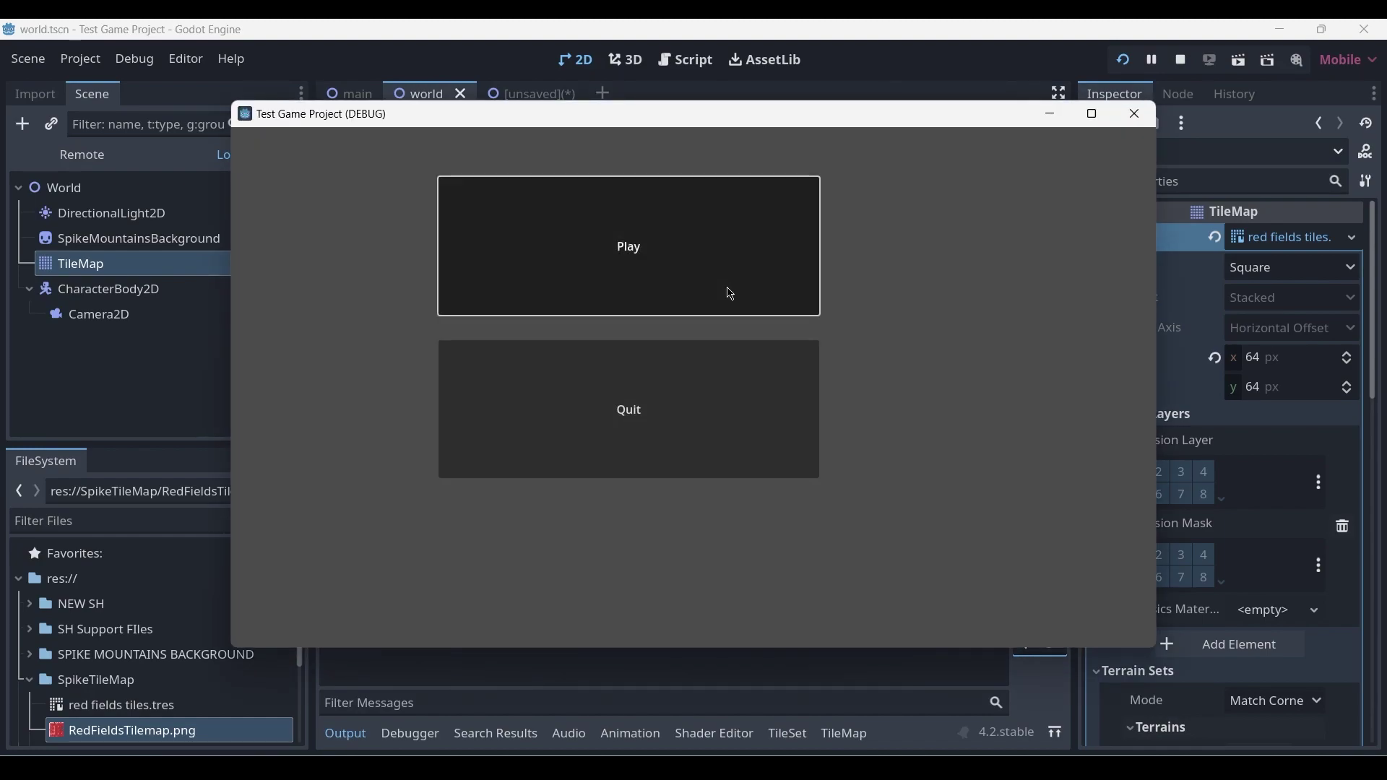
left_click(731, 294)
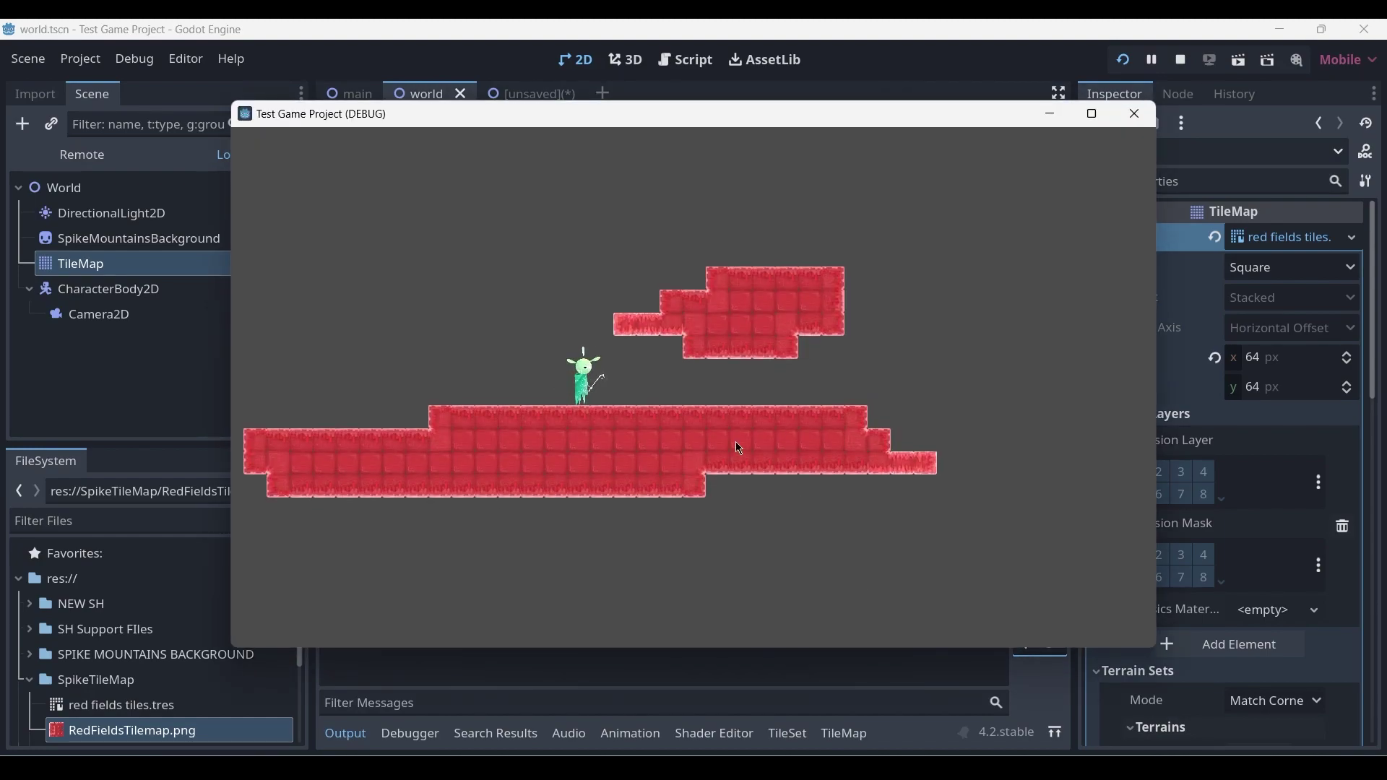
key("Left")
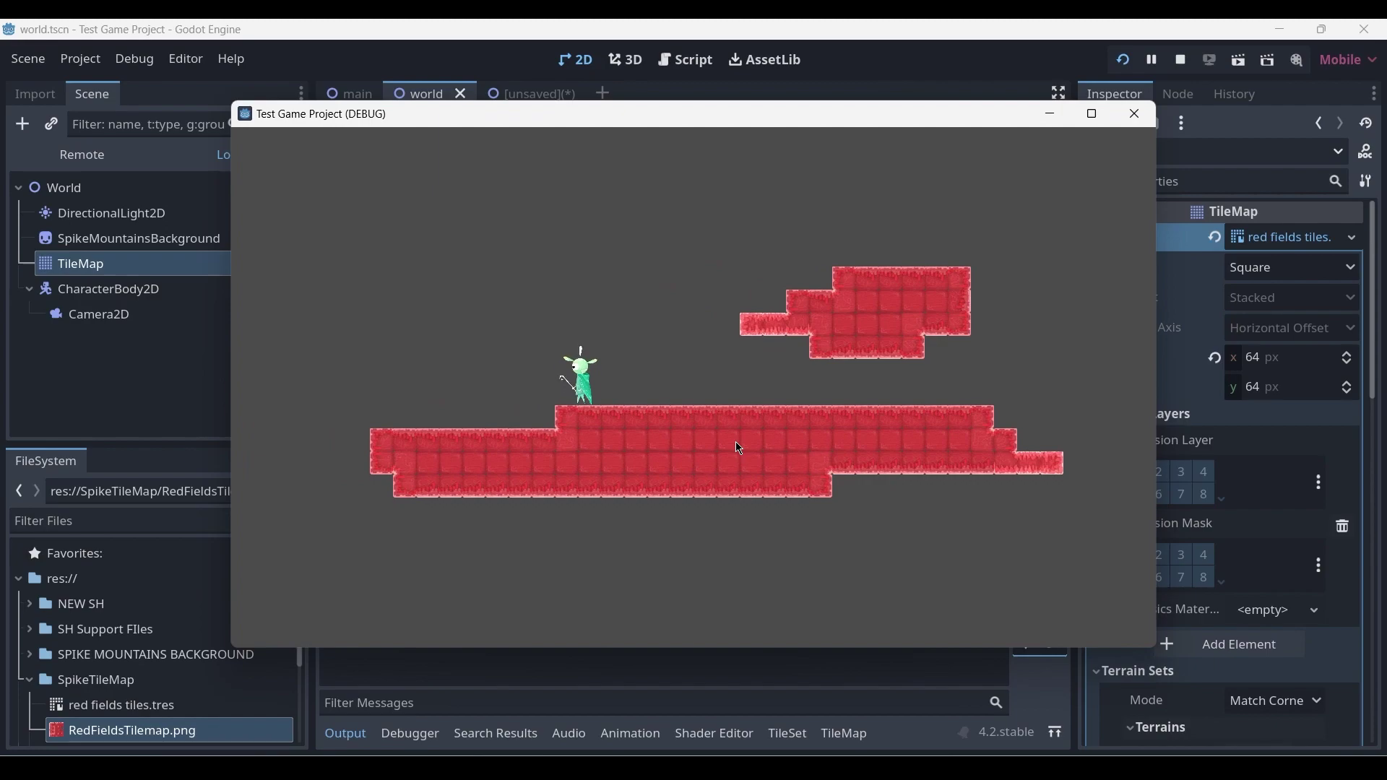